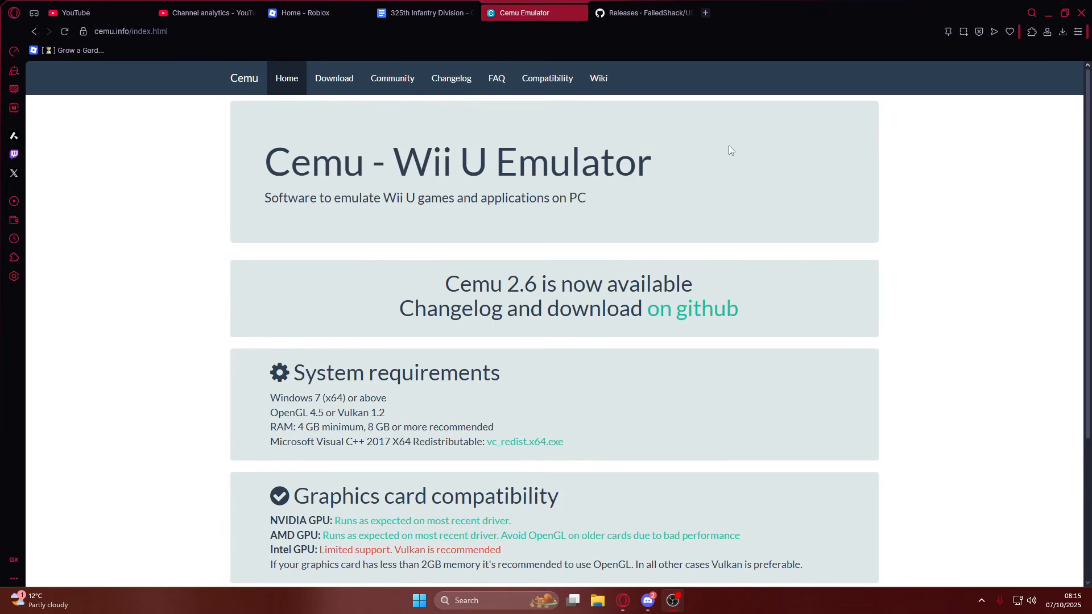
# Review the system and graphics card requirements on the Cemu site, then open the GitHub releases page for Cemu 2.6.
pyautogui.scroll(-2, 540, 192)
pyautogui.moveTo(248, 407); pyautogui.dragTo(263, 443)
pyautogui.click(522, 433)
pyautogui.click(695, 428)
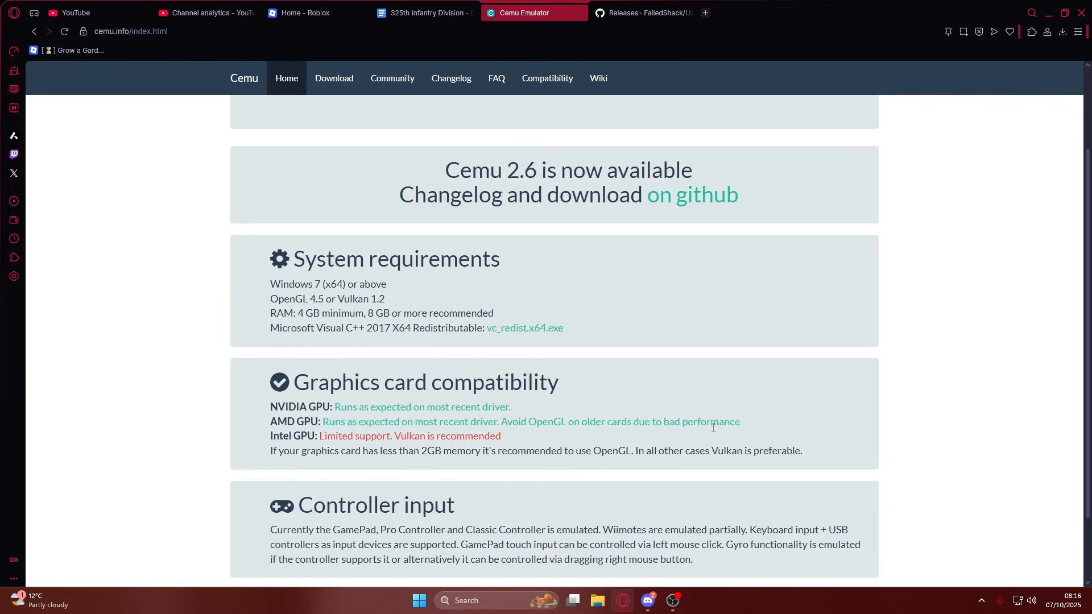
pyautogui.scroll(2, 712, 428)
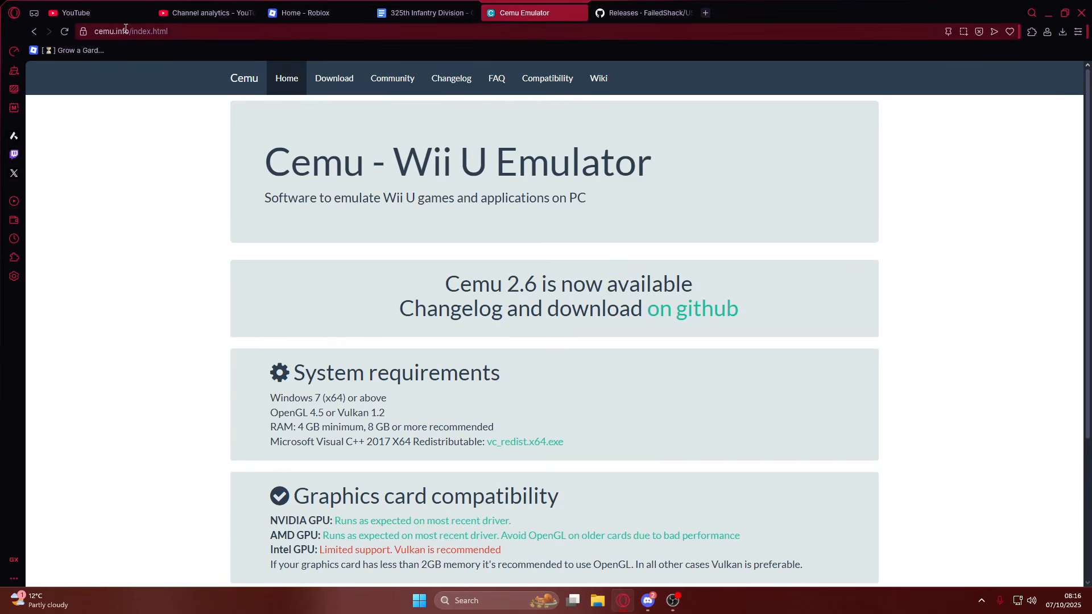
pyautogui.click(335, 87)
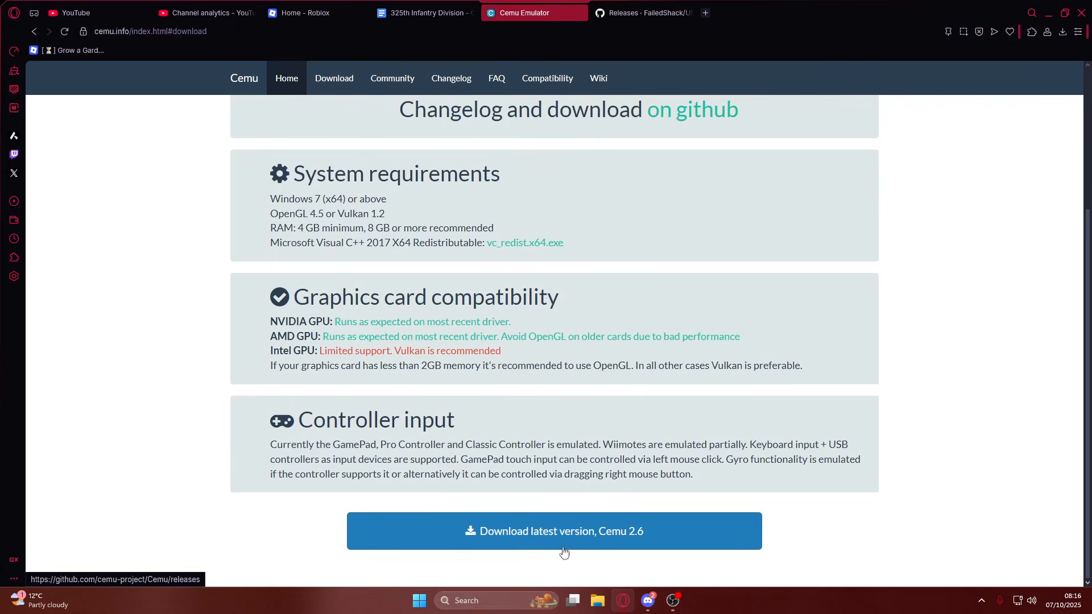
pyautogui.click(505, 536)
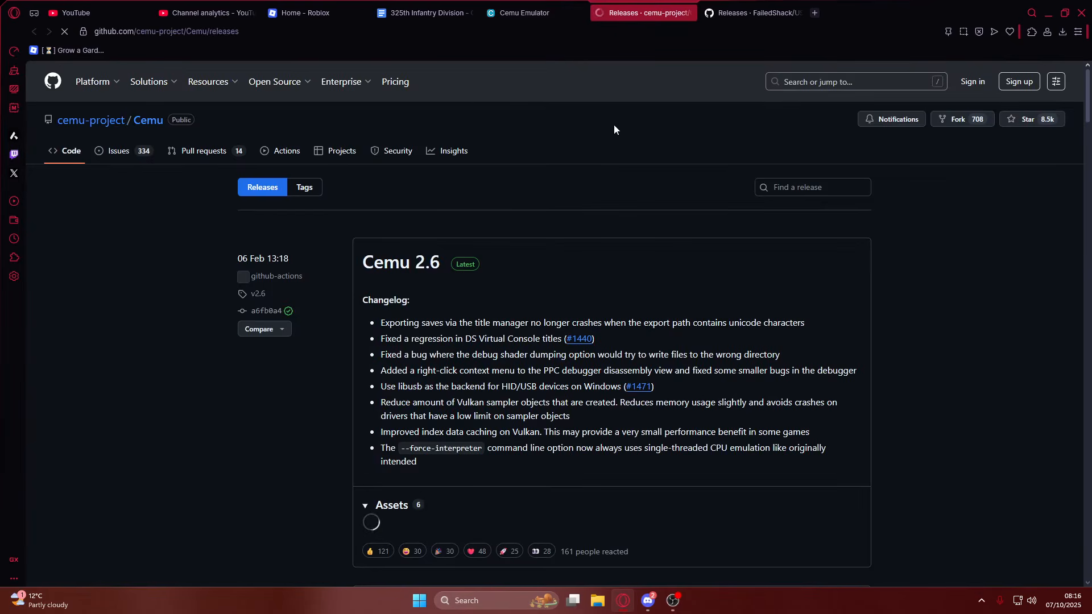
# Open the Cemu 2.6 release and download its Windows build, cemu-2.6-windows-x64.zip.
pyautogui.scroll(-2, 437, 262)
pyautogui.scroll(-1, 436, 262)
pyautogui.scroll(3, 407, 272)
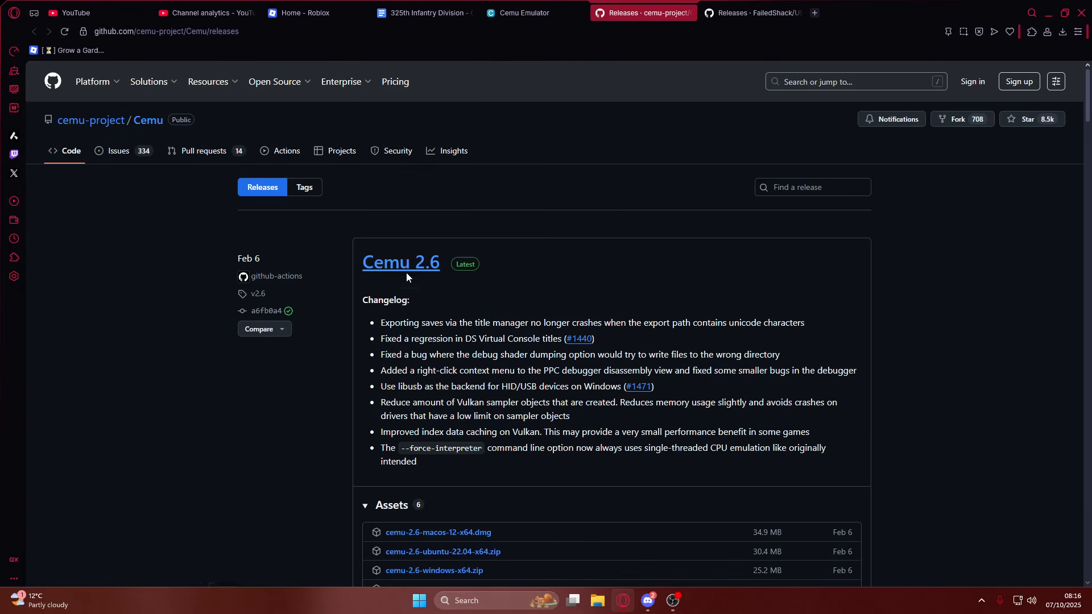
pyautogui.scroll(-2, 399, 349)
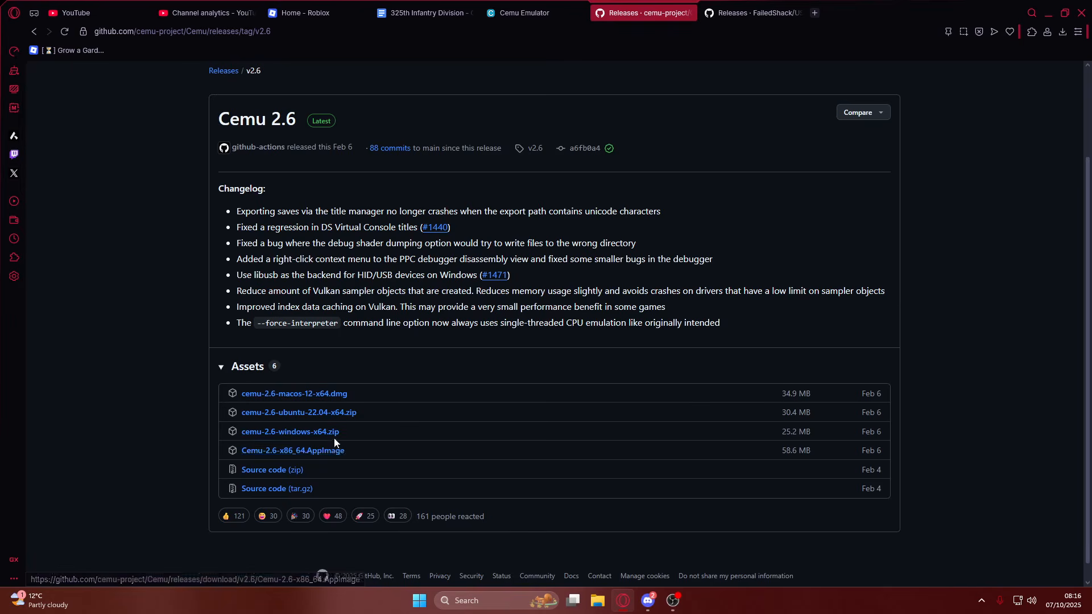
pyautogui.click(302, 435)
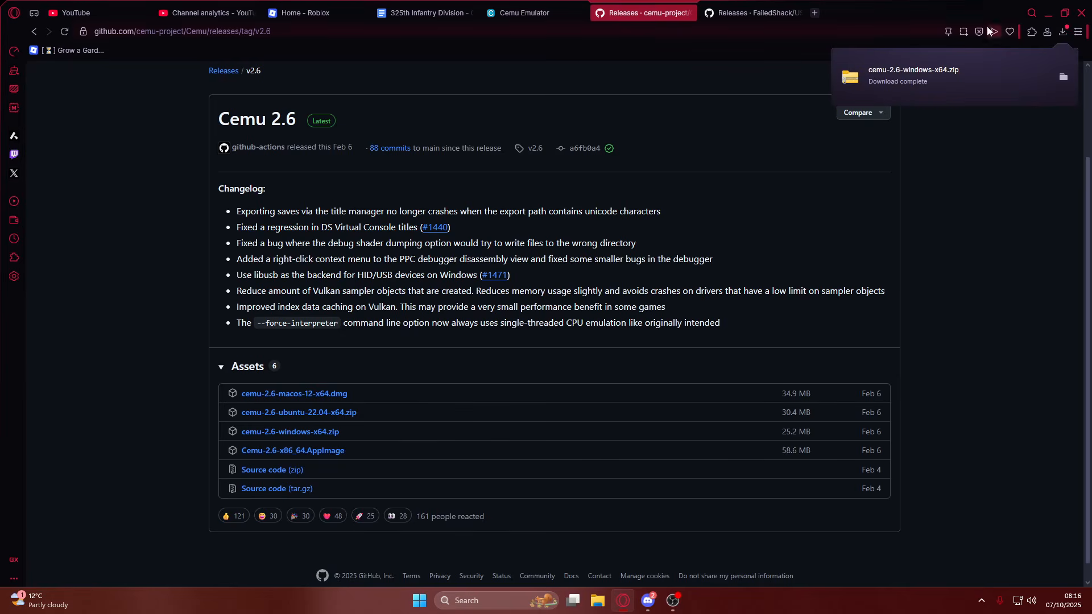
# Open the downloaded zip and copy the Cemu_2.6 folder from it to the desktop, then close the archive window.
pyautogui.click(970, 74)
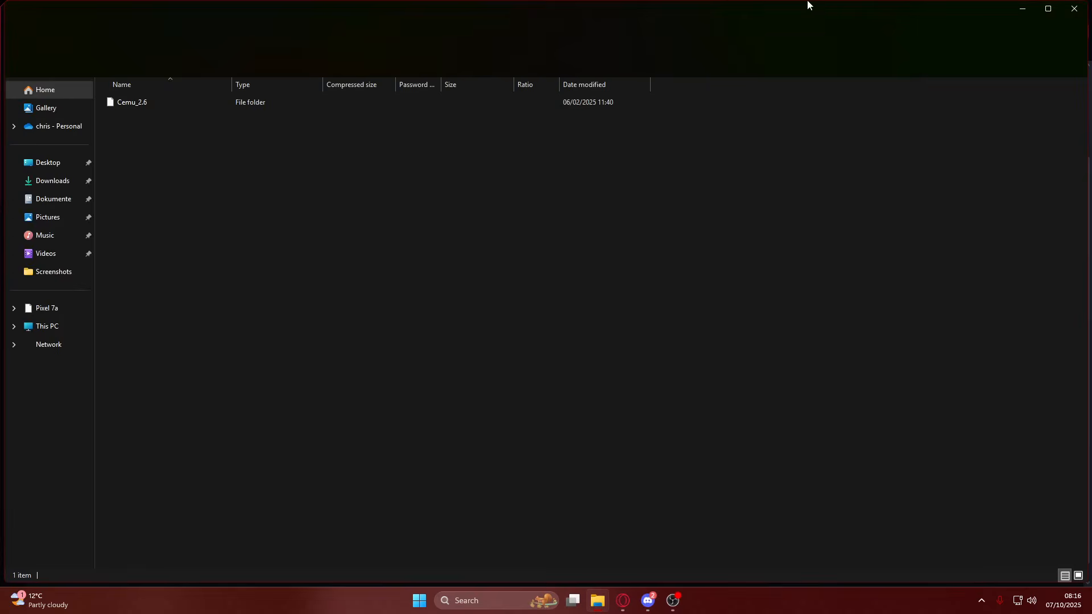
pyautogui.moveTo(800, 8); pyautogui.dragTo(751, 209)
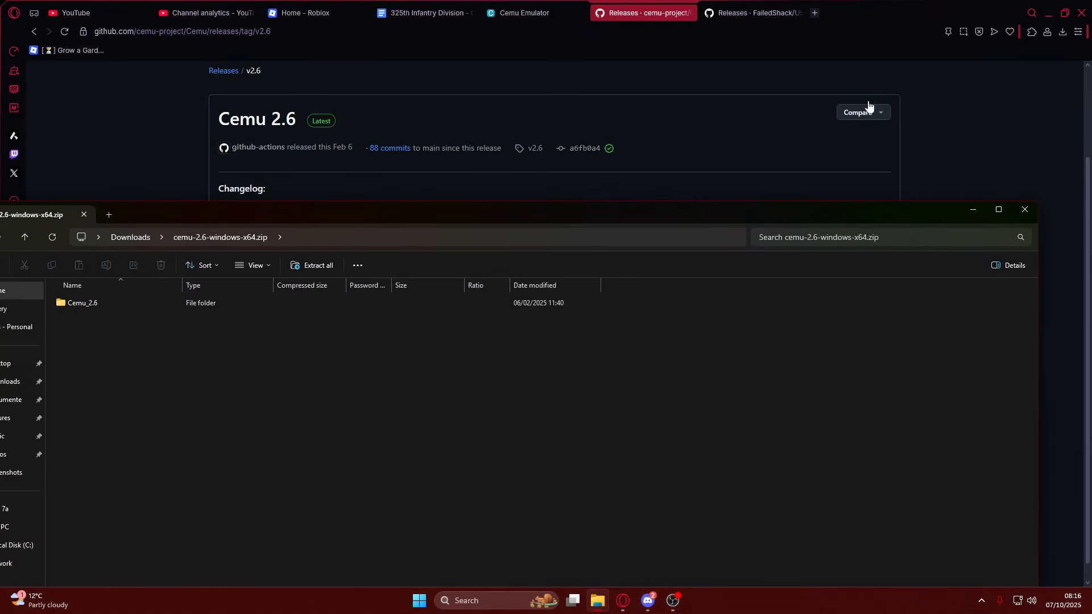
pyautogui.click(1048, 9)
pyautogui.moveTo(194, 310); pyautogui.dragTo(183, 85)
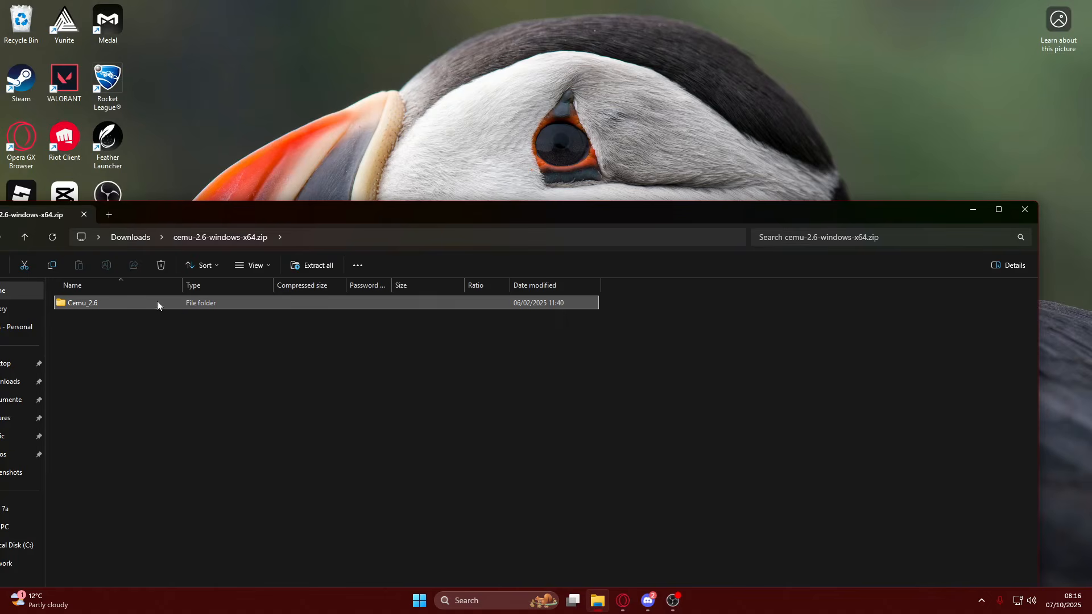
pyautogui.moveTo(162, 44); pyautogui.dragTo(171, 32)
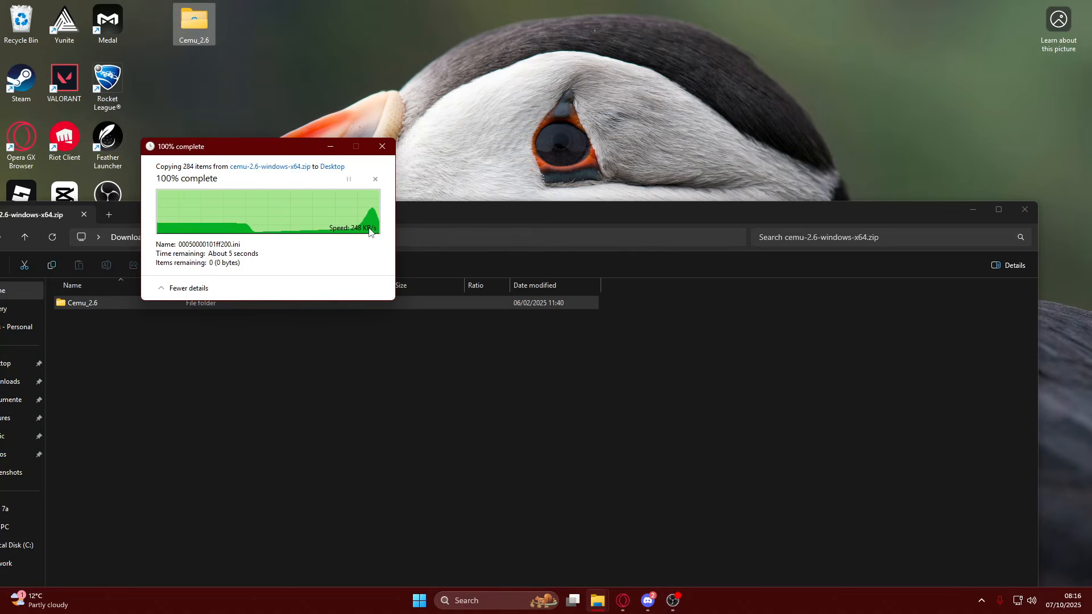
pyautogui.click(1026, 210)
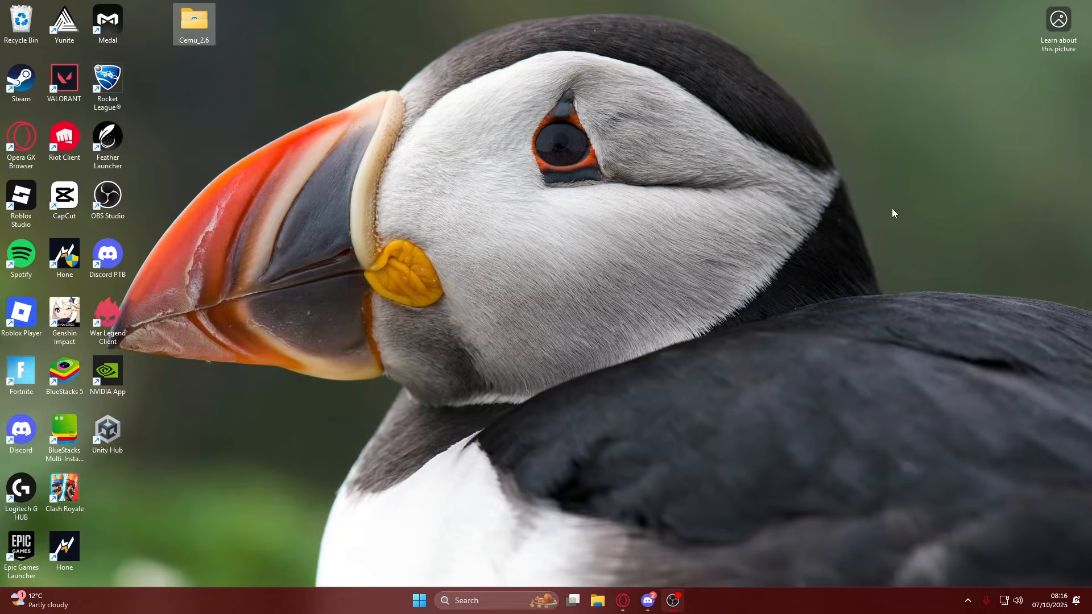
# Launch Cemu.exe from the Cemu_2.6 folder on the desktop.
pyautogui.doubleClick(206, 29)
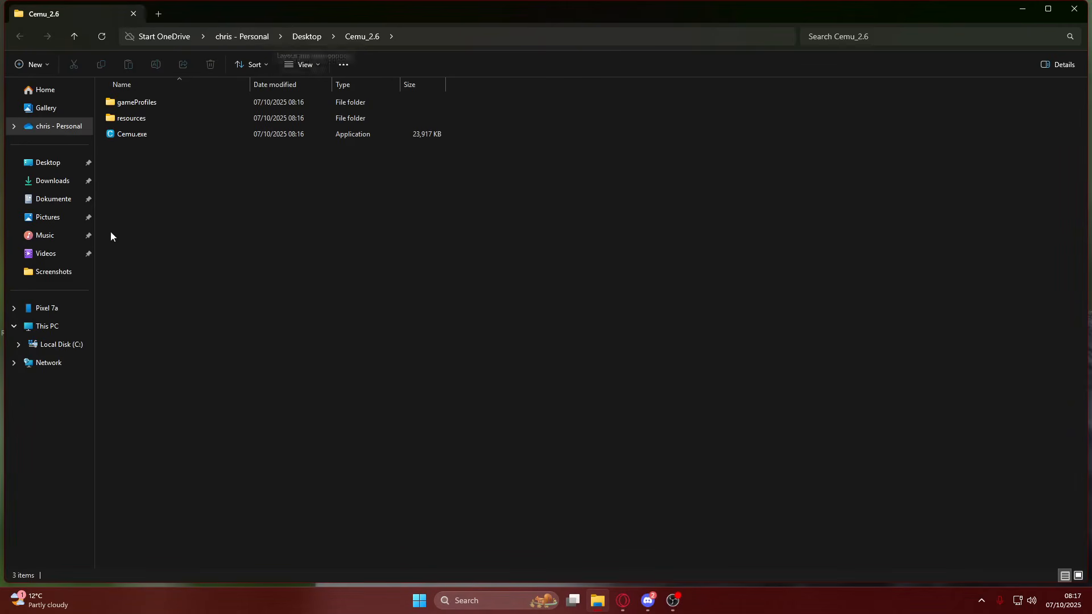
pyautogui.click(135, 134)
pyautogui.doubleClick(139, 136)
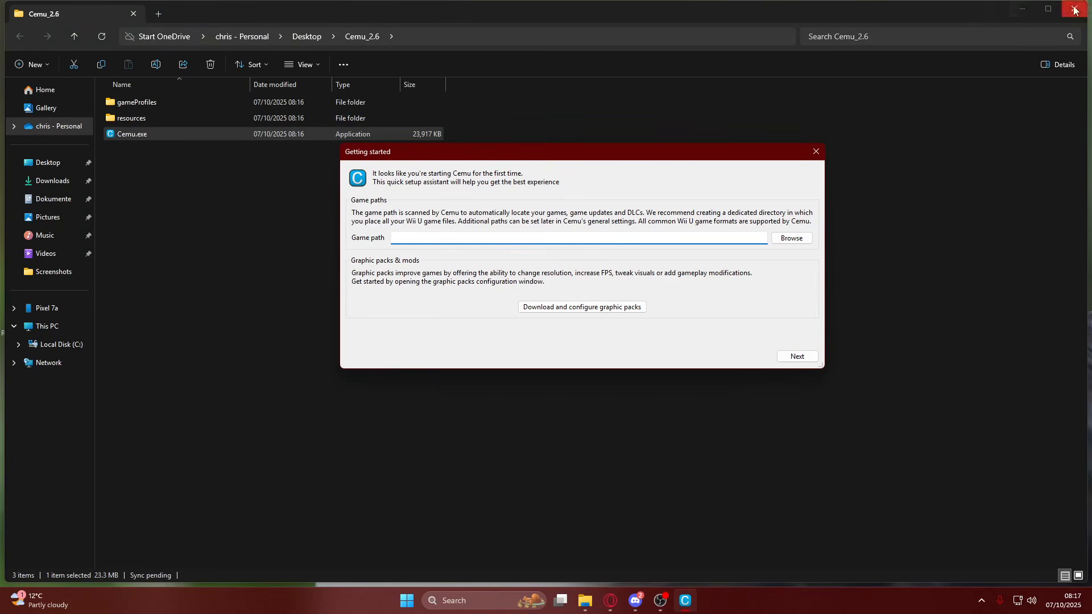
# Switch to Opera GX, download USBHelperInstaller.exe from FailedShack's Version 1.2 release, and run it.
pyautogui.click(1023, 11)
pyautogui.click(610, 606)
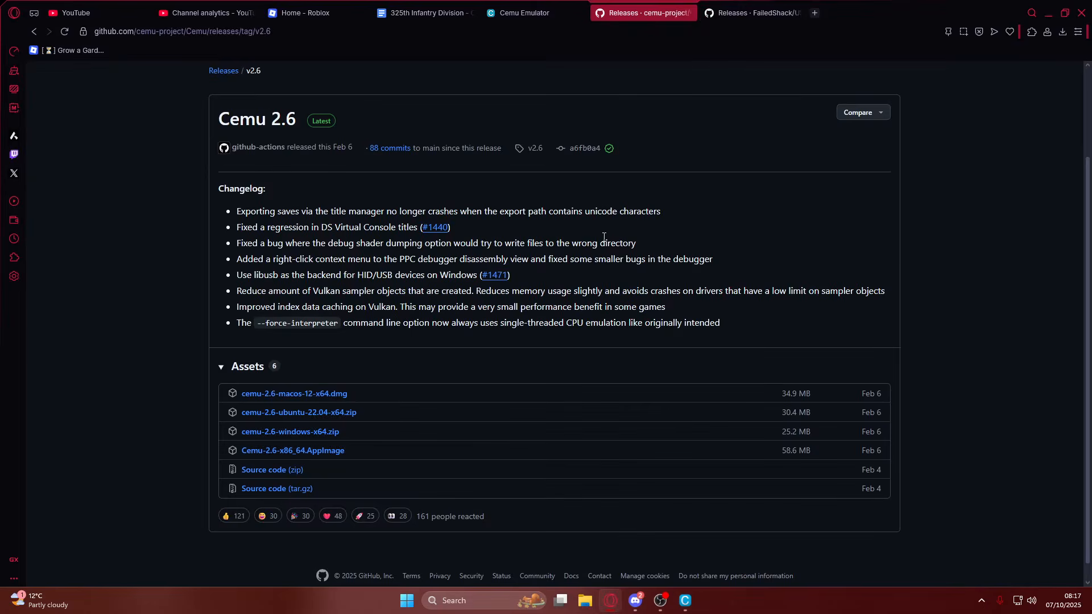
pyautogui.click(751, 12)
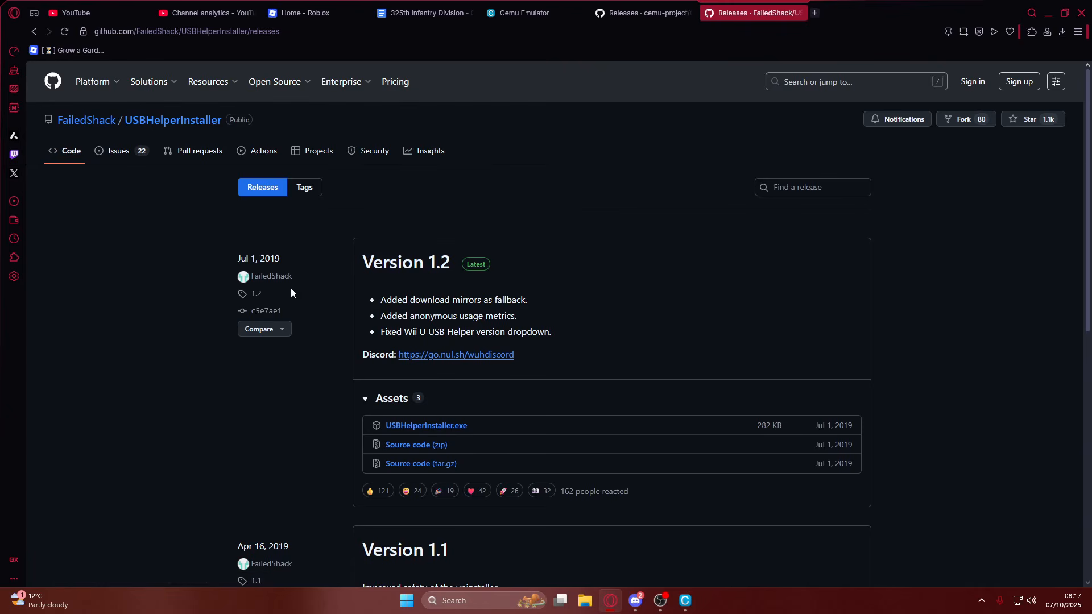
pyautogui.scroll(-1, 549, 239)
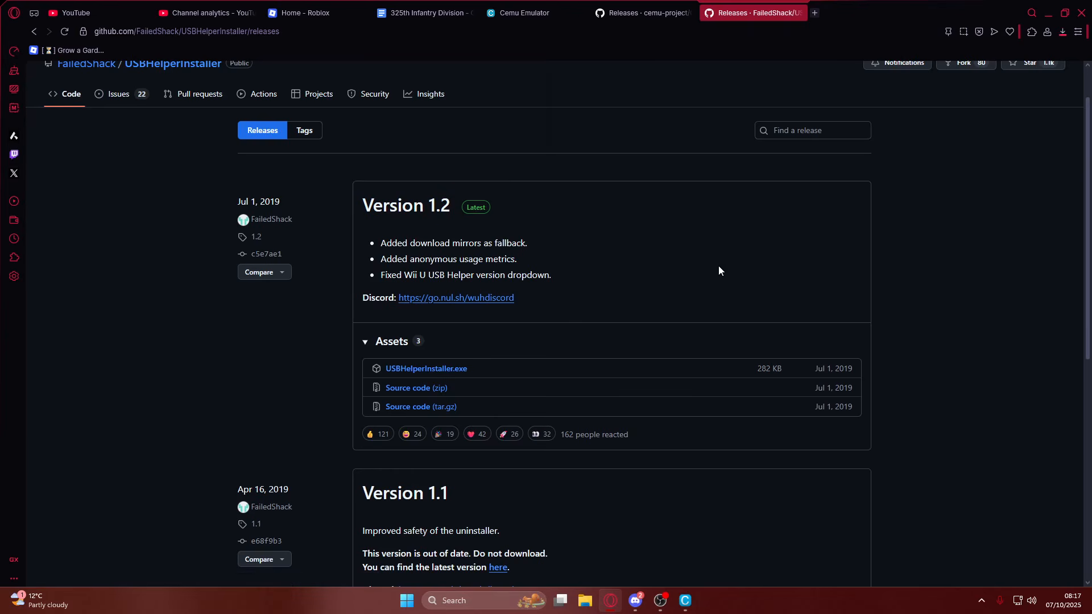
pyautogui.click(444, 285)
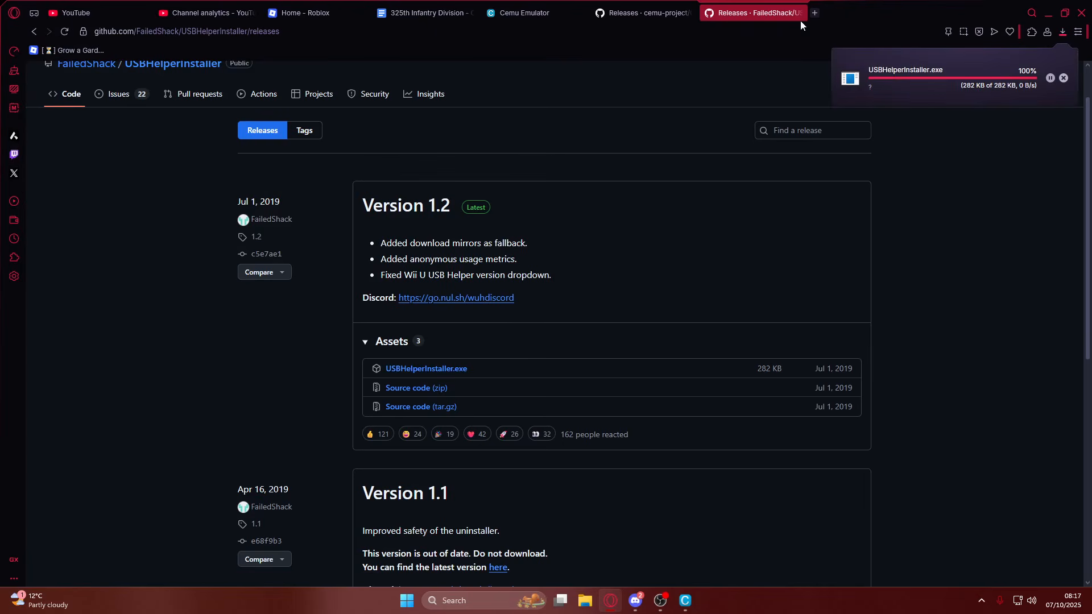
pyautogui.click(944, 78)
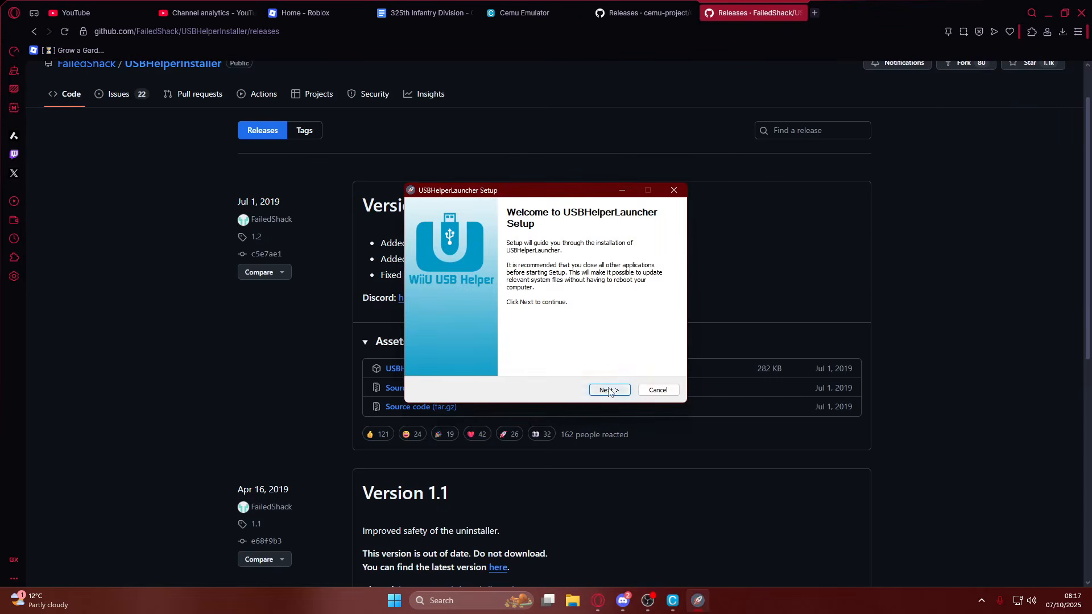
# Install USBHelperLauncher with Wii U USB Helper 0.6.1.653 in the default folder, and finish setup with the launcher set to run.
pyautogui.click(609, 392)
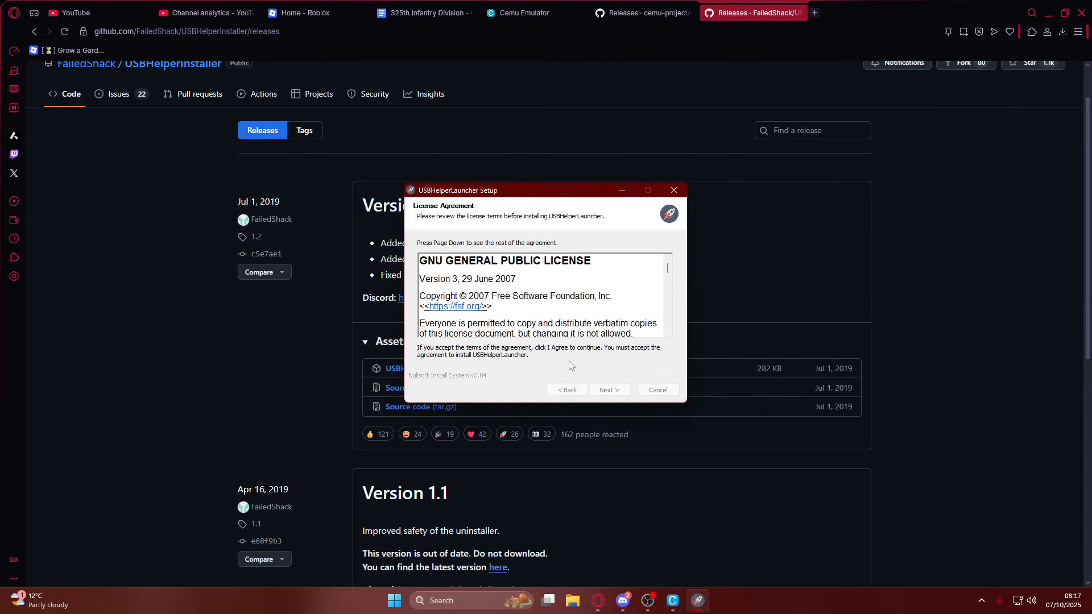
pyautogui.click(609, 390)
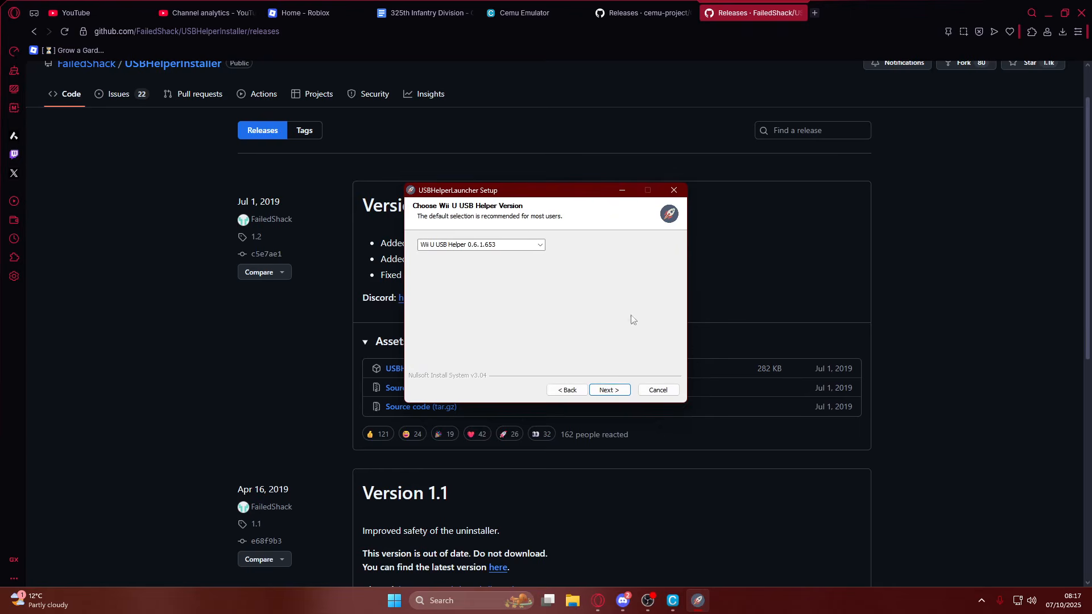
pyautogui.click(539, 245)
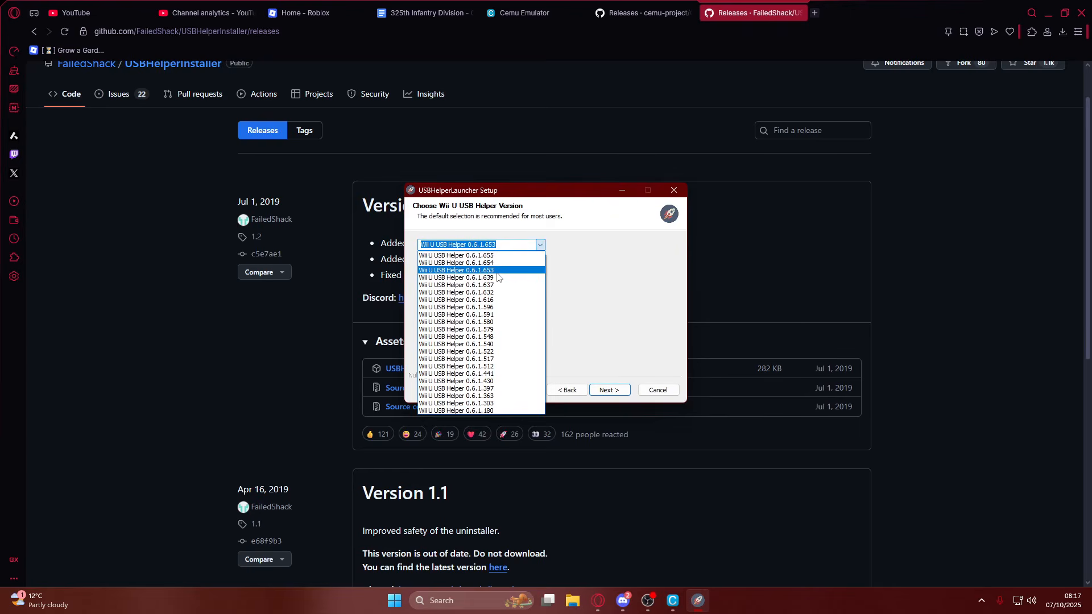
pyautogui.click(484, 255)
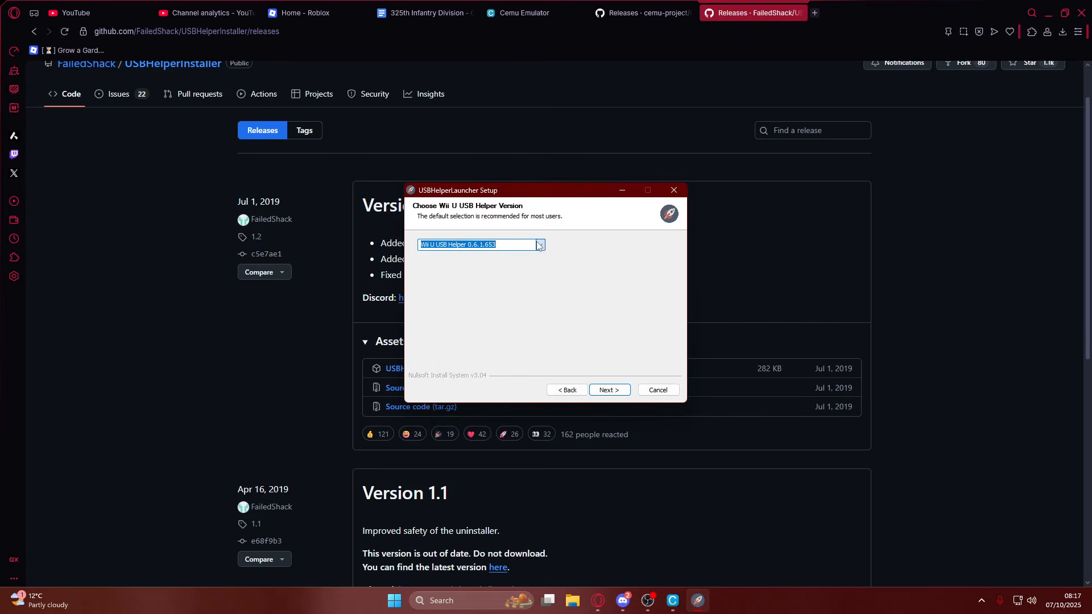
pyautogui.click(609, 391)
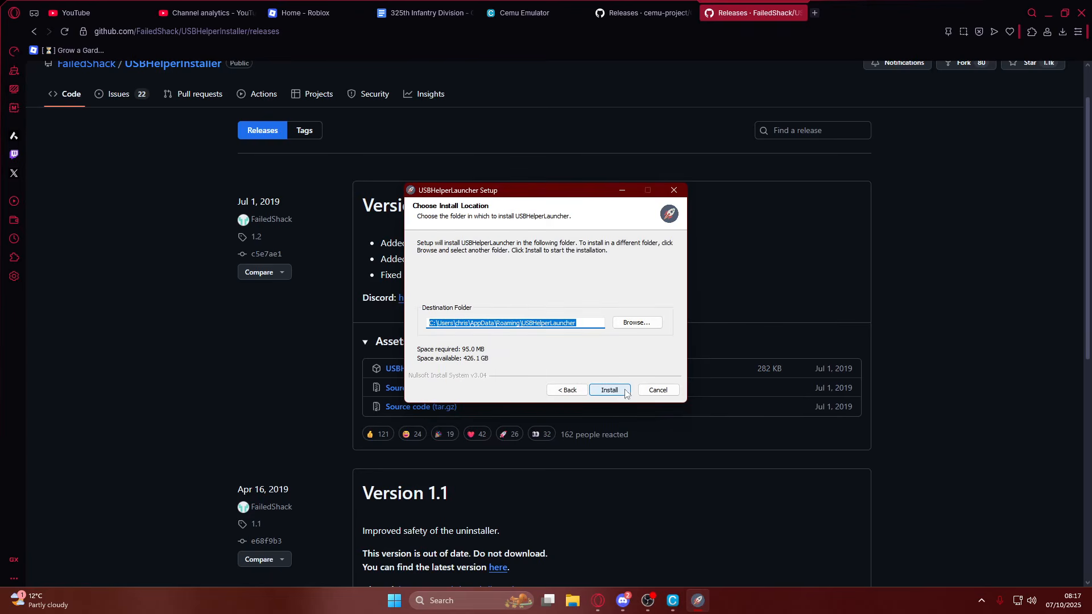
pyautogui.click(621, 393)
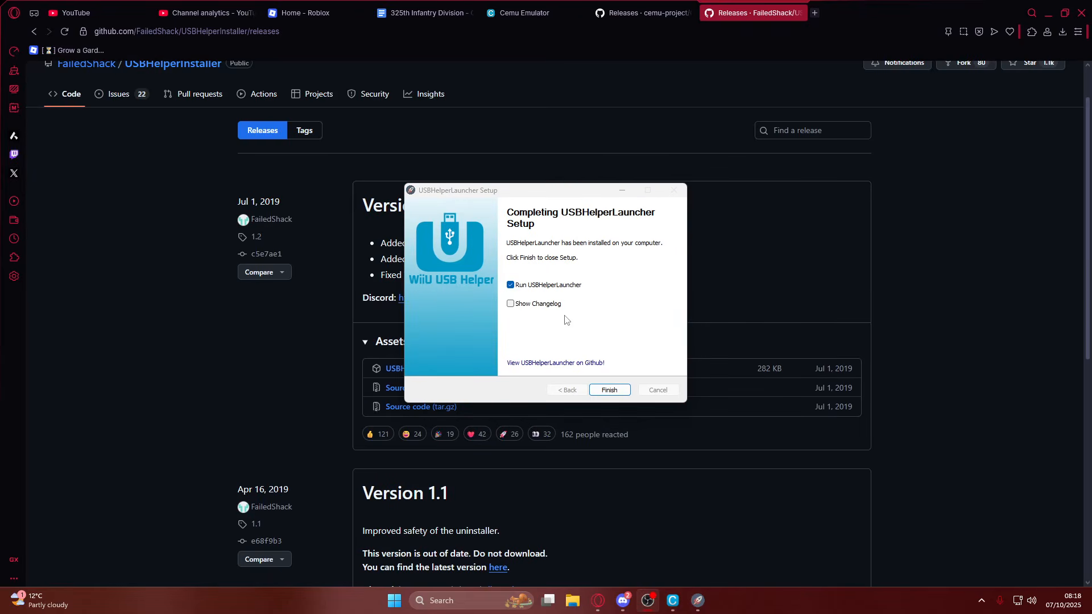
pyautogui.click(611, 390)
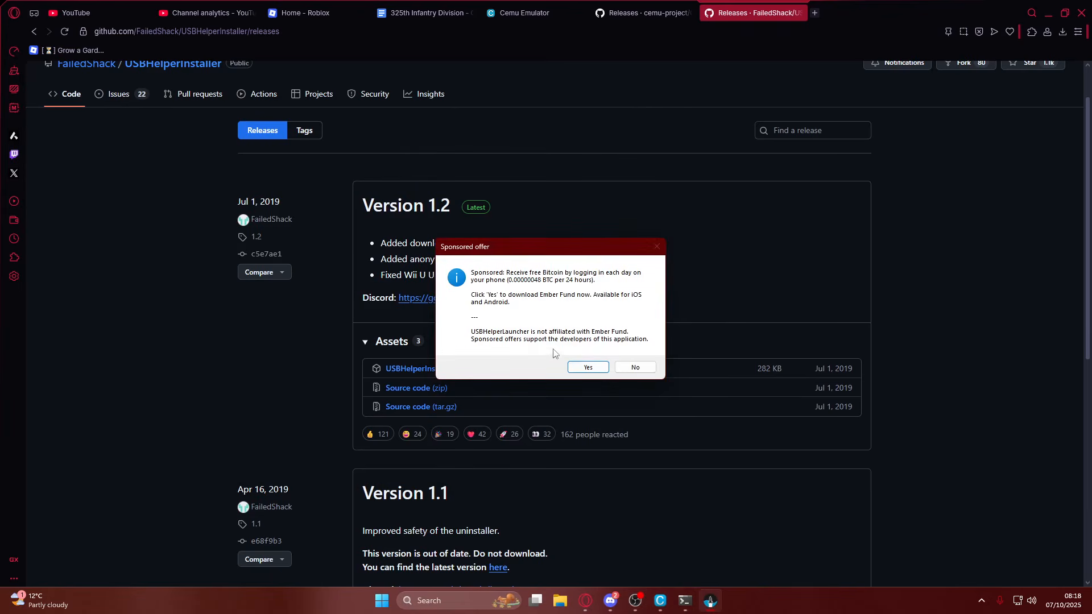
# Decline the sponsored offer and allow USBHelperLauncher access to public and private networks.
pyautogui.click(635, 367)
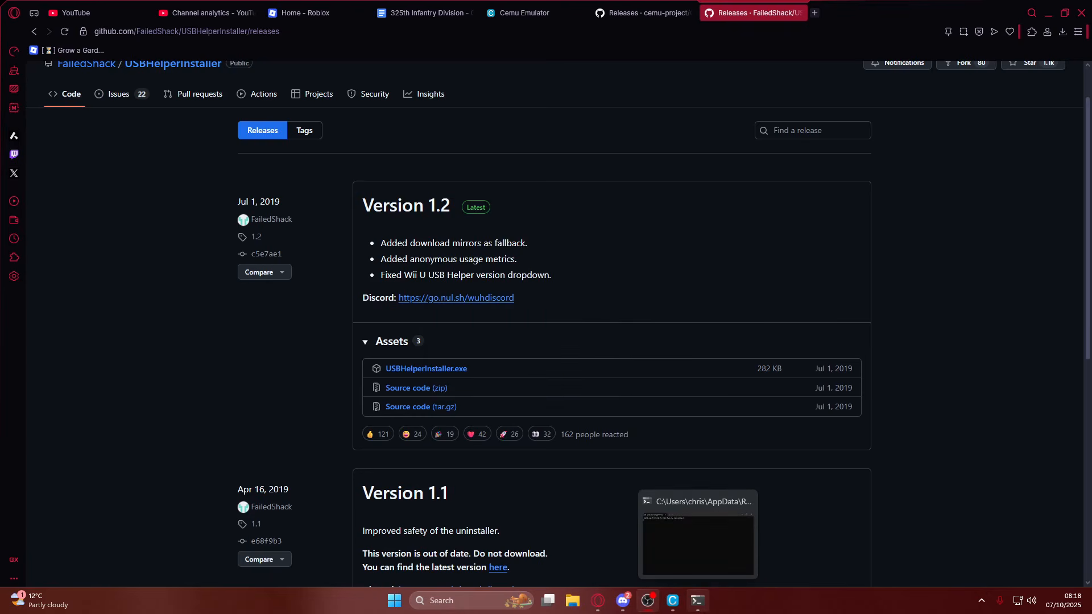
pyautogui.click(706, 611)
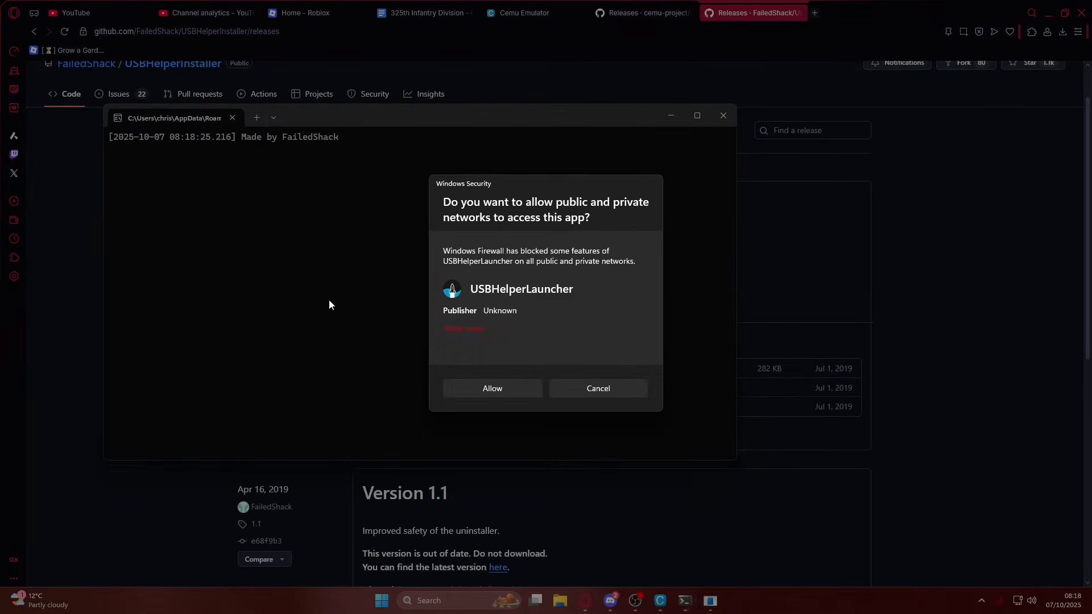
pyautogui.click(489, 389)
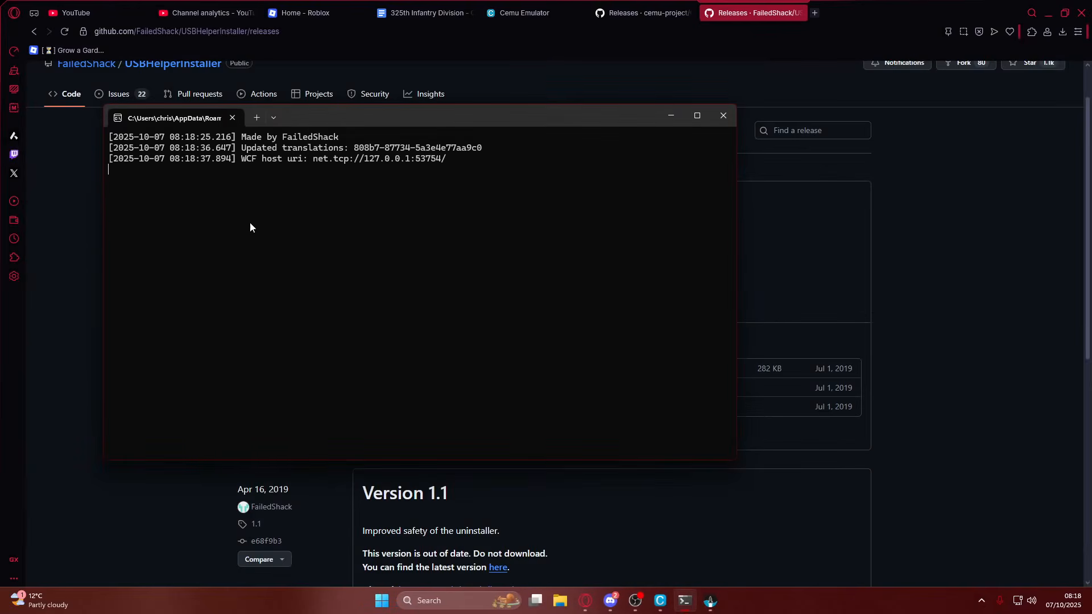
# Set the console region to EUR in the USB Helper welcome window and acknowledge the disclaimer.
pyautogui.click(715, 605)
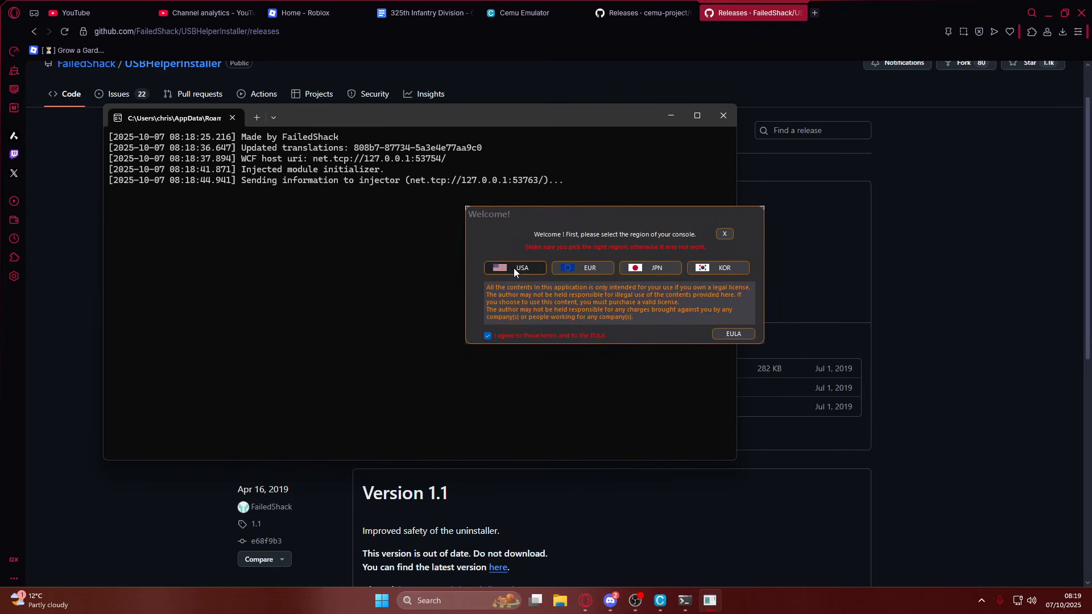
pyautogui.click(582, 273)
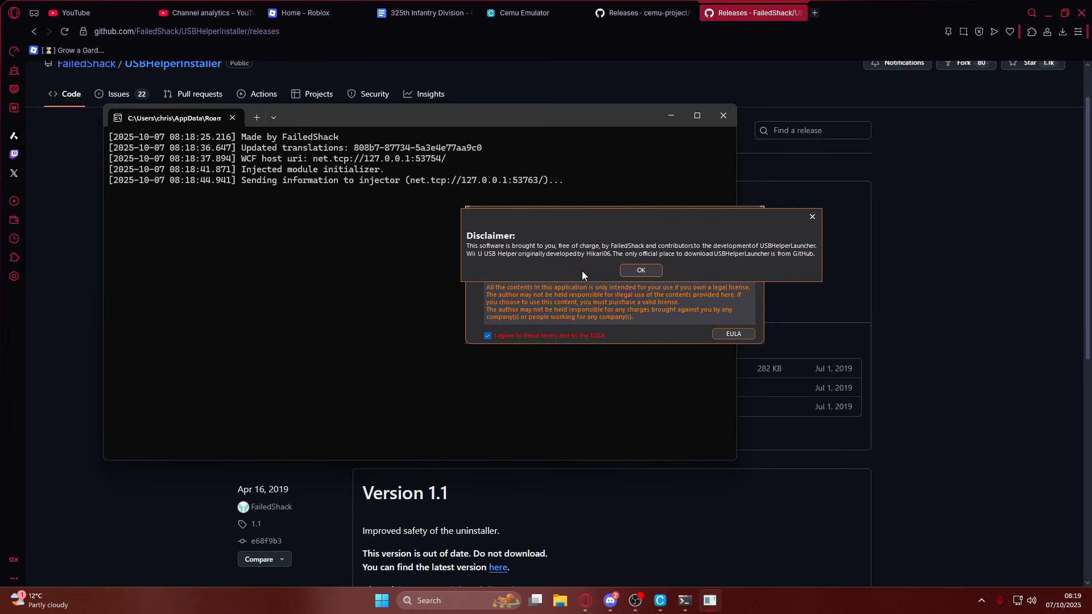
pyautogui.click(629, 274)
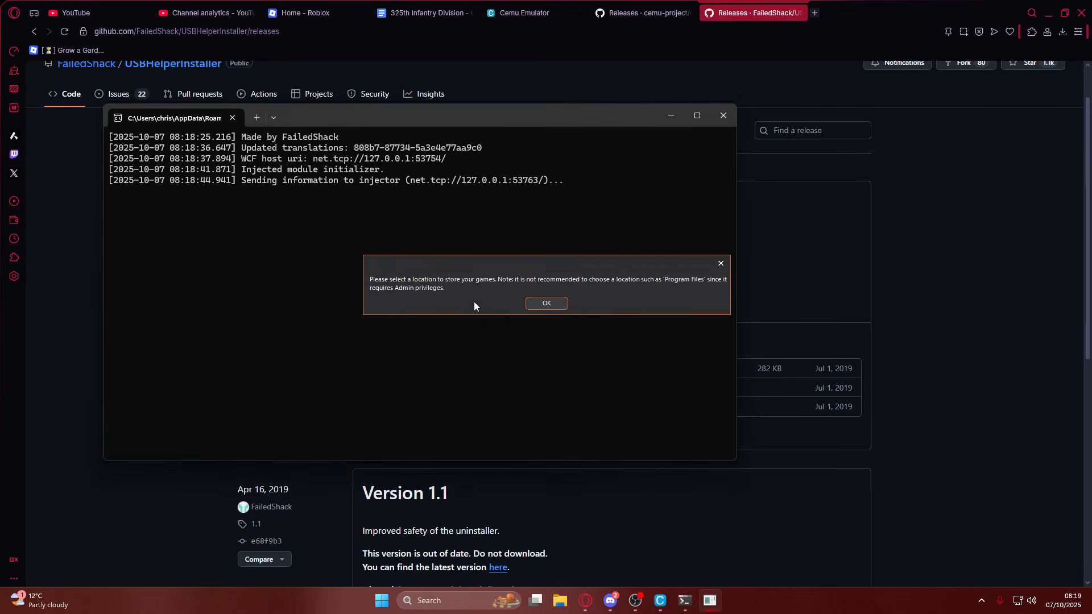
# Minimize the browser and create a new desktop folder named "cemu games".
pyautogui.click(1048, 13)
pyautogui.rightClick(871, 424)
pyautogui.moveTo(904, 319)
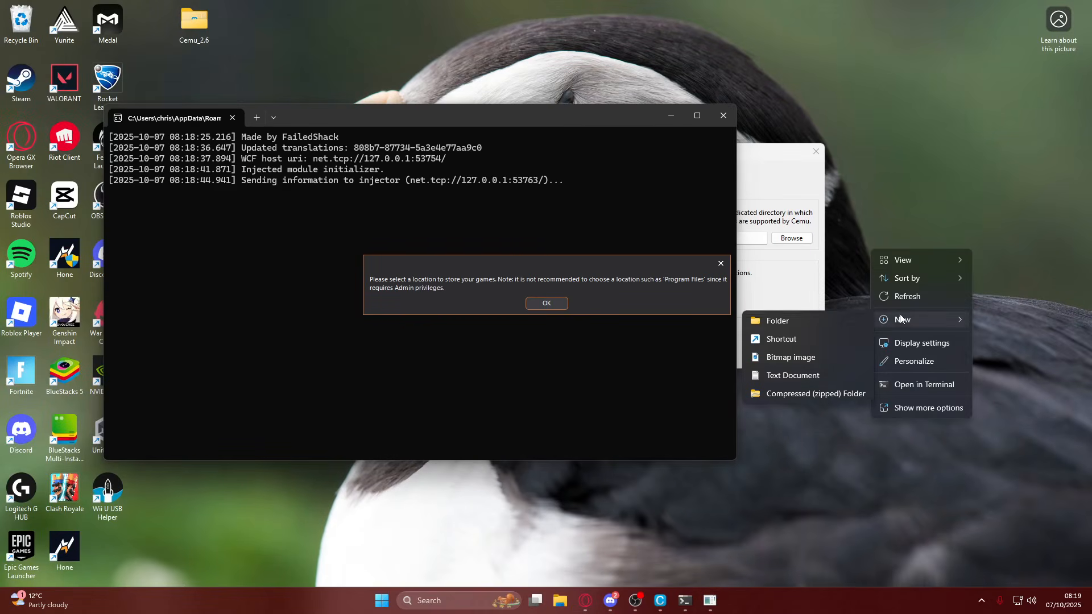
pyautogui.click(785, 322)
pyautogui.write('cemu games')
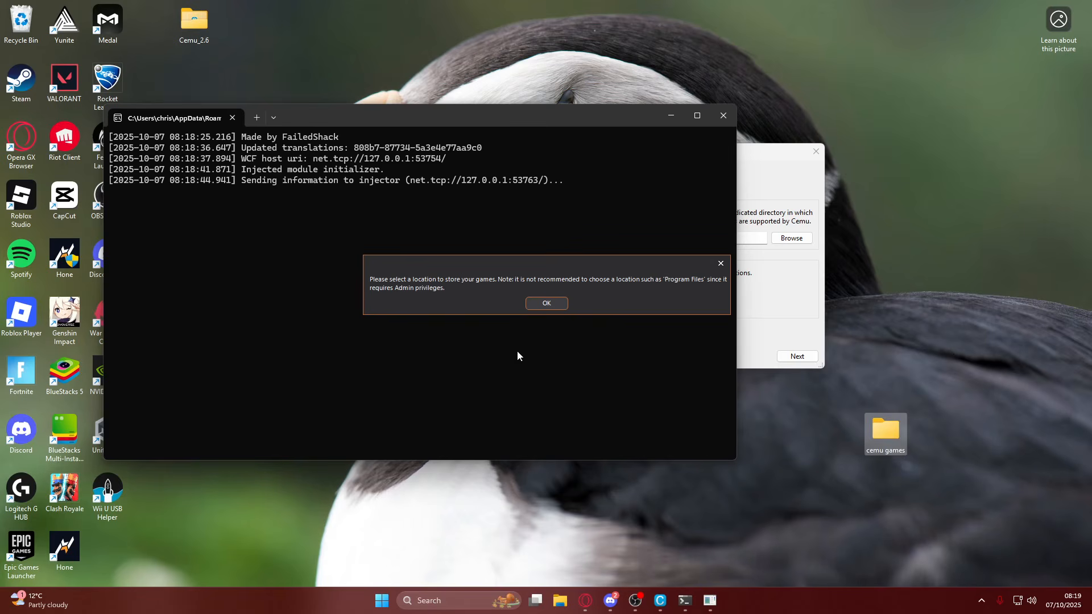
# Acknowledge the storage notice and choose the desktop folder "cemu games" as the location for storing games.
pyautogui.click(534, 303)
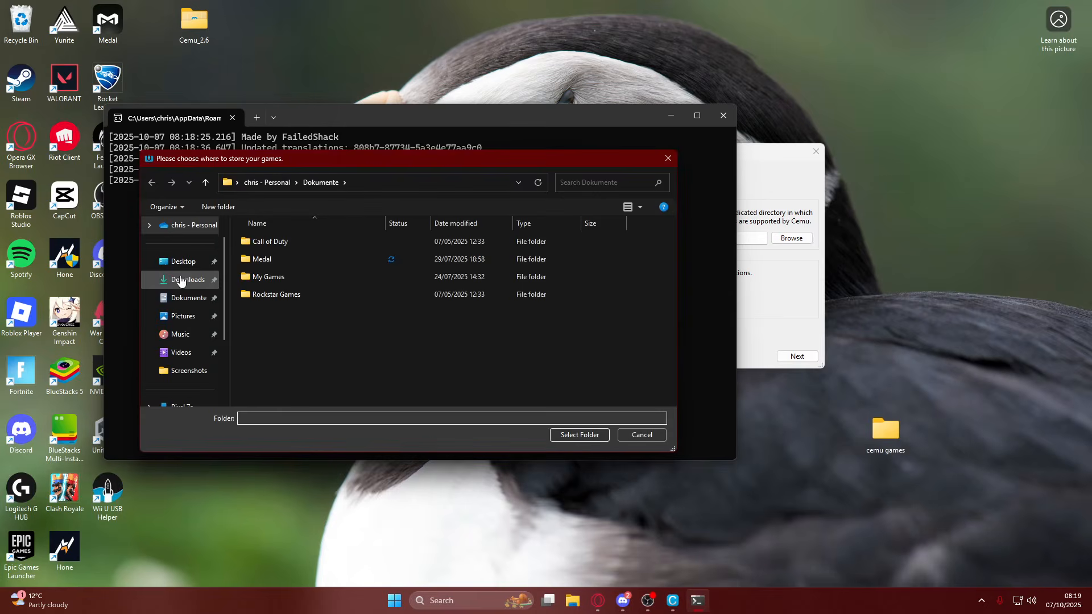
pyautogui.click(176, 261)
pyautogui.click(281, 243)
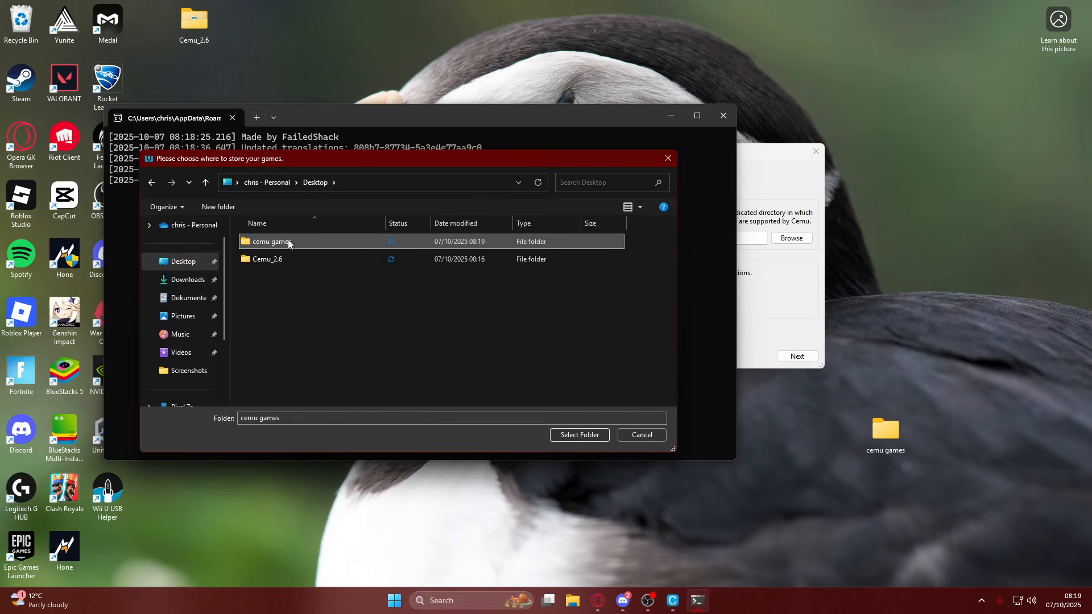
pyautogui.click(594, 437)
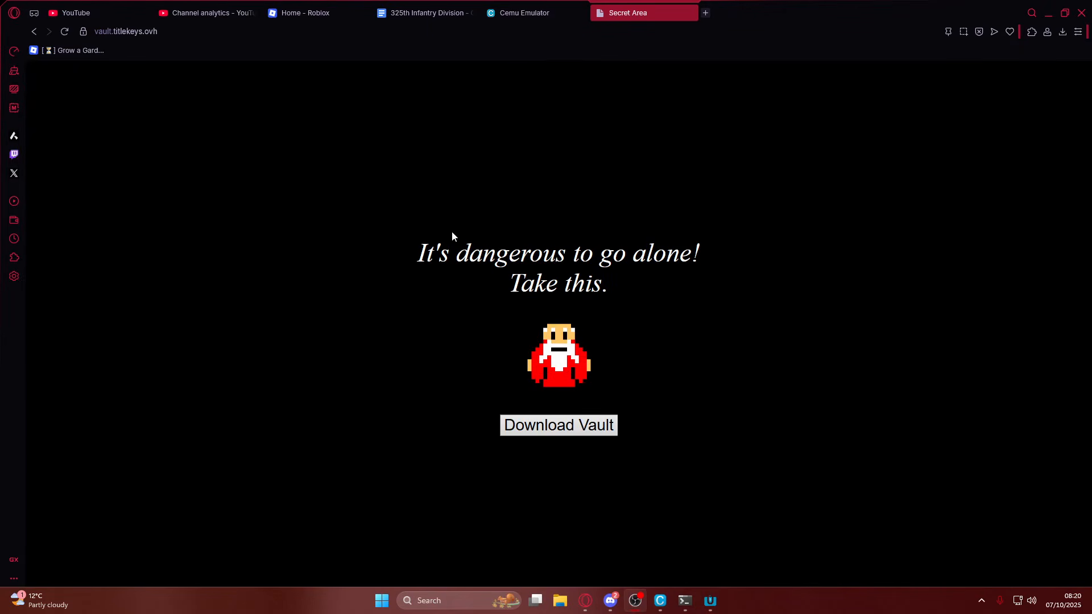
# Copy the address vault.titlekeys.ovh into the Wii U title key site field, confirm it, and minimize the browser.
pyautogui.click(173, 31)
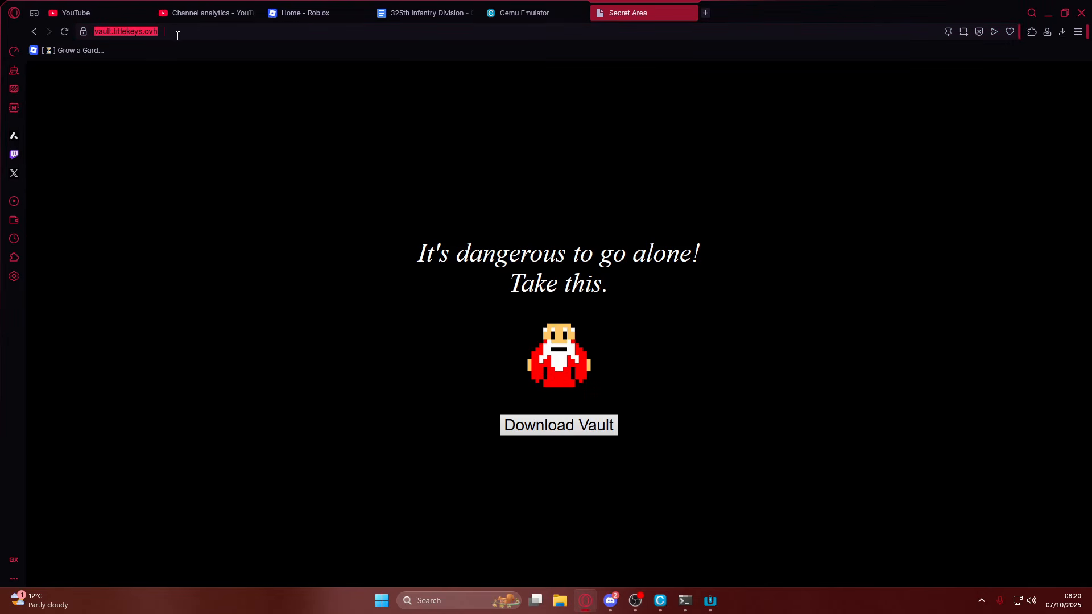
pyautogui.click(711, 600)
pyautogui.click(531, 230)
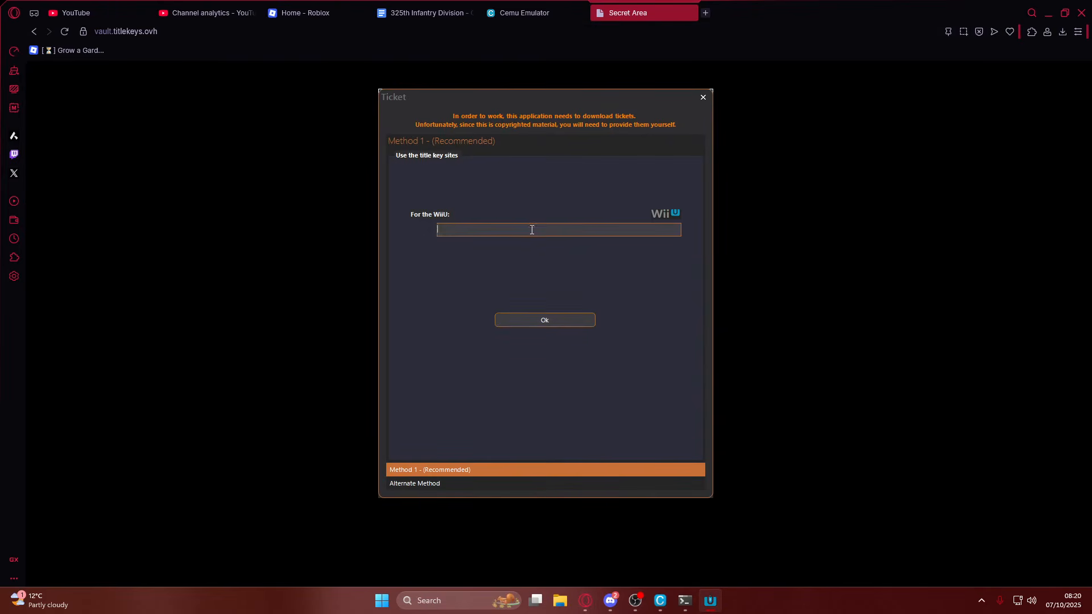
pyautogui.click(537, 322)
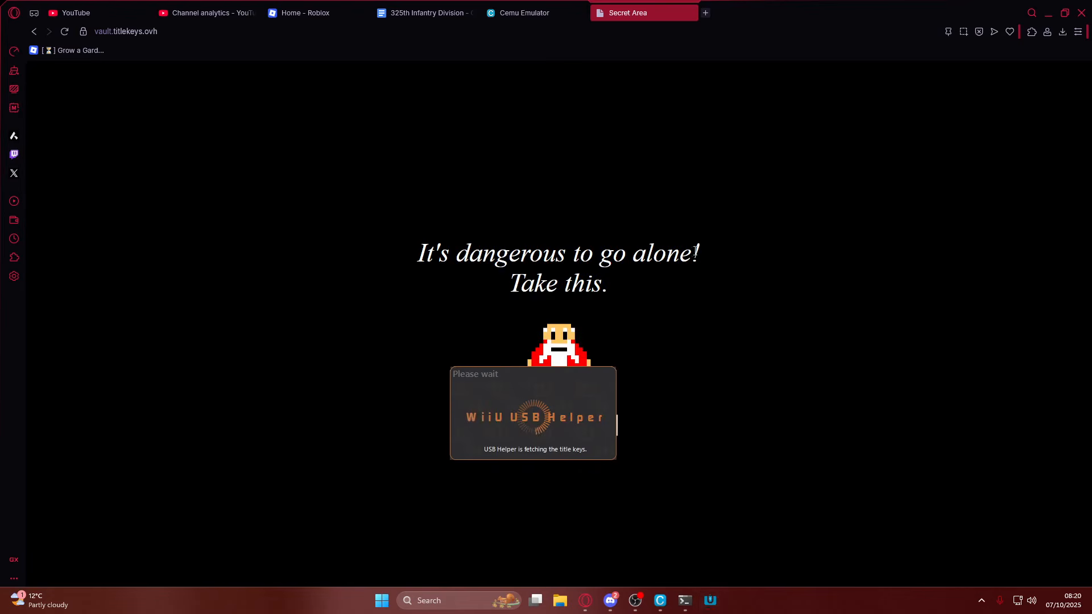
pyautogui.click(1049, 12)
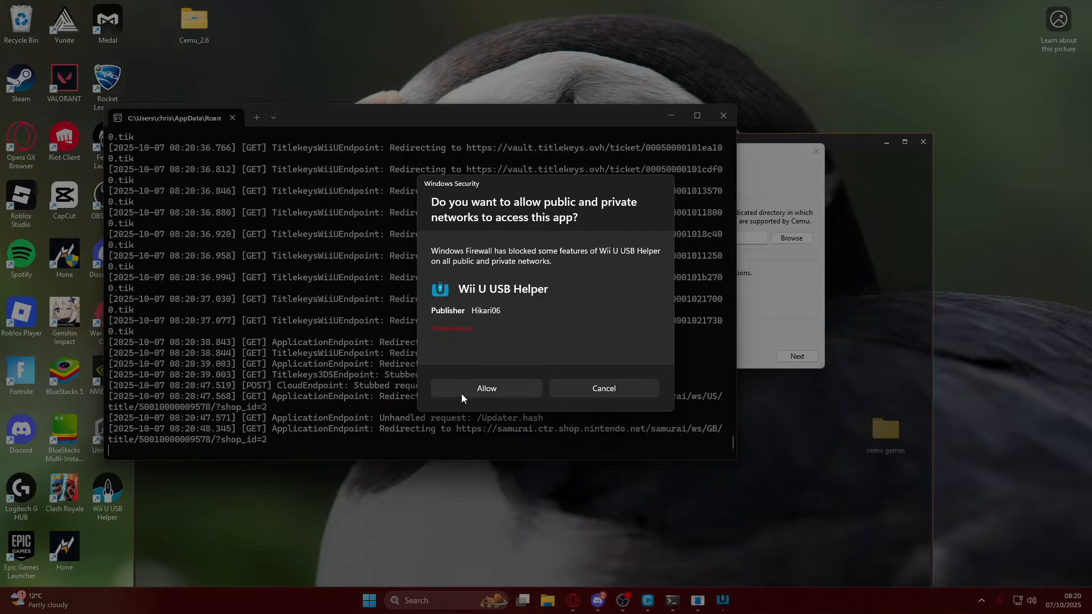
pyautogui.click(462, 394)
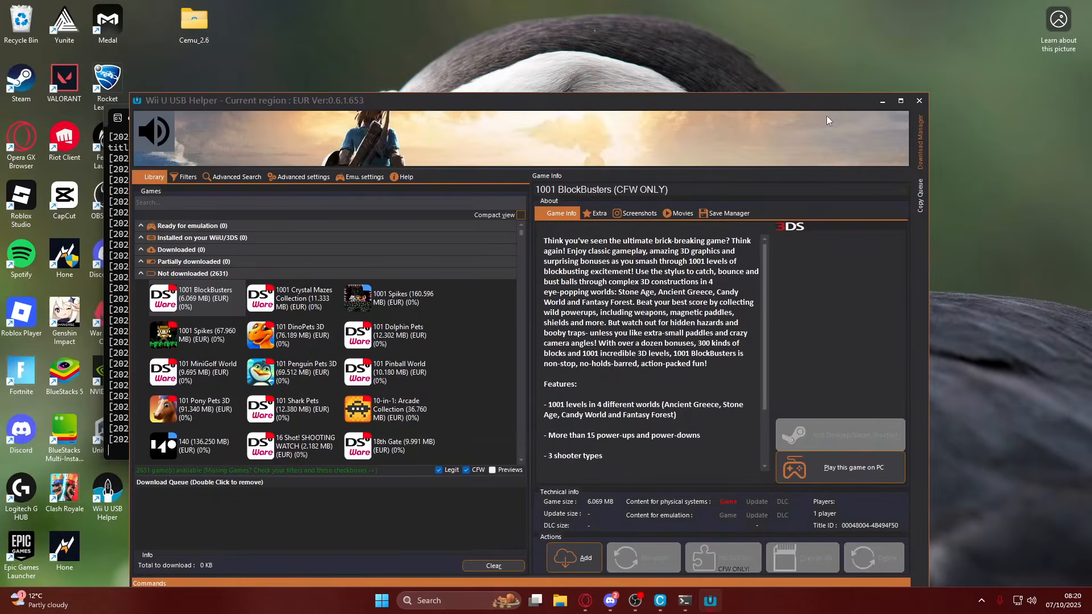
# Mute the background music, search the game library for "breath", and select The Legend of Zelda Breath of the Wild.
pyautogui.click(154, 132)
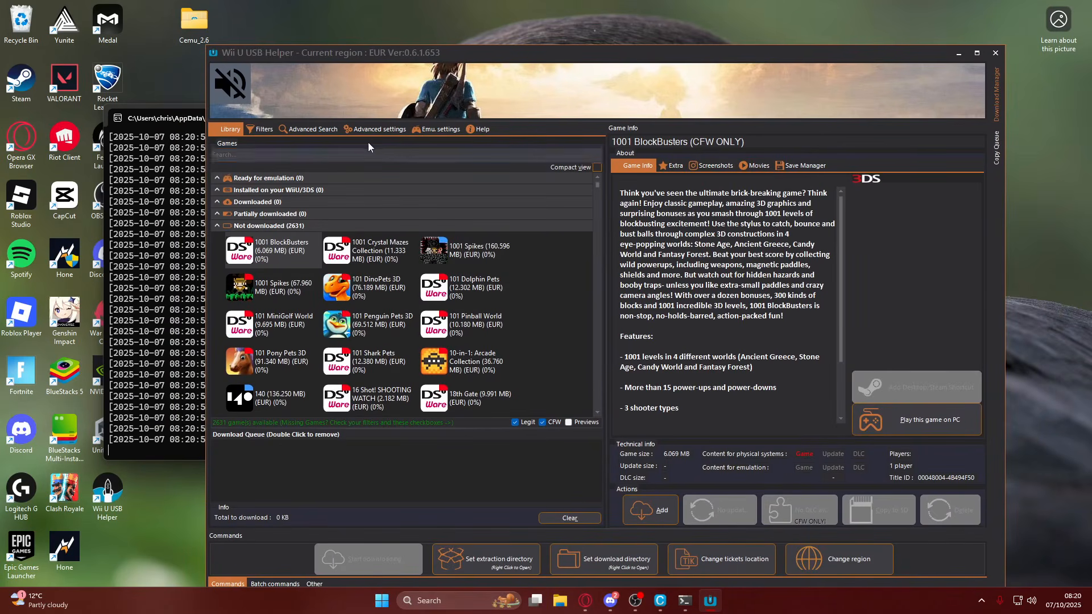
pyautogui.click(280, 152)
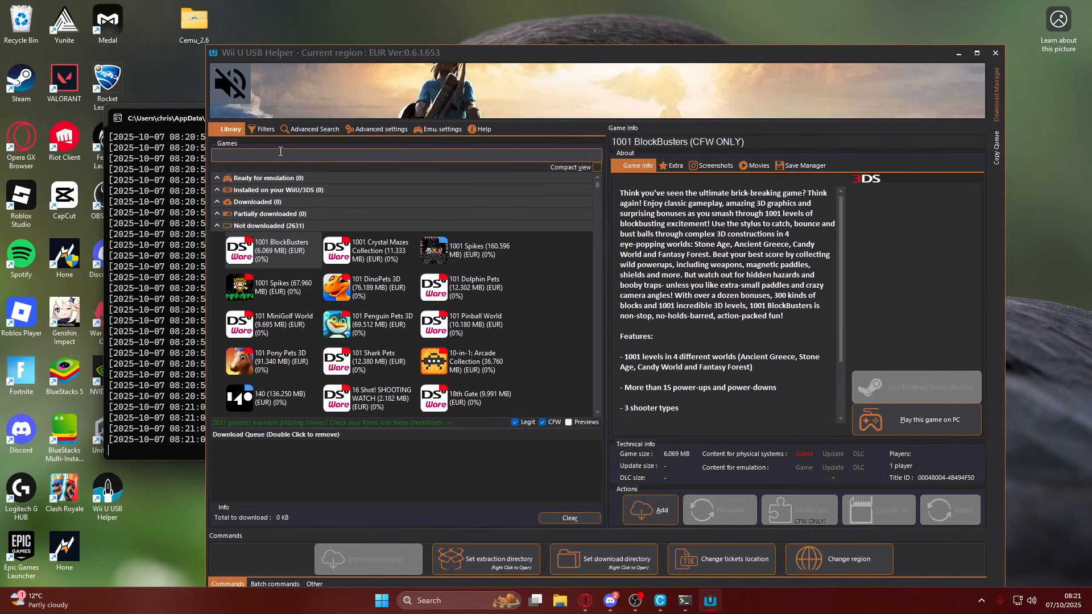
pyautogui.write('breath')
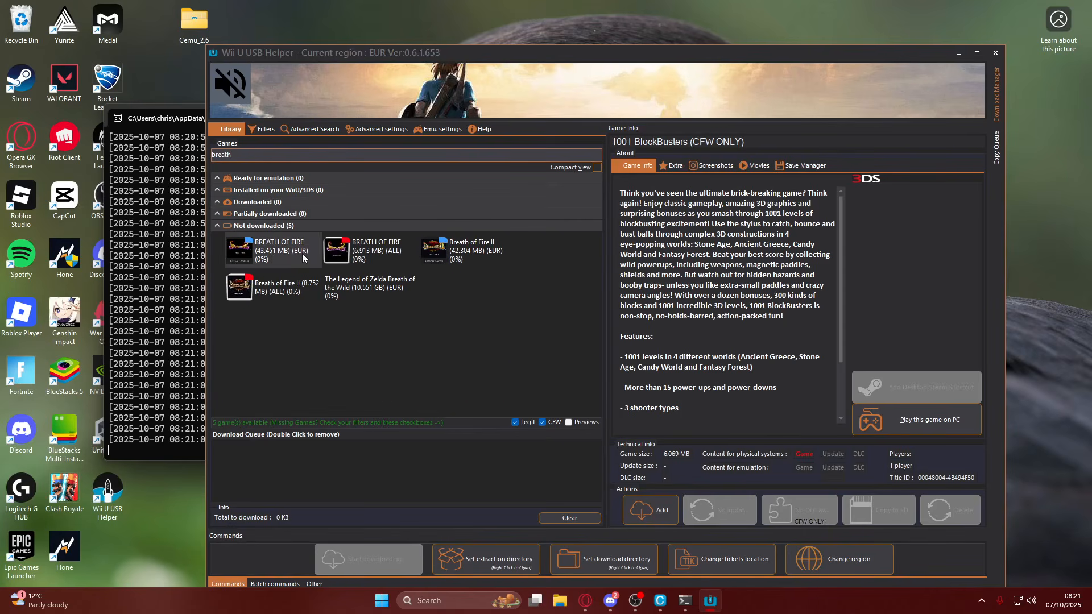
pyautogui.click(395, 288)
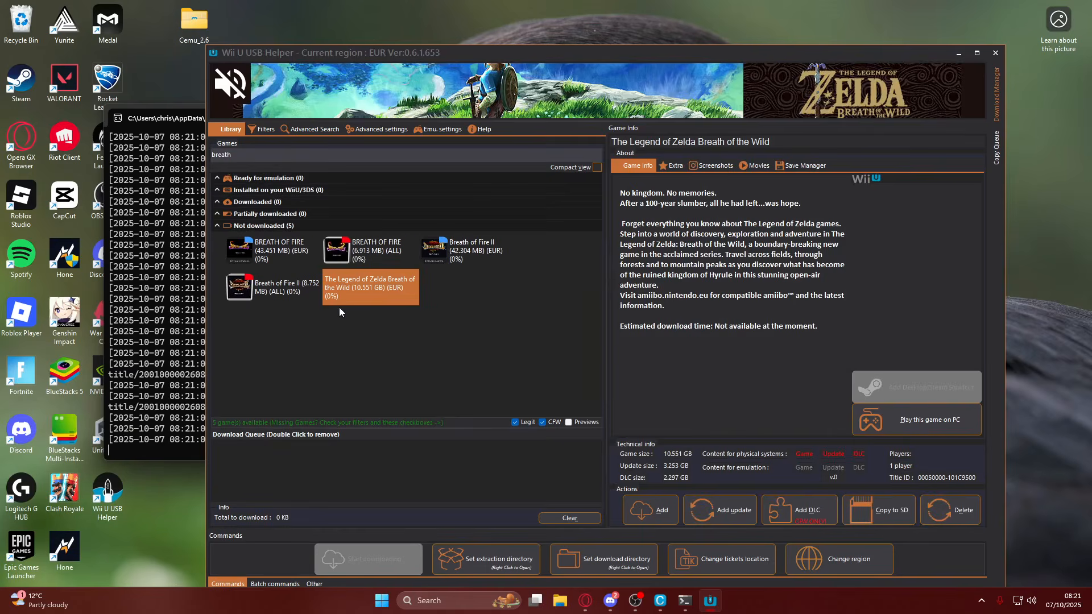
pyautogui.rightClick(380, 298)
pyautogui.click(350, 306)
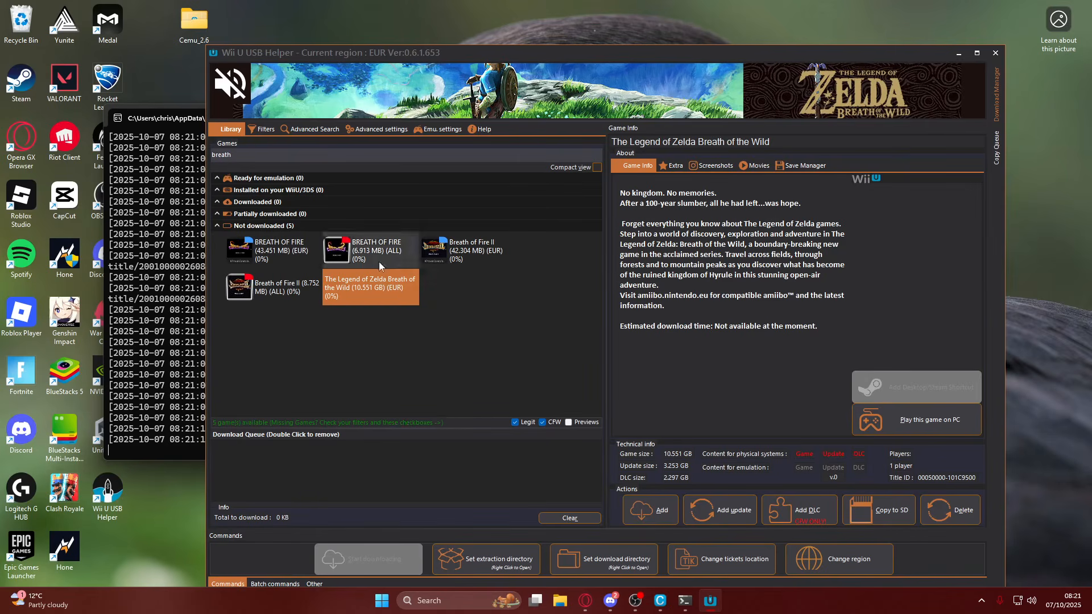
# Queue The Legend of Zelda Breath of the Wild with its update and DLC, and start the download.
pyautogui.rightClick(361, 285)
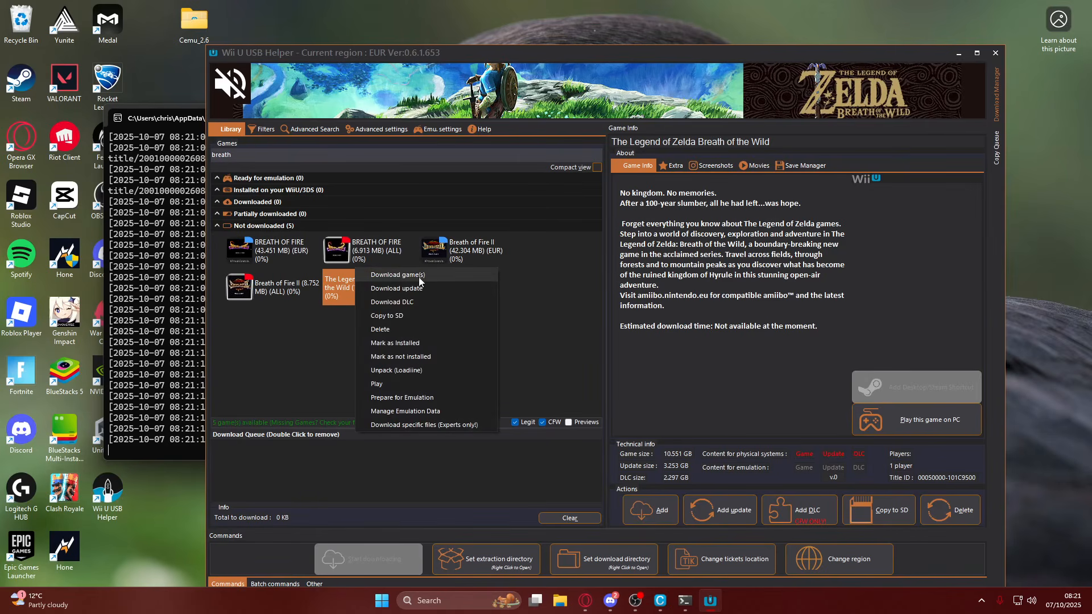
pyautogui.click(438, 276)
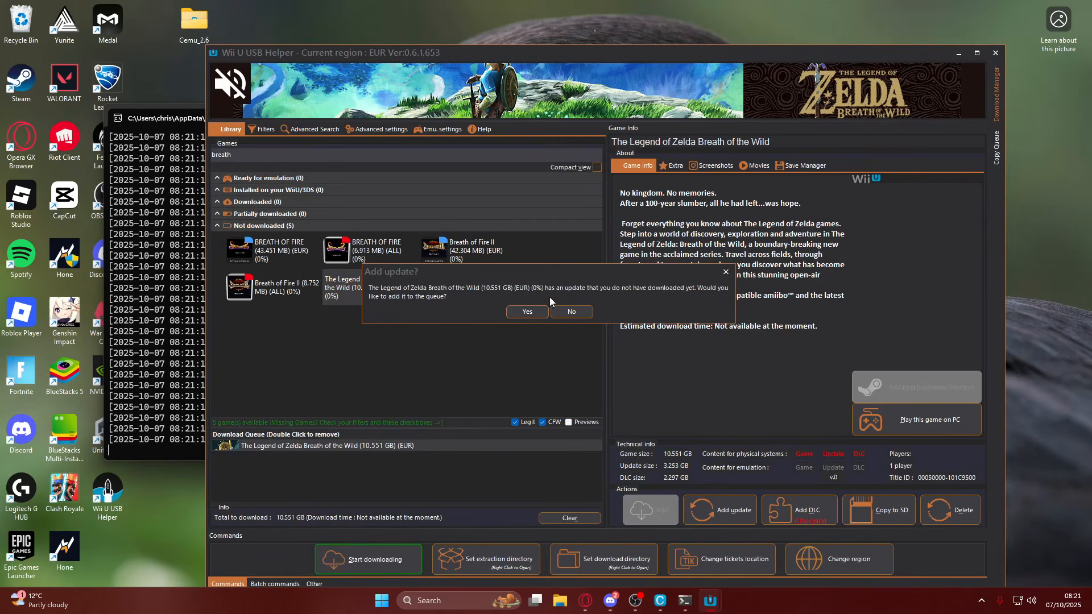
pyautogui.click(524, 313)
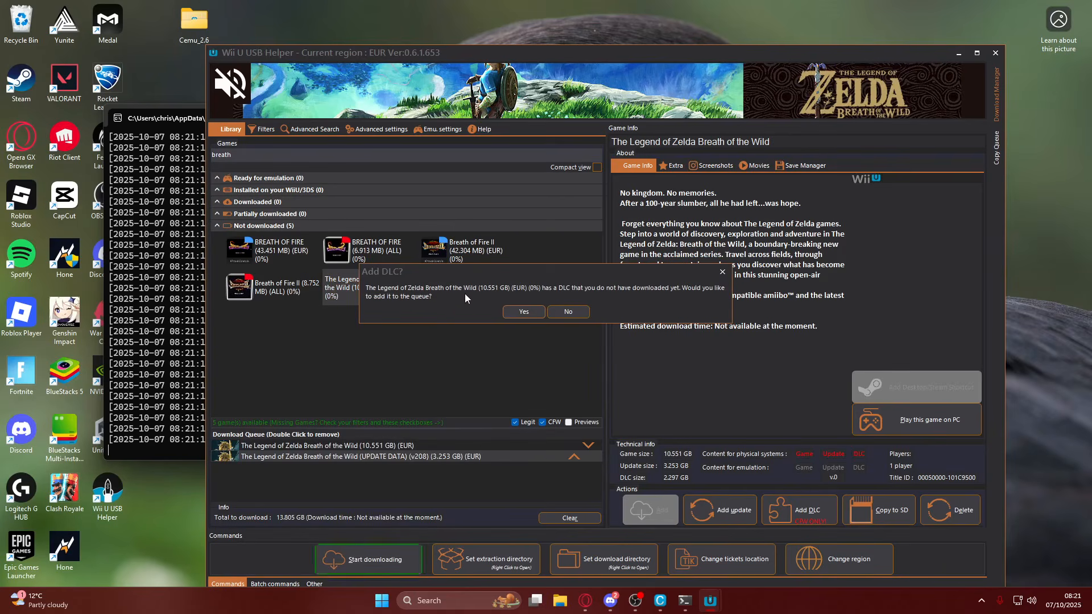
pyautogui.click(522, 312)
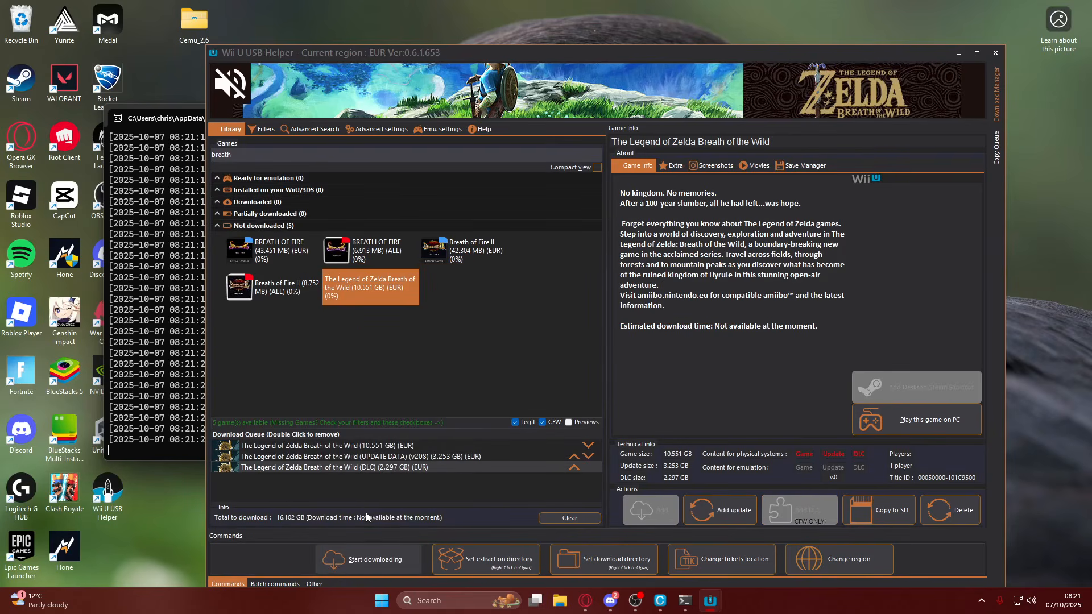
pyautogui.click(361, 560)
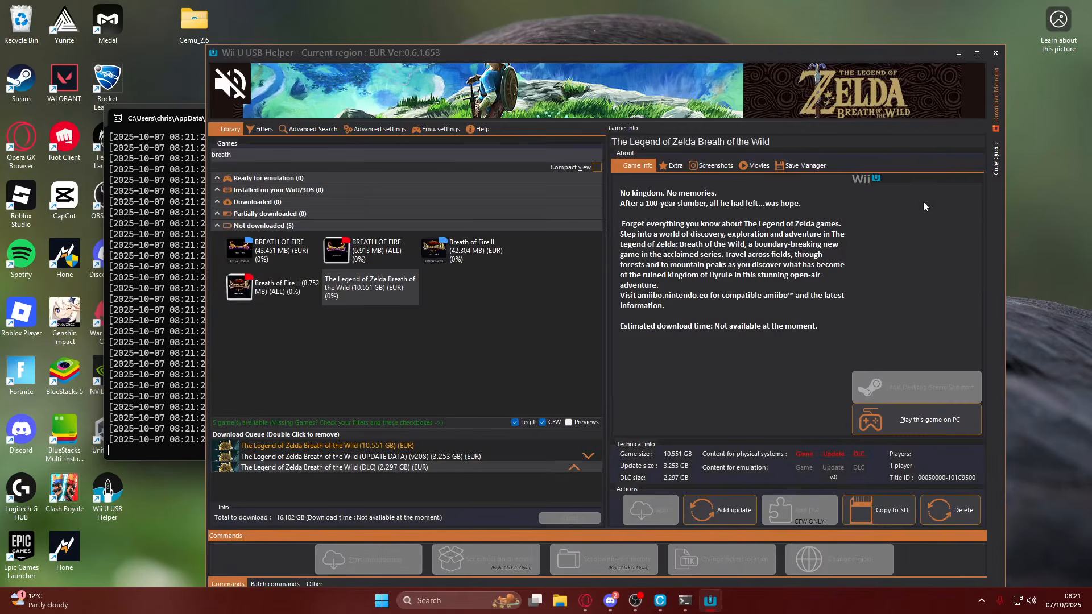
pyautogui.click(996, 122)
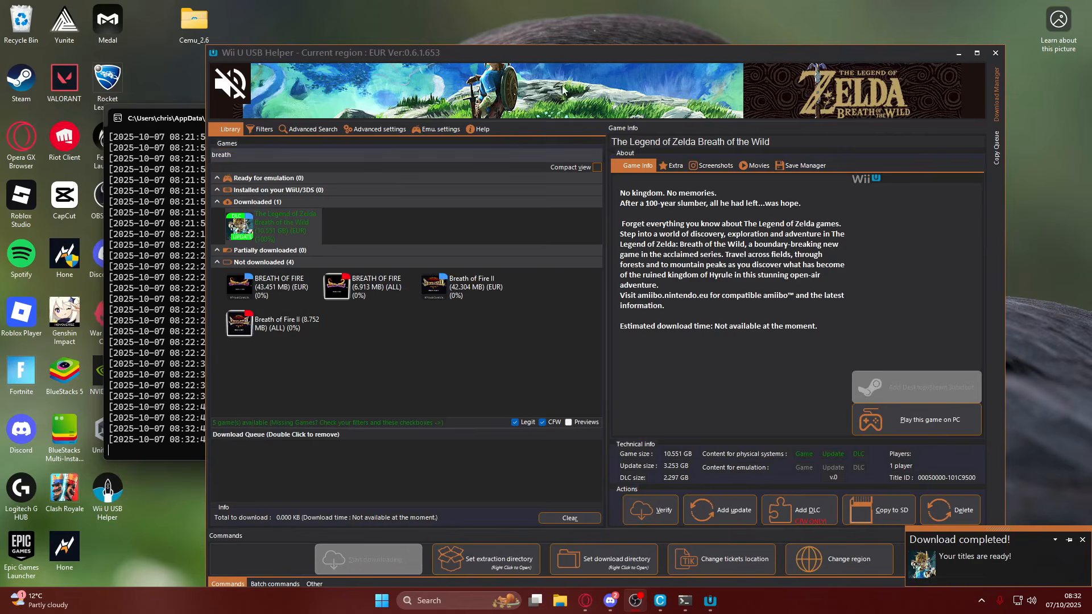
# Start the Loadiine unpack of the downloaded Breath of the Wild and move the windows to uncover the desktop game folder.
pyautogui.rightClick(276, 218)
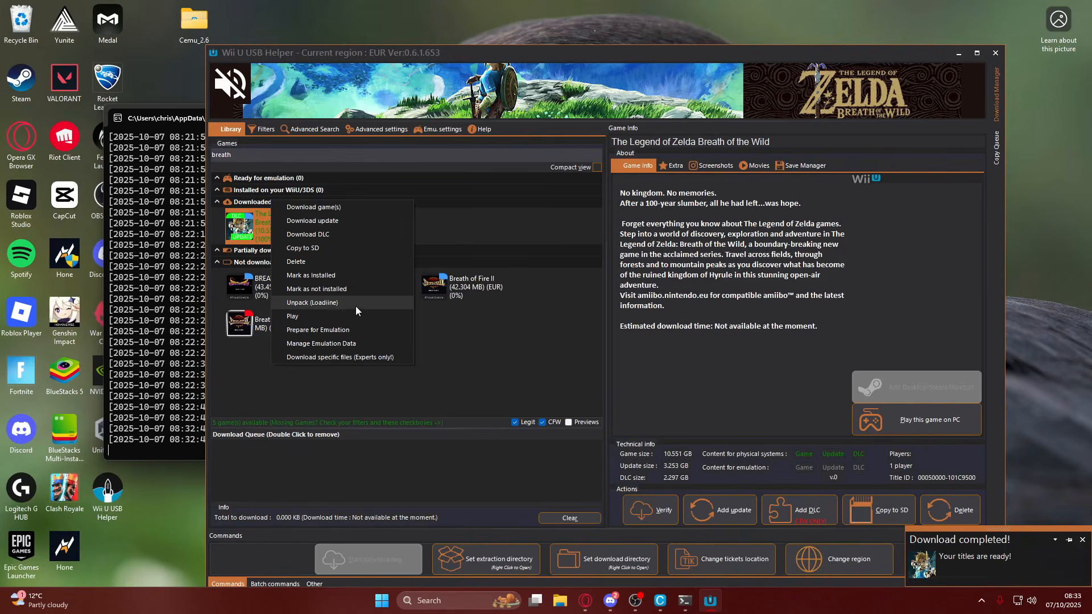
pyautogui.click(325, 303)
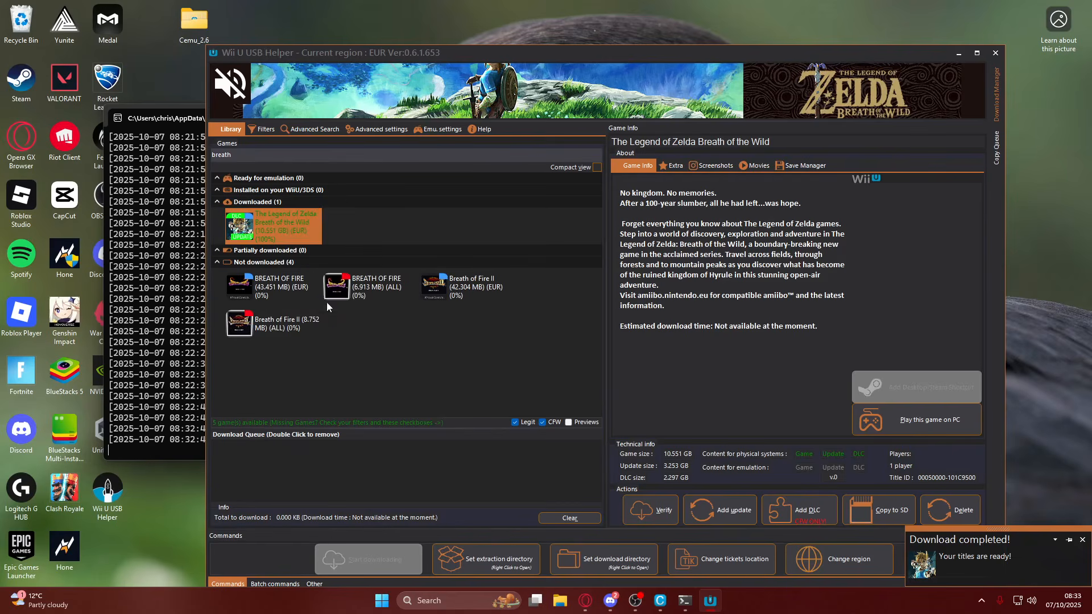
pyautogui.moveTo(762, 69); pyautogui.dragTo(438, 65)
pyautogui.moveTo(819, 56); pyautogui.dragTo(582, 35)
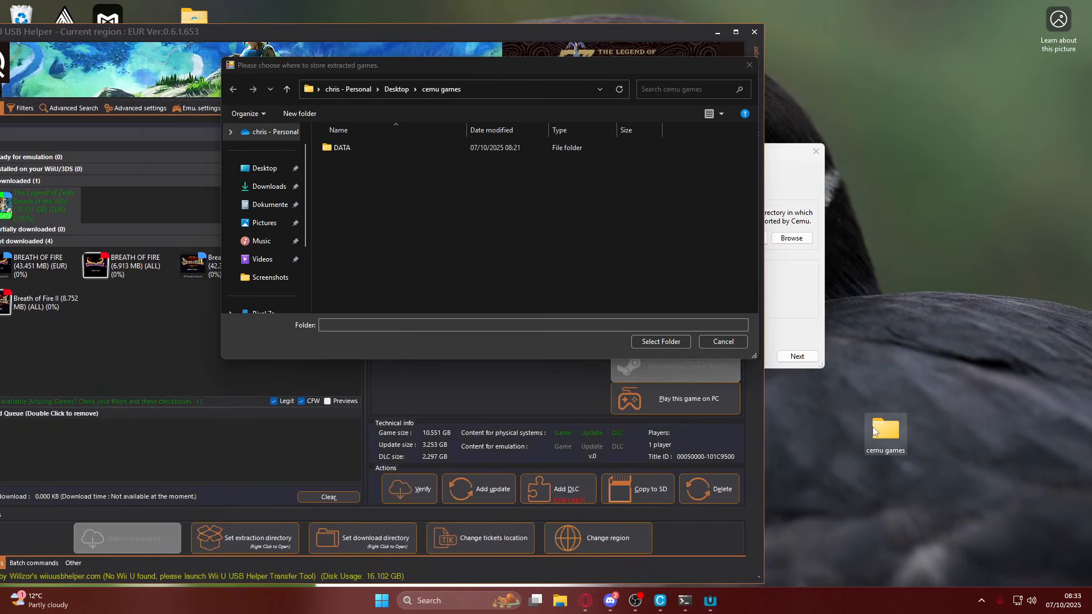
# Create a folder named "cemu unpacked" inside the desktop cemu games folder and close the file window.
pyautogui.doubleClick(874, 431)
pyautogui.rightClick(257, 193)
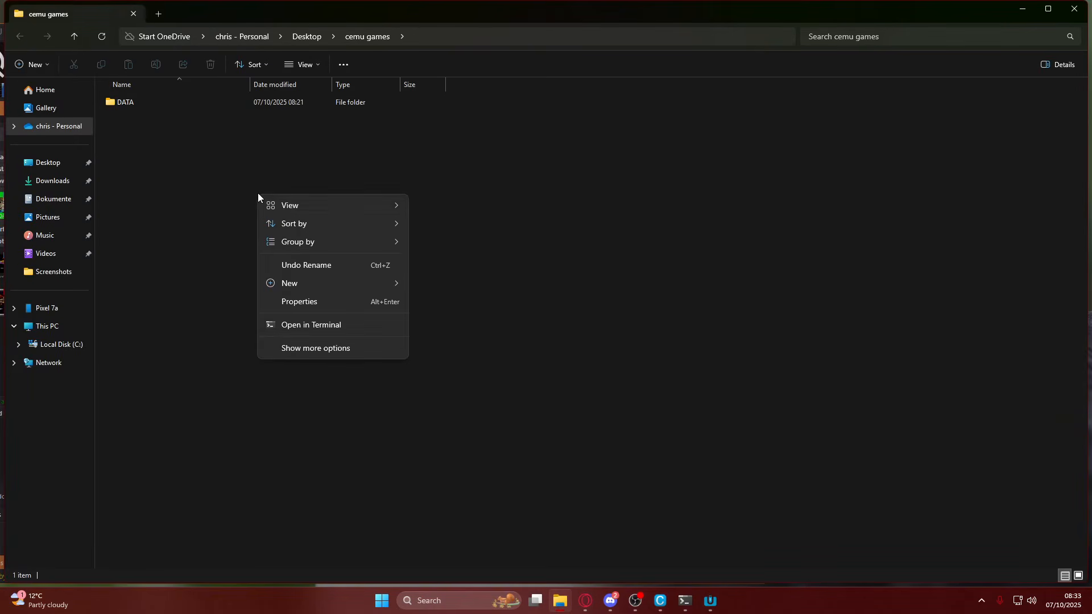
pyautogui.moveTo(299, 284)
pyautogui.click(449, 284)
pyautogui.write('cemu unpa')
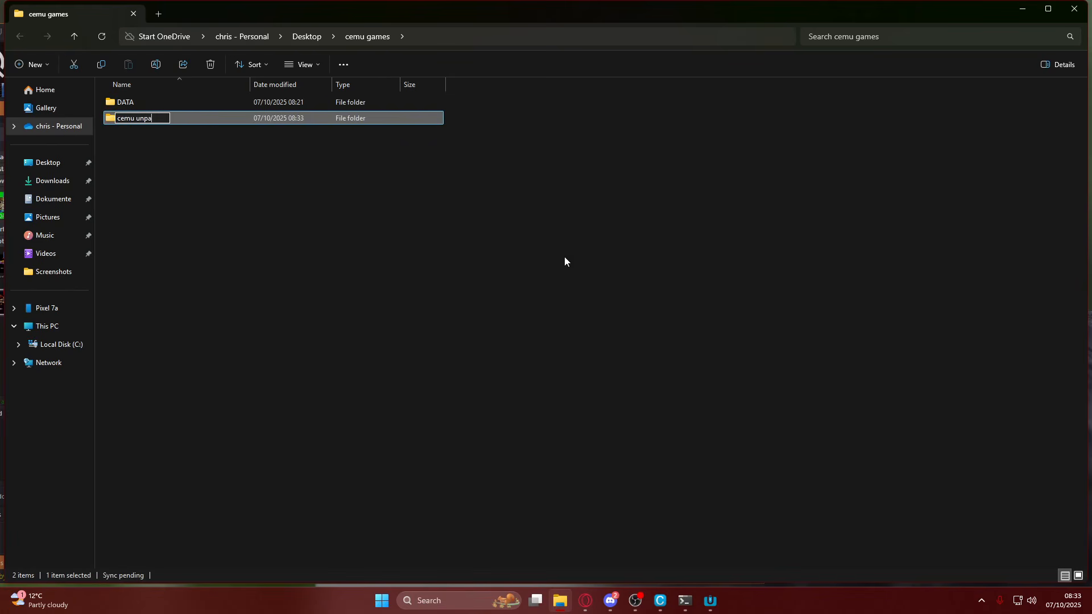
pyautogui.press('Return')
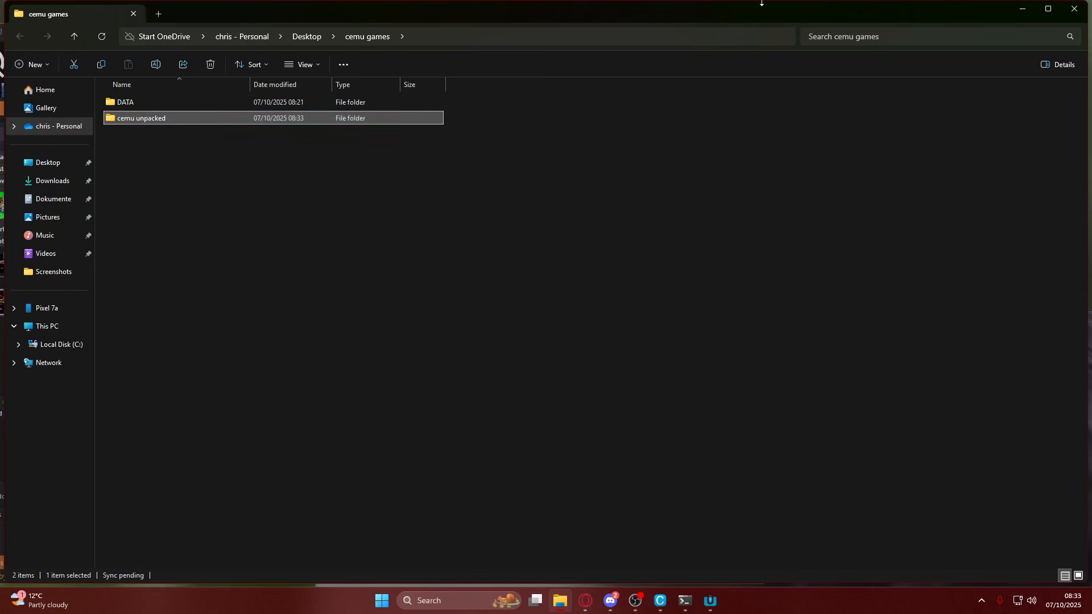
pyautogui.click(1074, 9)
# Choose "cemu unpacked" for the extracted files and unpack the game, update v208 and DLC.
pyautogui.click(378, 149)
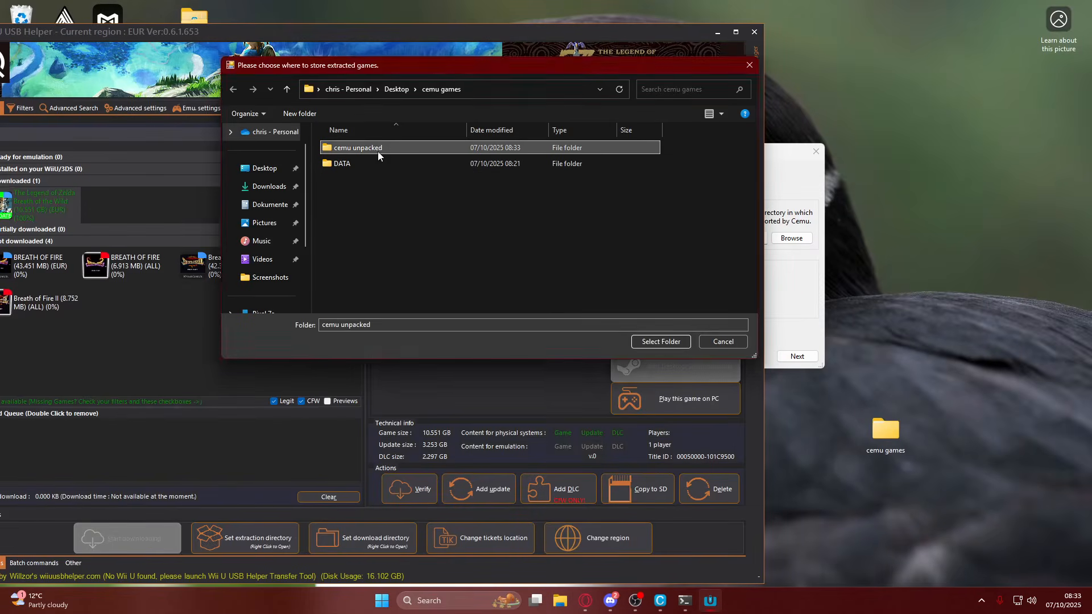
pyautogui.click(661, 342)
pyautogui.moveTo(837, 285); pyautogui.dragTo(561, 184)
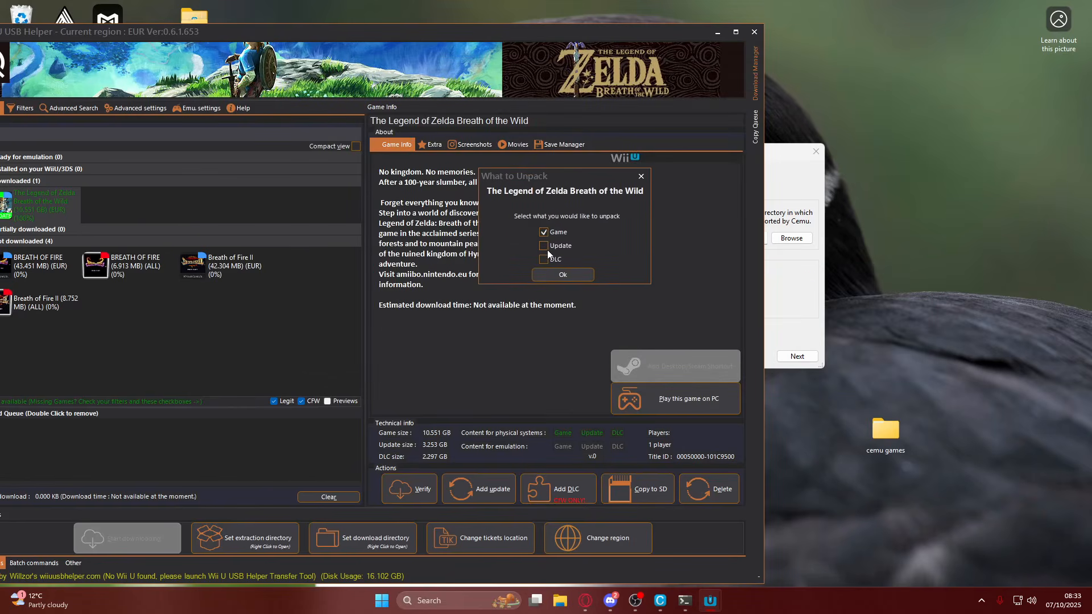
pyautogui.click(546, 248)
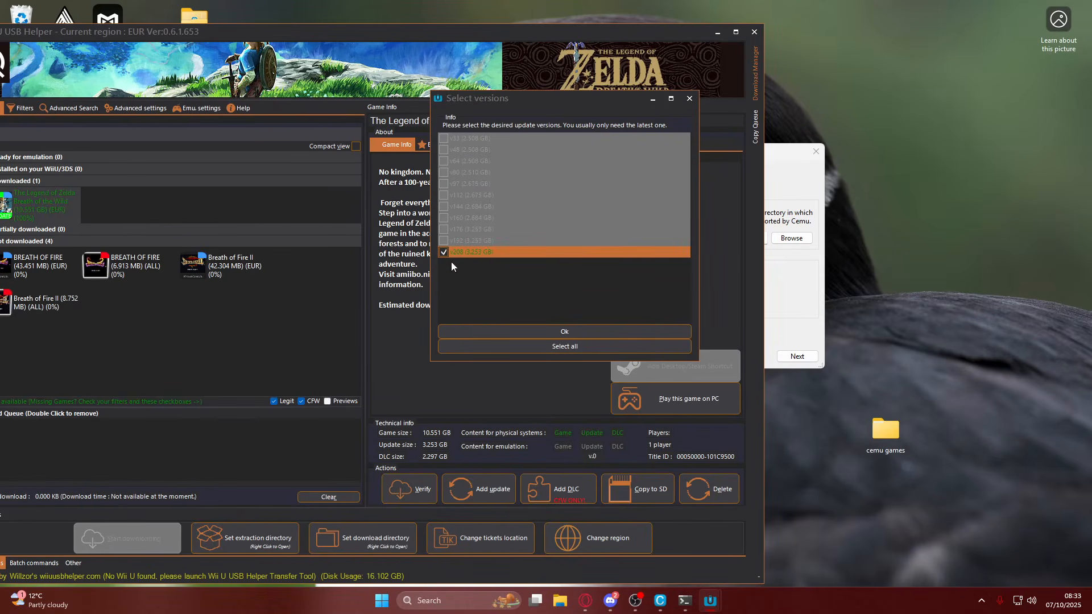
pyautogui.click(533, 336)
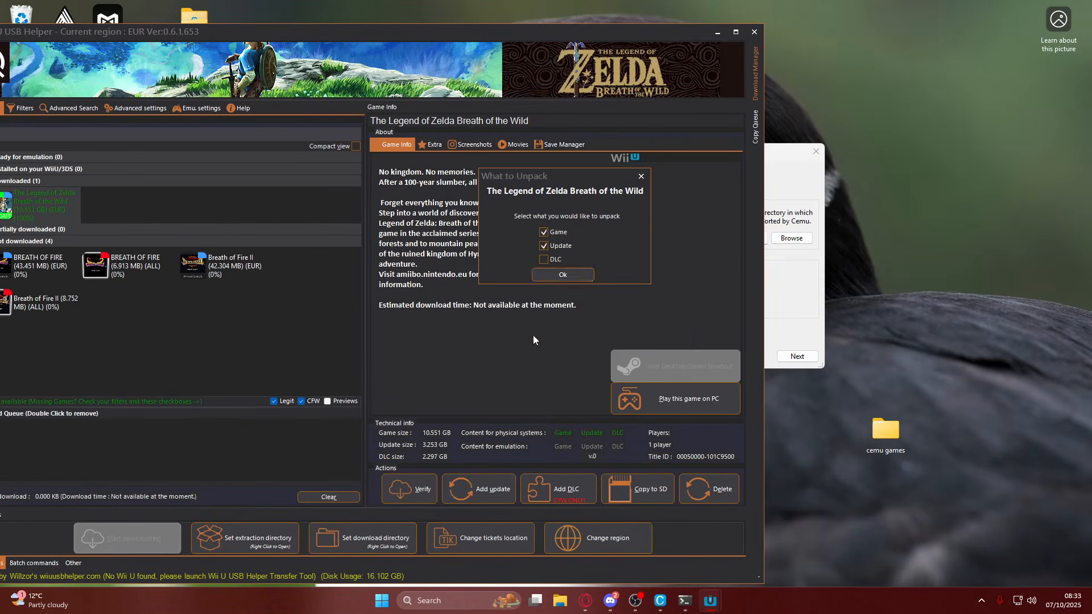
pyautogui.click(565, 275)
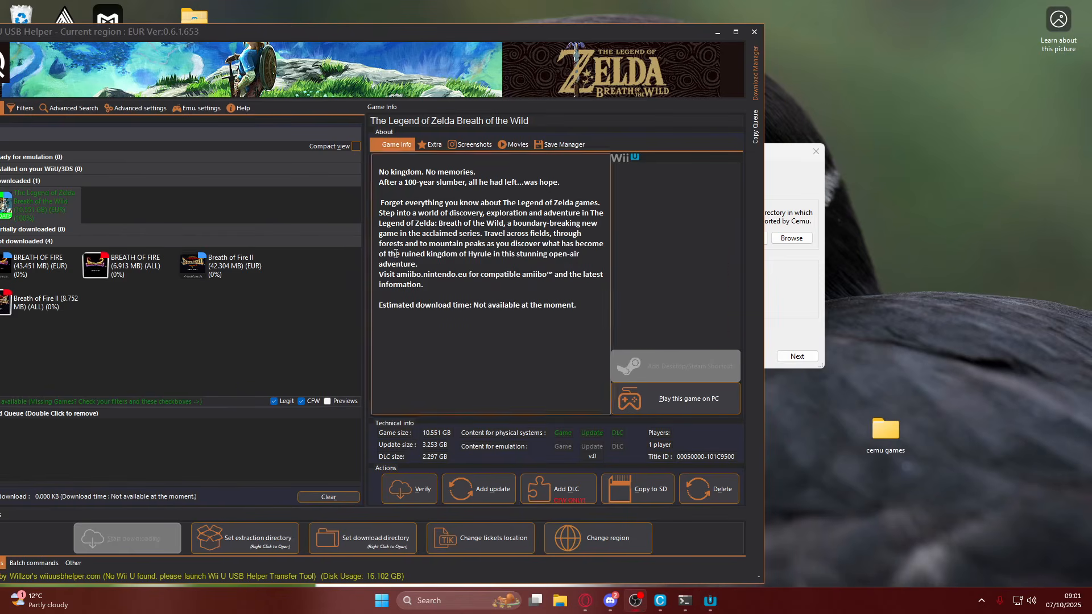
# Close Wii U USB Helper and open the cemu unpacked folder inside the desktop cemu games folder.
pyautogui.moveTo(416, 37); pyautogui.dragTo(518, 59)
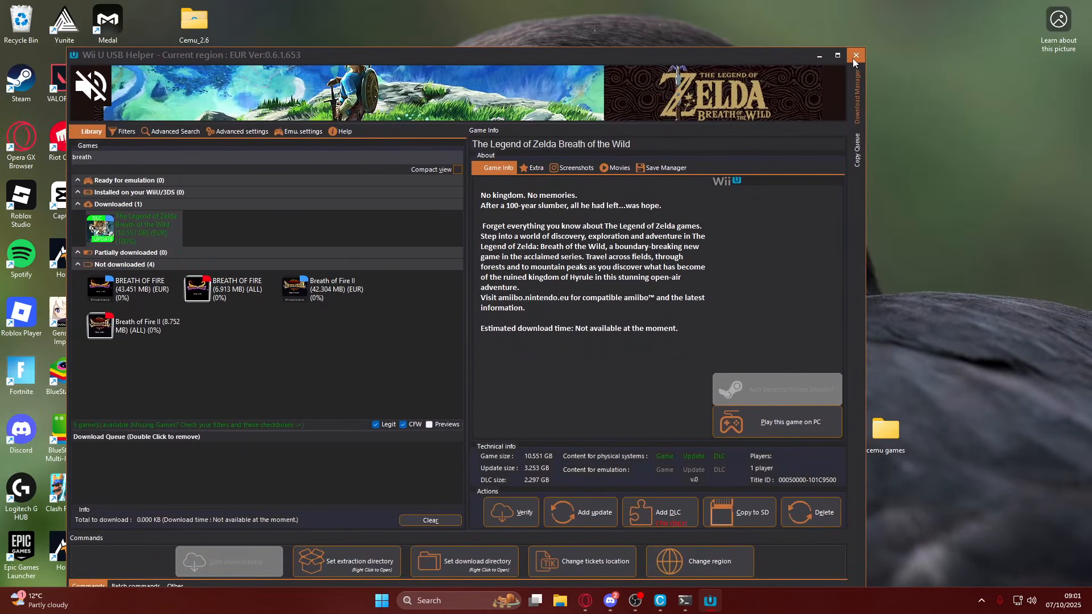
pyautogui.click(854, 58)
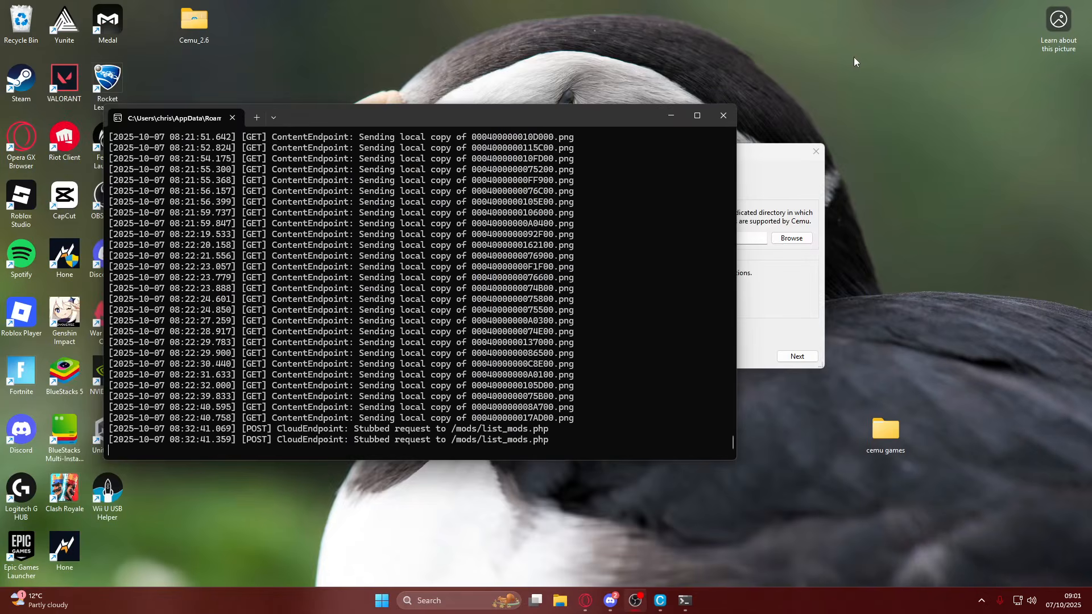
pyautogui.doubleClick(874, 422)
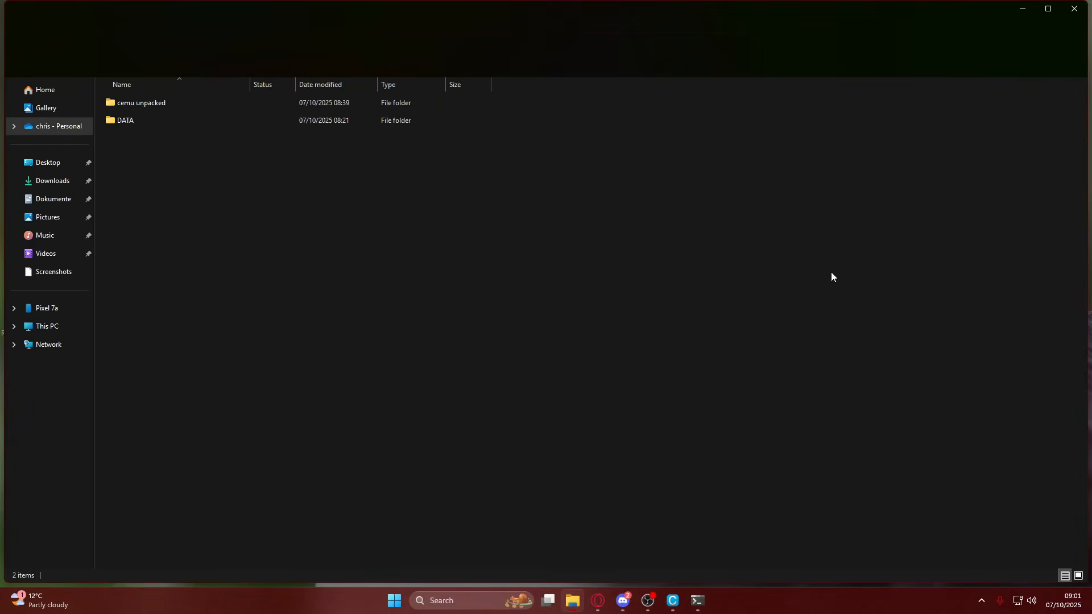
pyautogui.click(192, 102)
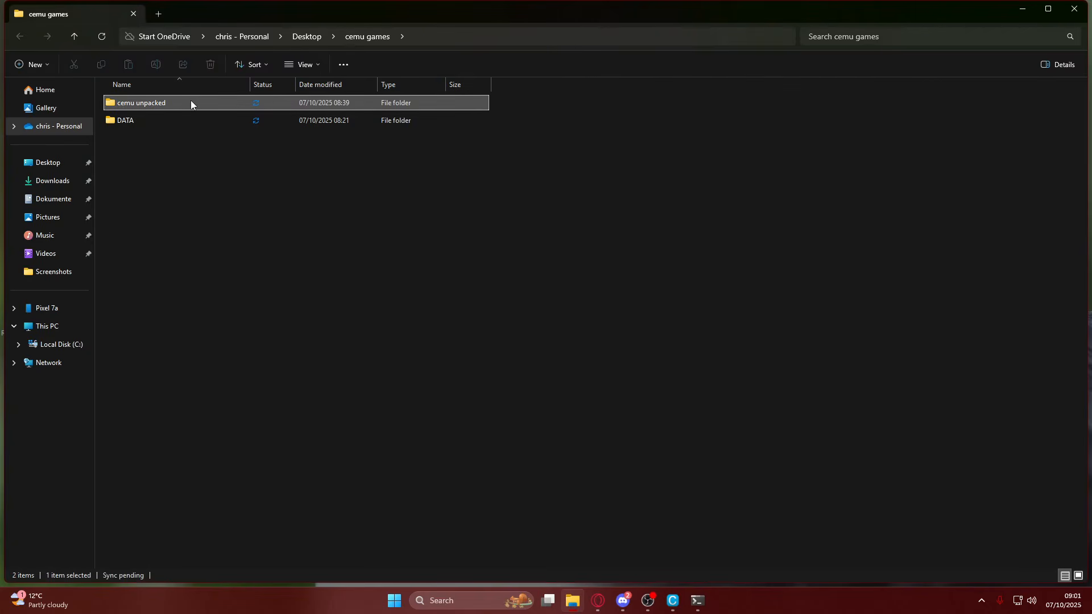
pyautogui.doubleClick(190, 101)
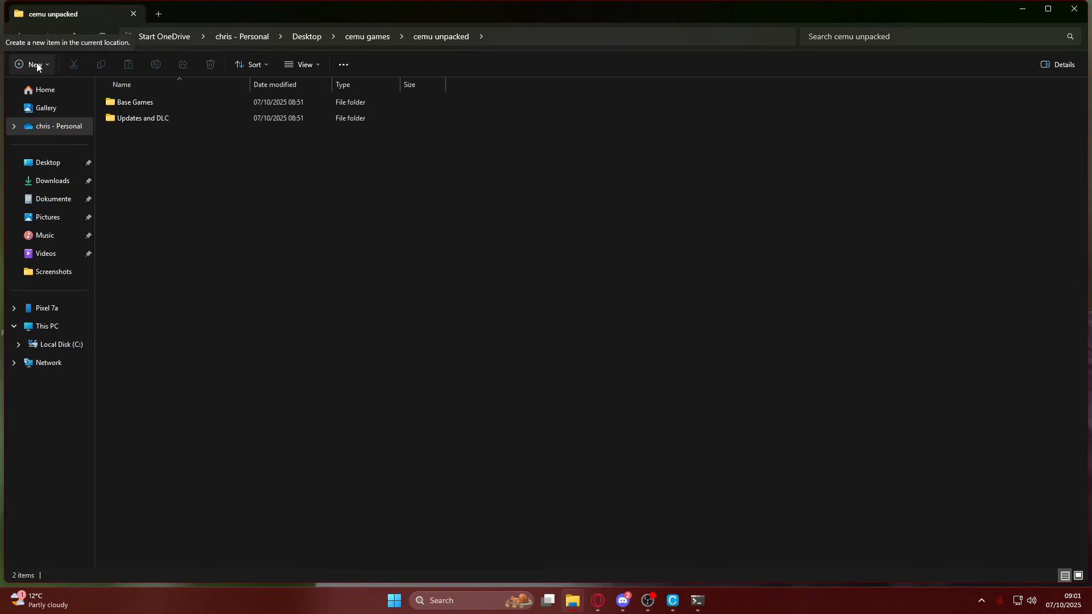
# Create a folder named "Breath of the wild" inside the cemu unpacked folder.
pyautogui.click(23, 33)
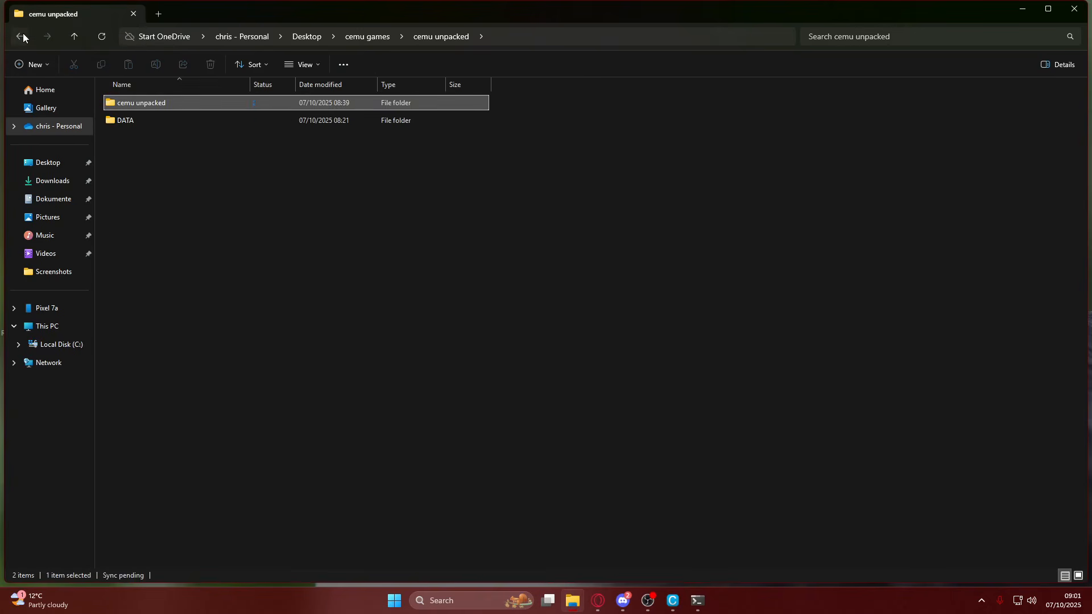
pyautogui.doubleClick(135, 107)
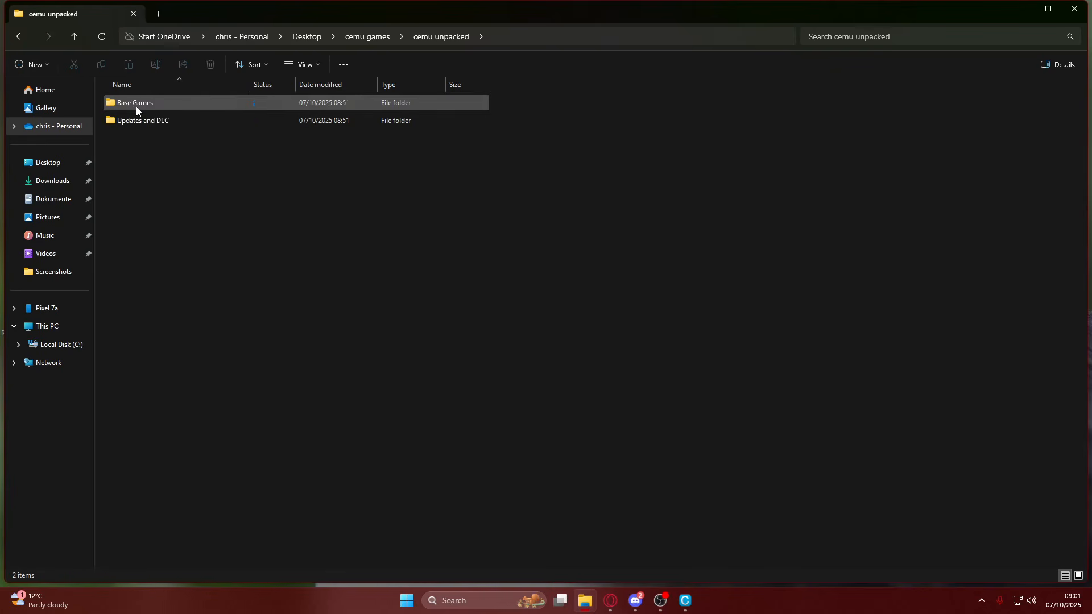
pyautogui.rightClick(136, 147)
pyautogui.moveTo(154, 233)
pyautogui.click(327, 237)
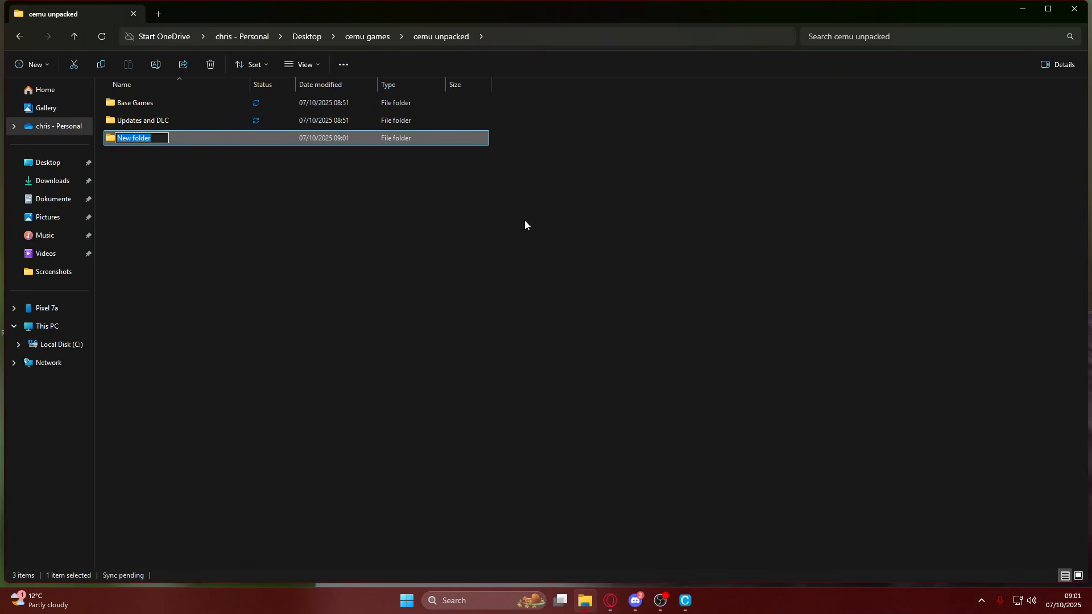
pyautogui.write('Breath of the wild')
pyautogui.press('Return')
# Move the Base Games and Updates and DLC folders into the Breath of the wild folder and close the file window.
pyautogui.click(145, 120)
pyautogui.moveTo(180, 105); pyautogui.dragTo(163, 145)
pyautogui.click(457, 157)
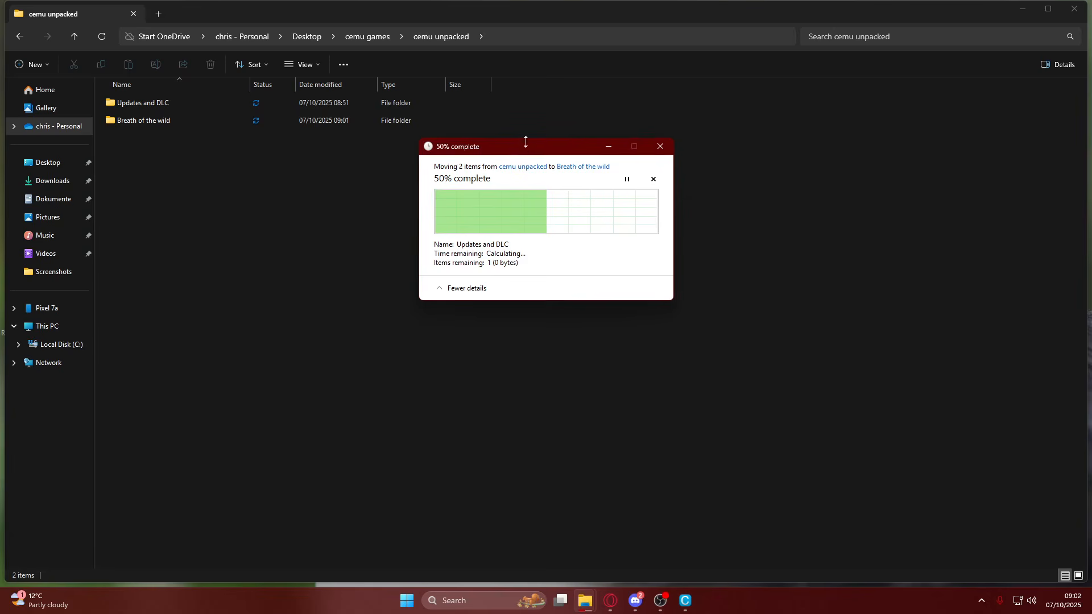
pyautogui.moveTo(522, 149); pyautogui.dragTo(475, 197)
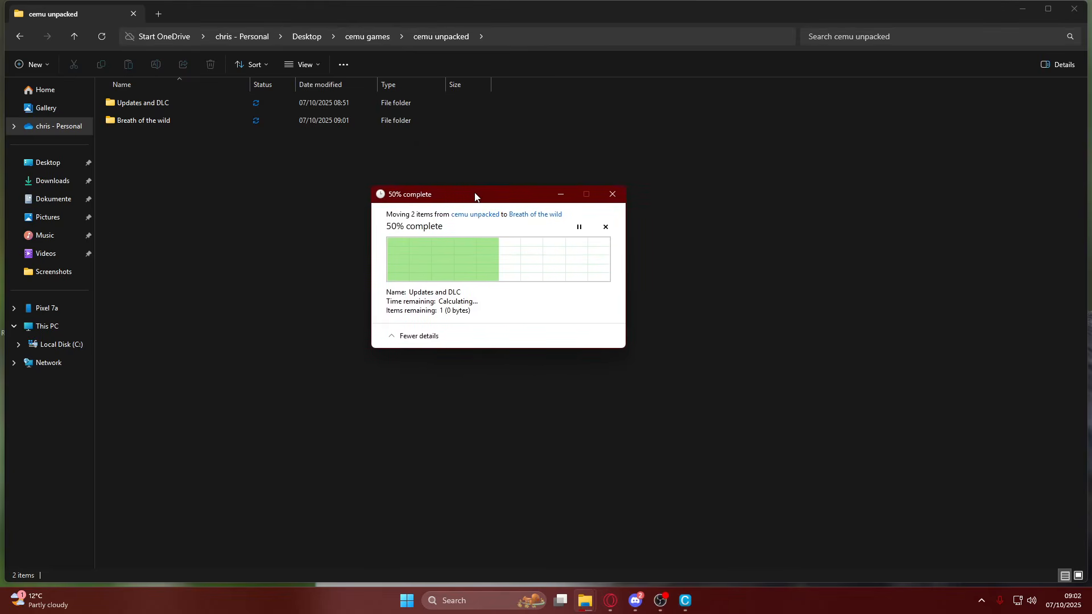
pyautogui.click(395, 337)
pyautogui.click(393, 267)
pyautogui.moveTo(443, 196); pyautogui.dragTo(446, 161)
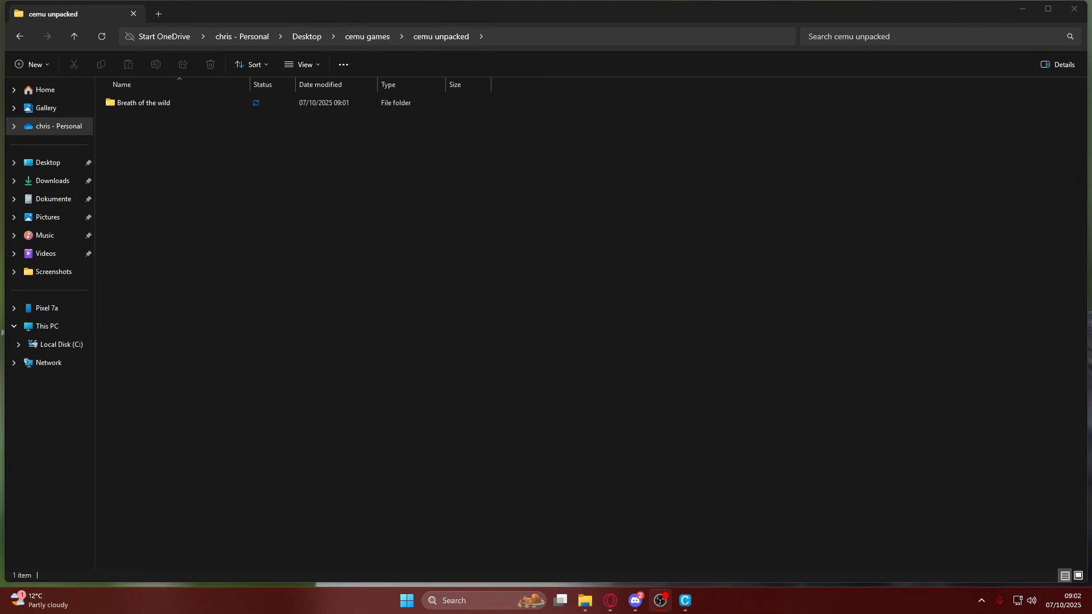
pyautogui.click(1074, 8)
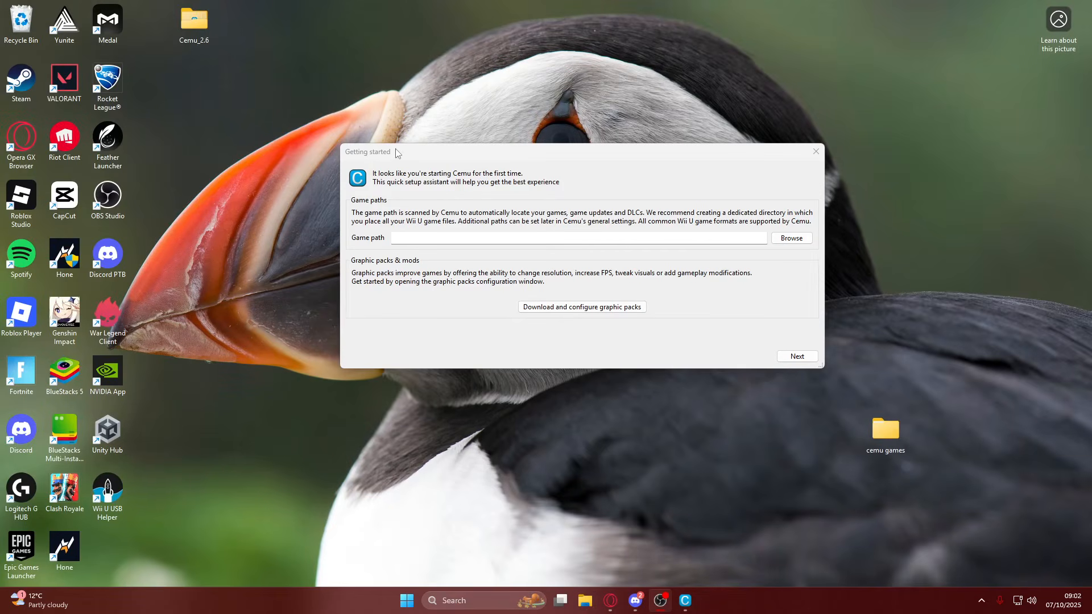
# Set Cemu's game path to the cemu unpacked folder inside the desktop cemu games folder.
pyautogui.moveTo(454, 153); pyautogui.dragTo(416, 163)
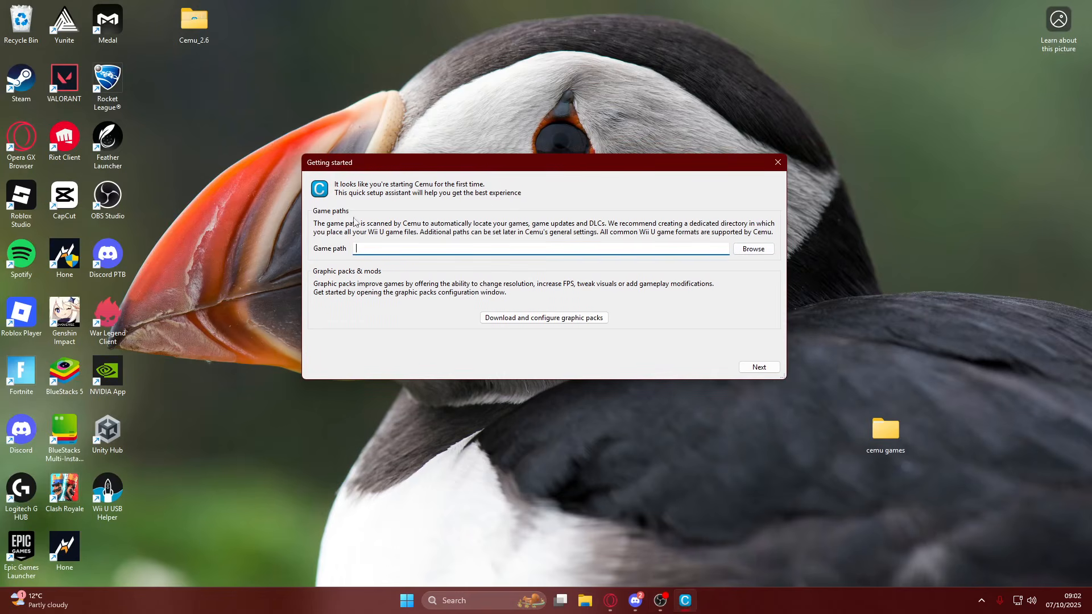
pyautogui.click(758, 254)
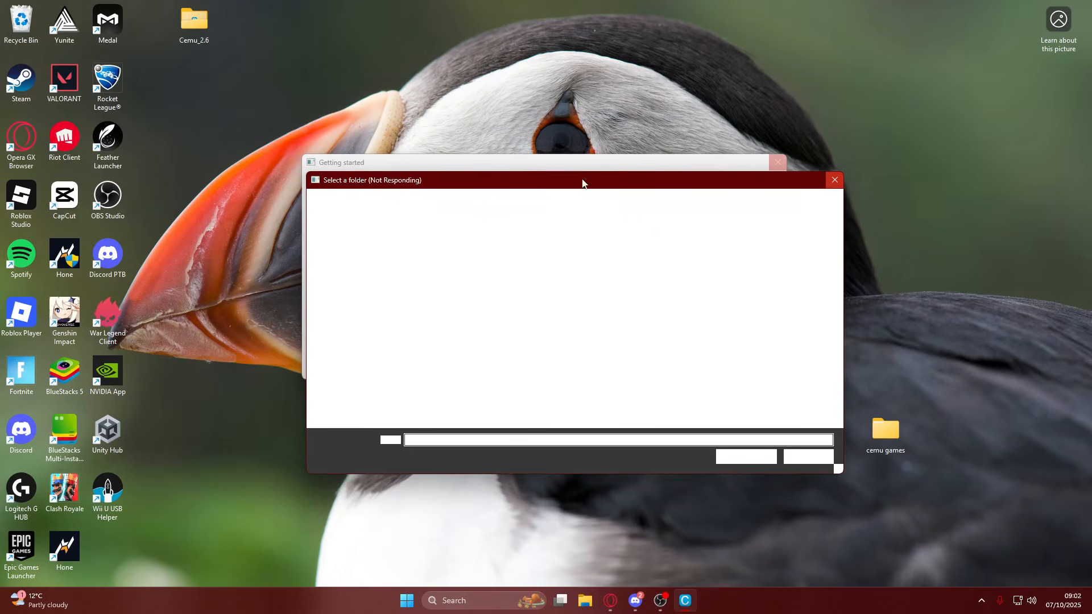
pyautogui.moveTo(418, 185); pyautogui.dragTo(401, 102)
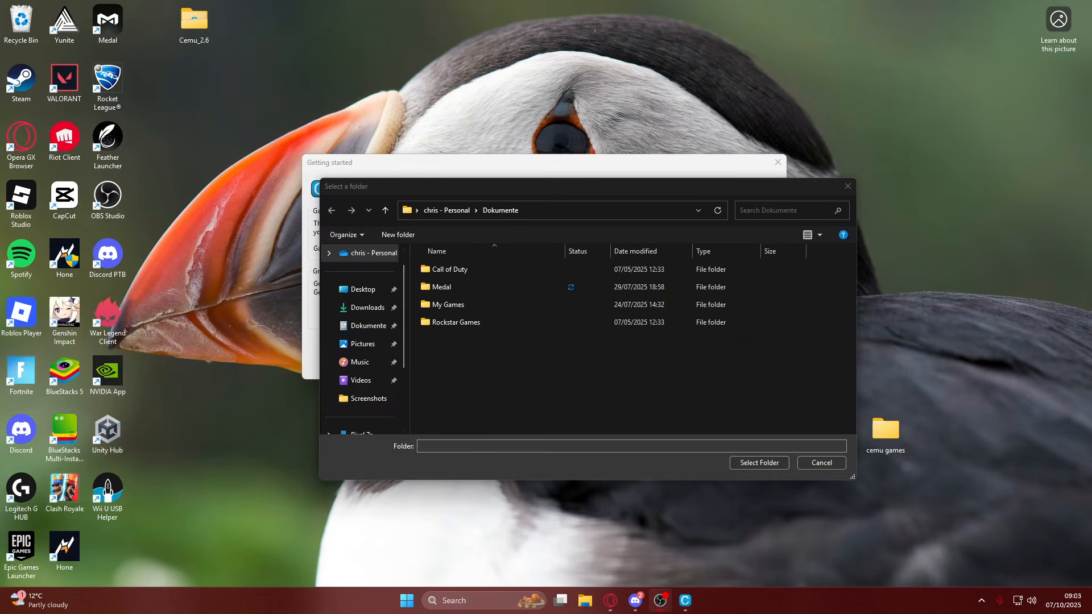
pyautogui.click(361, 293)
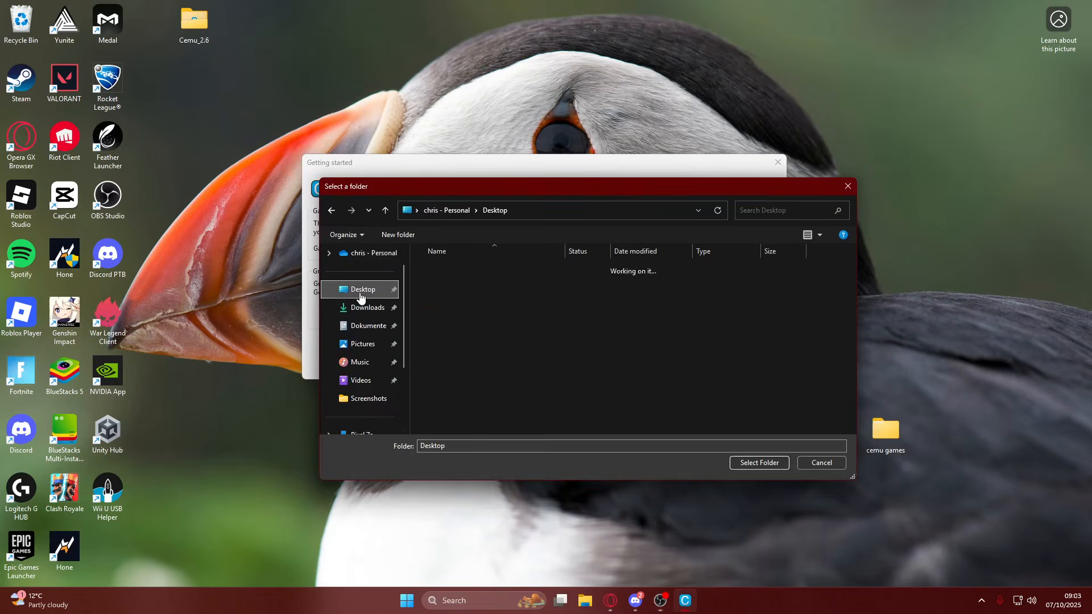
pyautogui.doubleClick(480, 271)
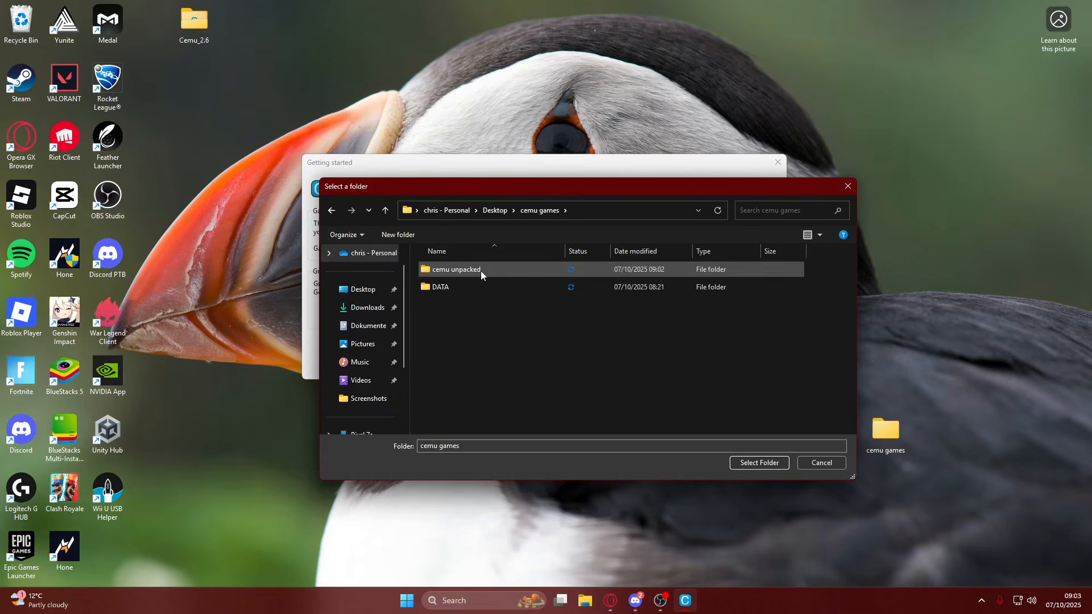
pyautogui.doubleClick(457, 269)
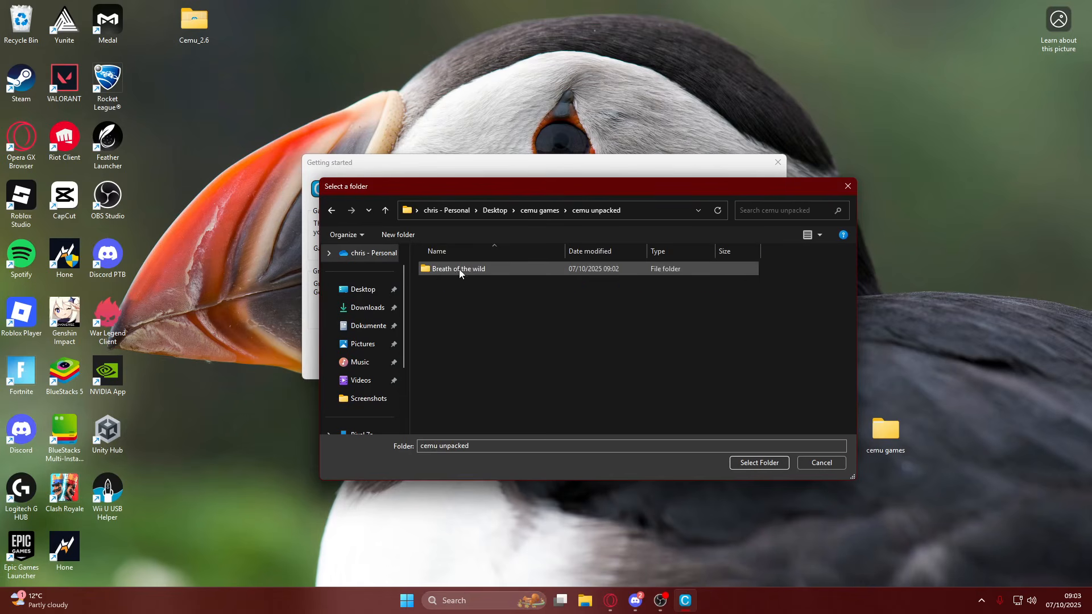
pyautogui.click(332, 212)
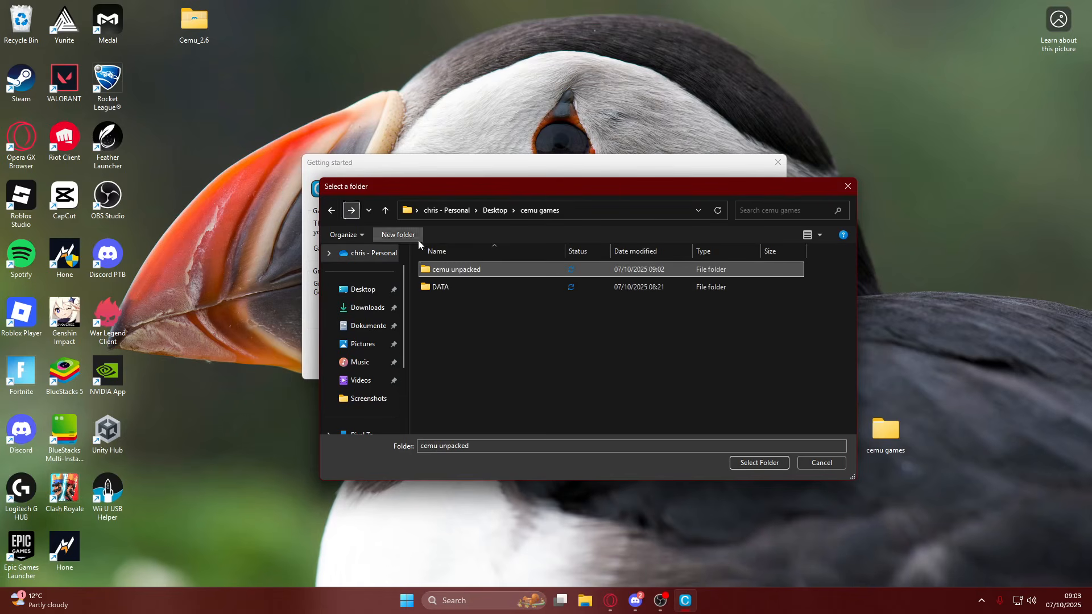
pyautogui.click(762, 461)
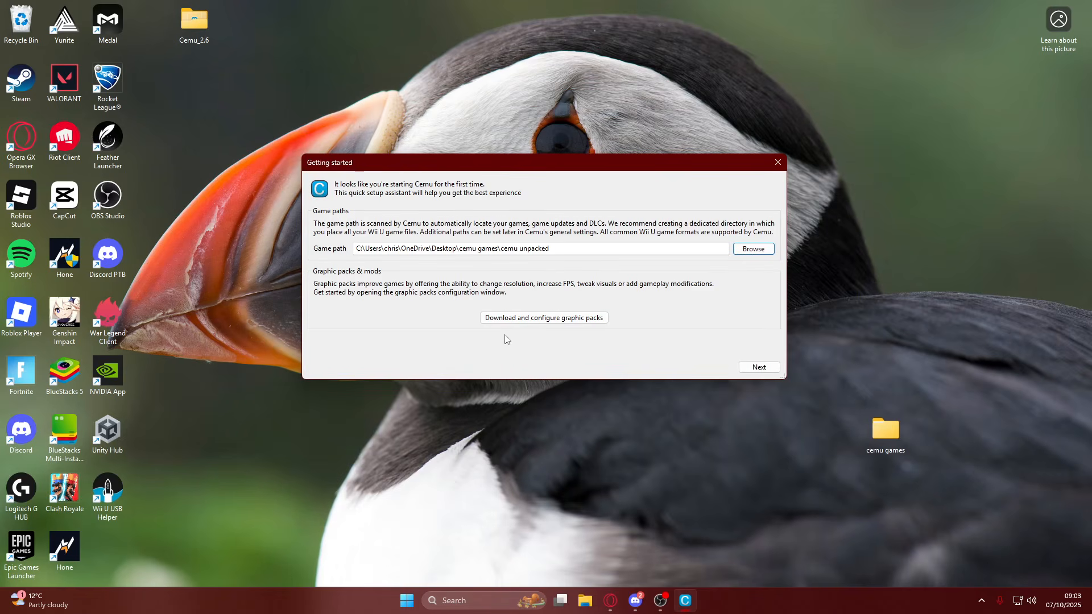
# Download the community graphic packs, look through the list of supported games and close it.
pyautogui.click(571, 319)
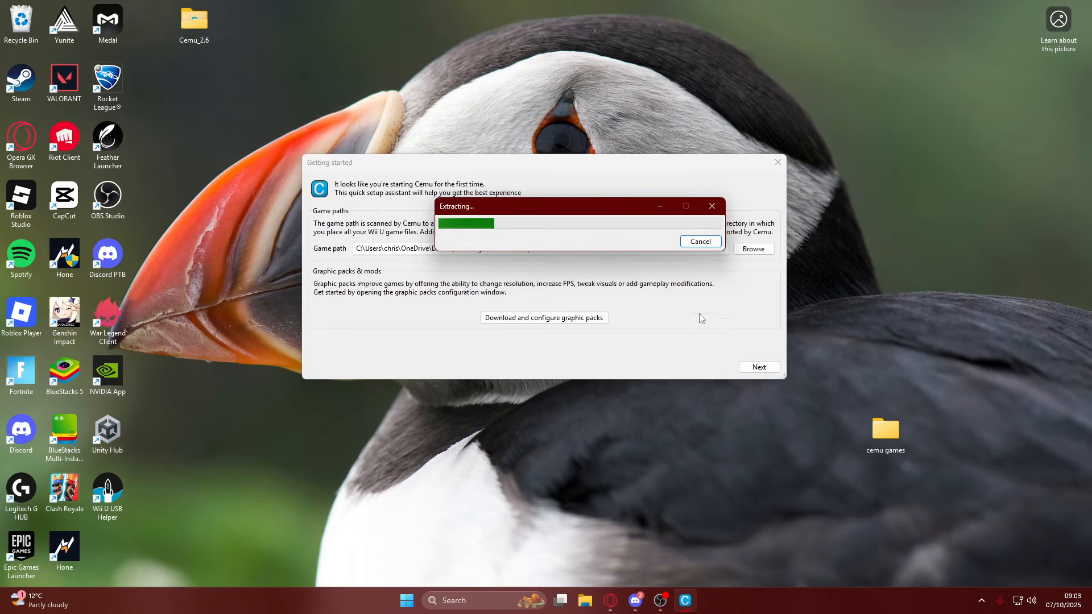
pyautogui.moveTo(580, 211); pyautogui.dragTo(540, 176)
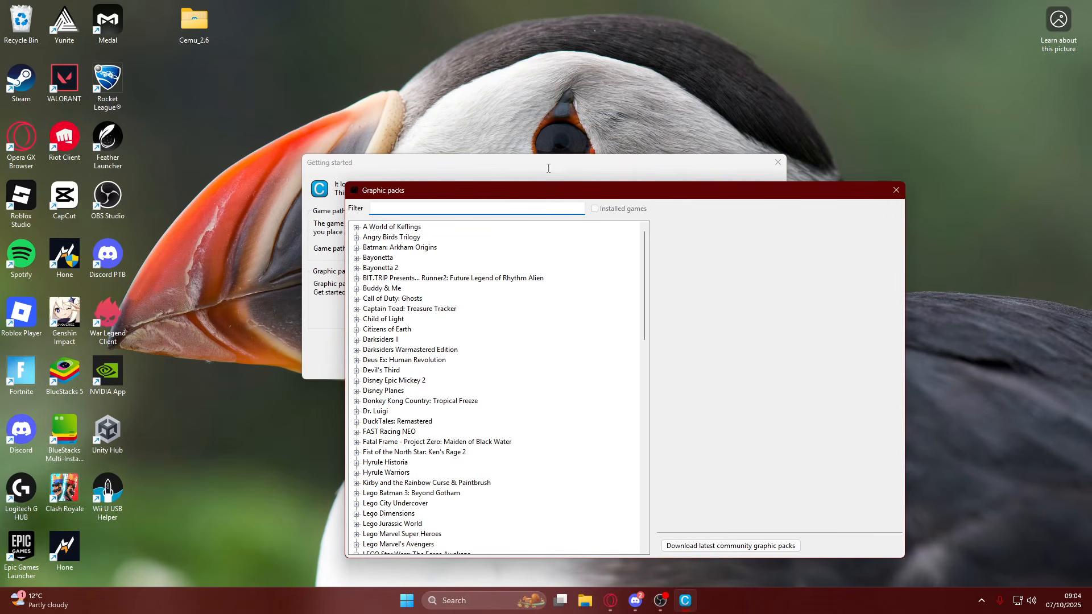
pyautogui.scroll(-20, 438, 407)
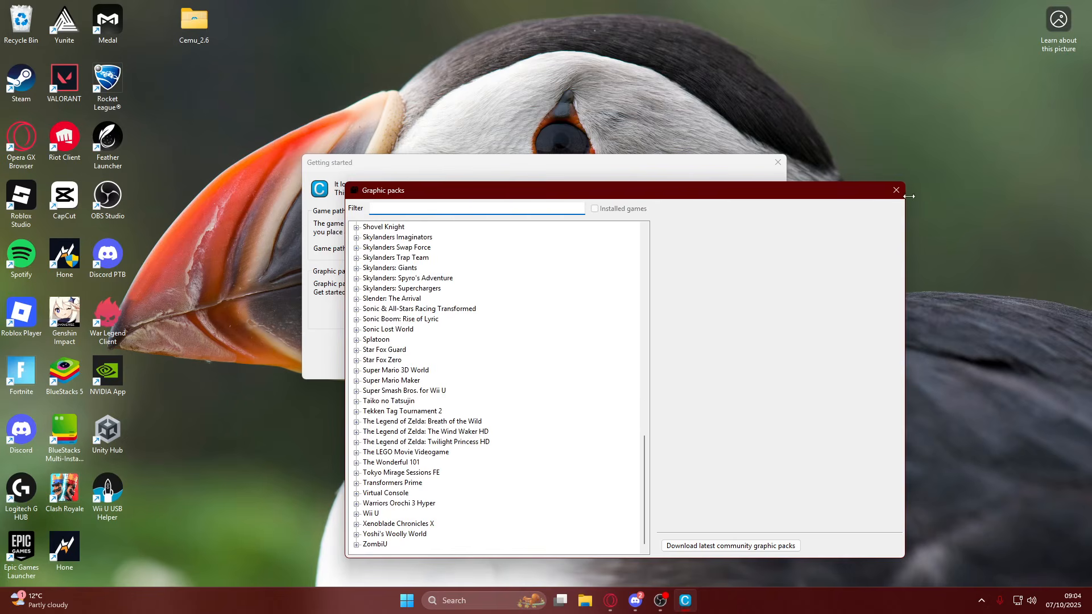
pyautogui.click(896, 190)
# Continue to Cemu's input settings and set Controller 1's emulated controller to Wii U Pro Controller.
pyautogui.click(759, 367)
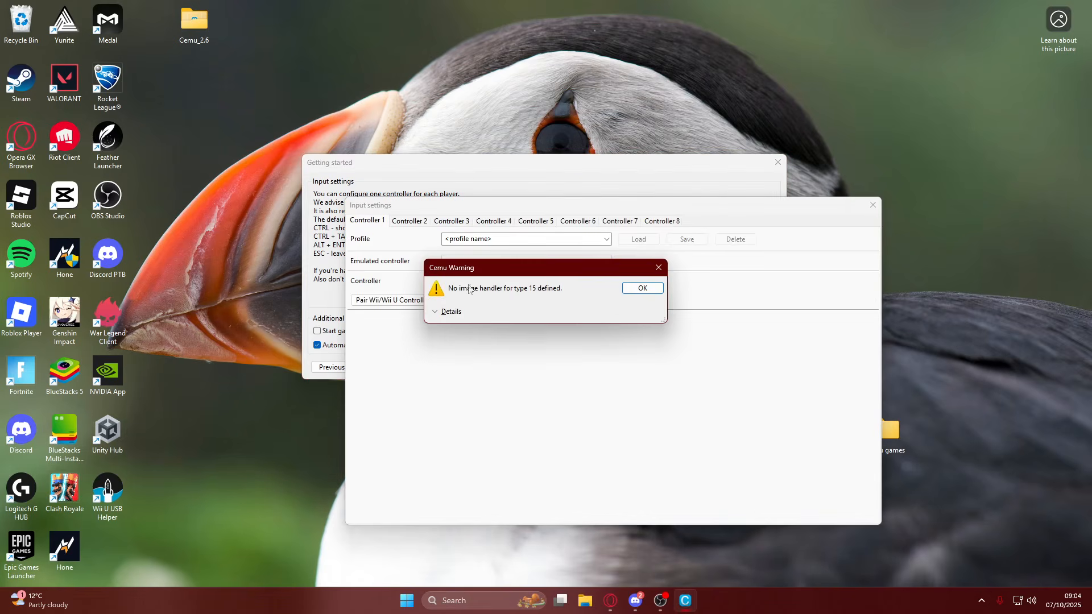
pyautogui.click(642, 288)
pyautogui.moveTo(517, 208); pyautogui.dragTo(510, 140)
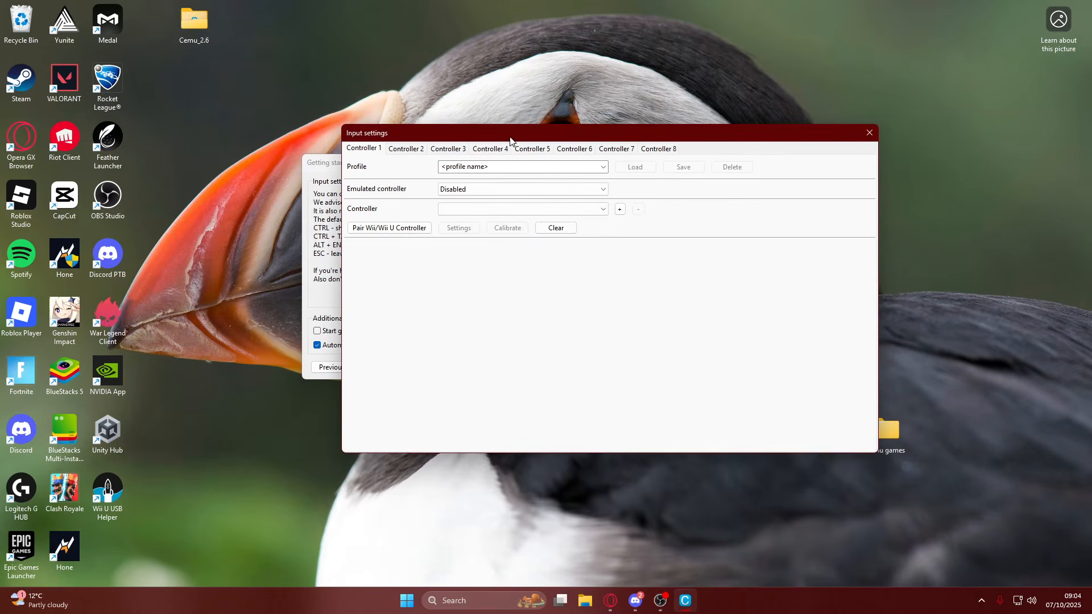
pyautogui.click(483, 193)
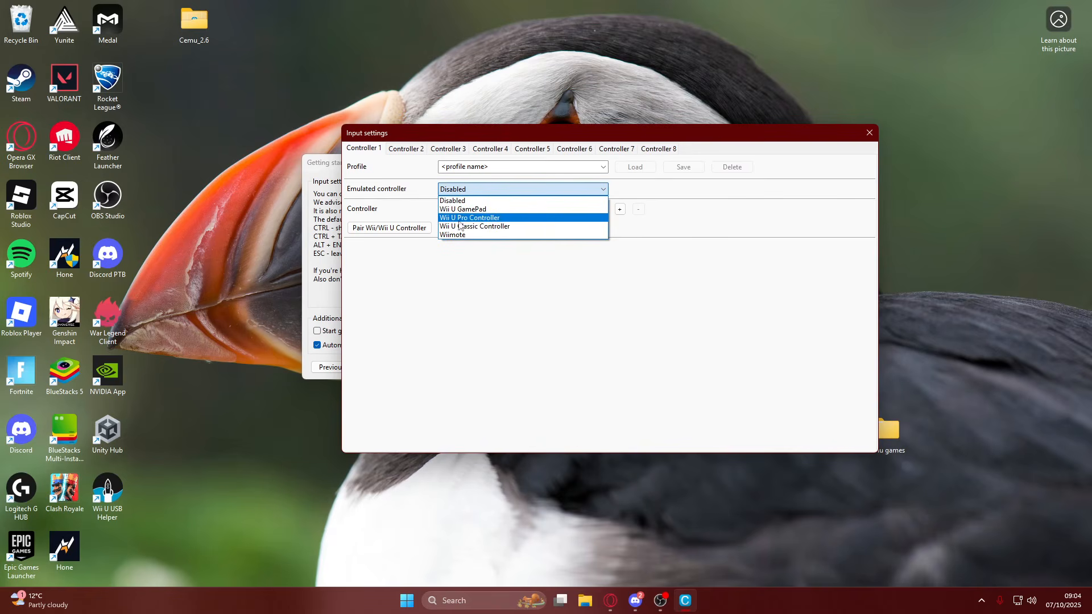
pyautogui.click(483, 219)
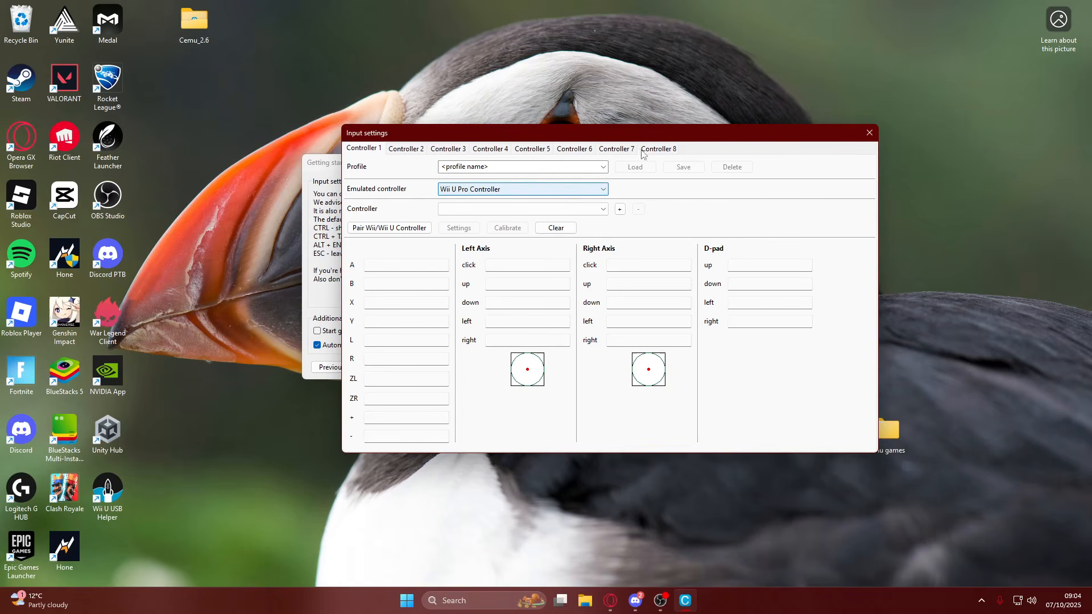
# Switch to the Windows Bluetooth settings, pair the Pro Controller as a new Bluetooth device and check the device list.
pyautogui.click(407, 600)
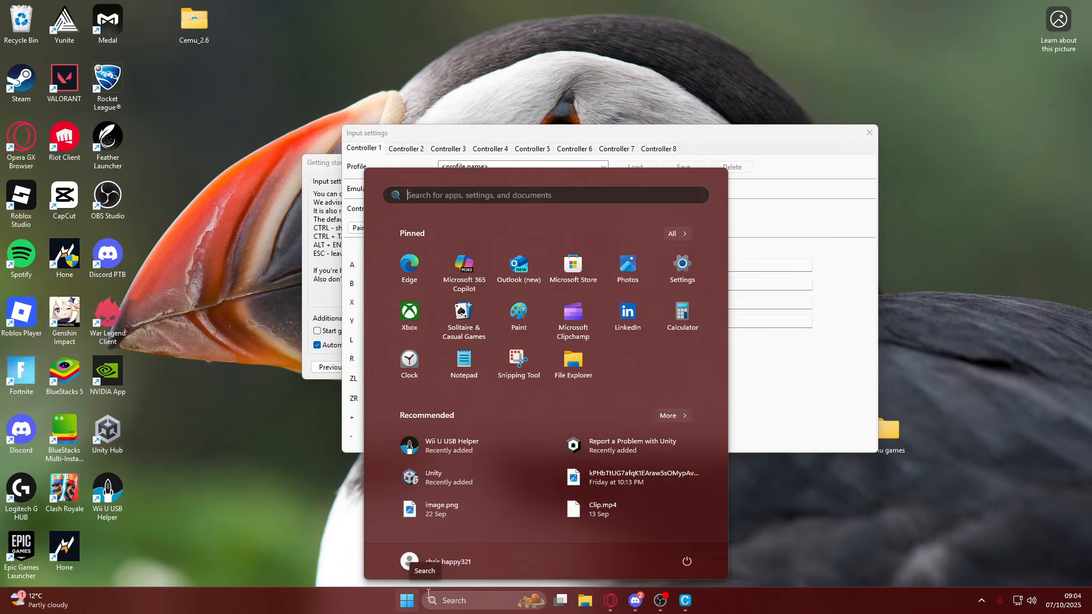
pyautogui.write('blue')
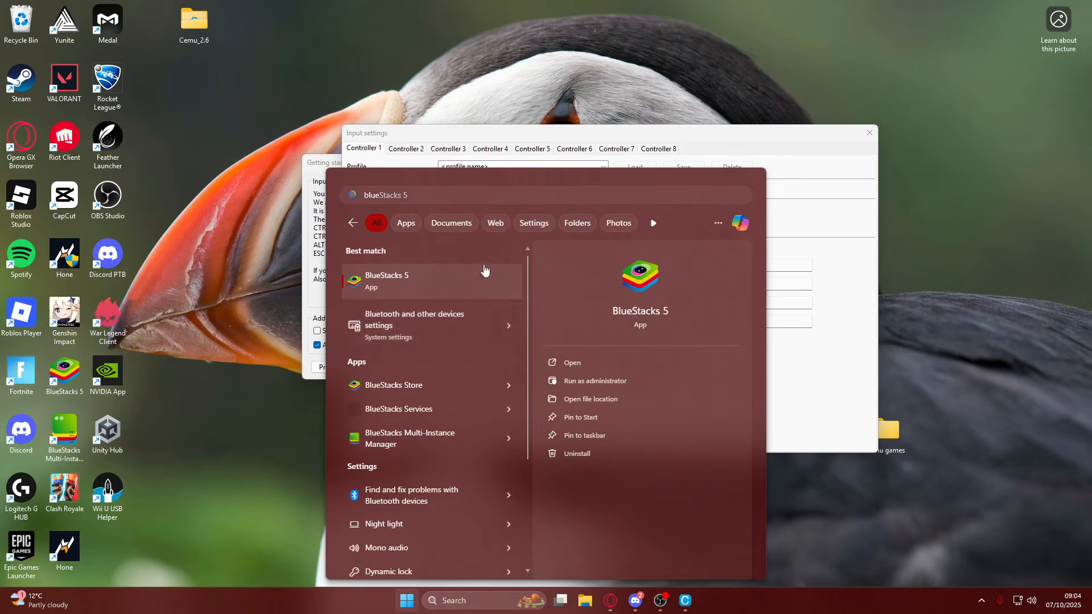
pyautogui.click(427, 337)
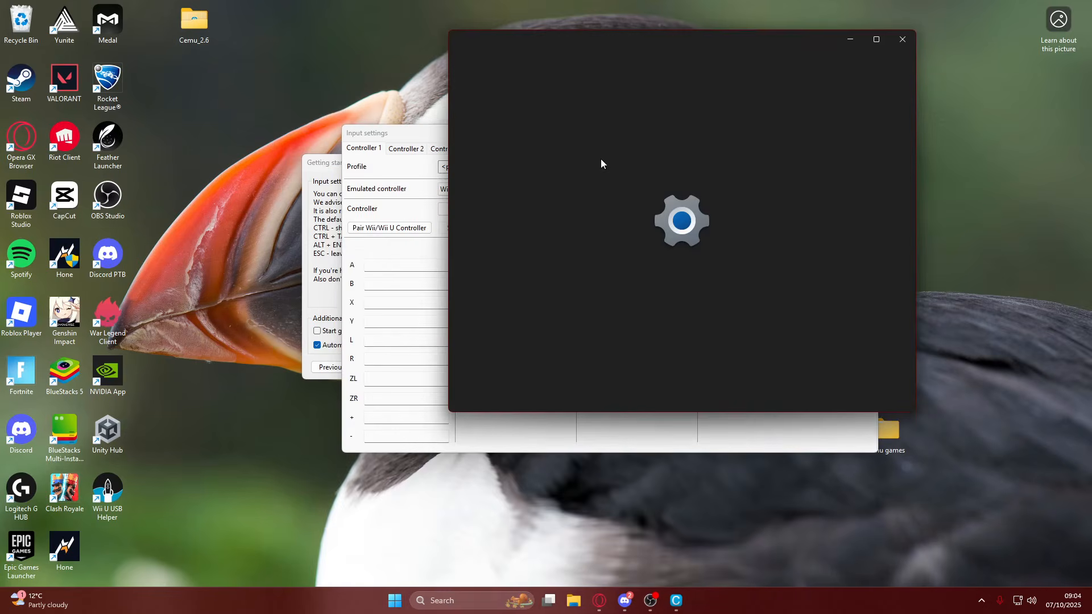
pyautogui.moveTo(620, 42); pyautogui.dragTo(410, 105)
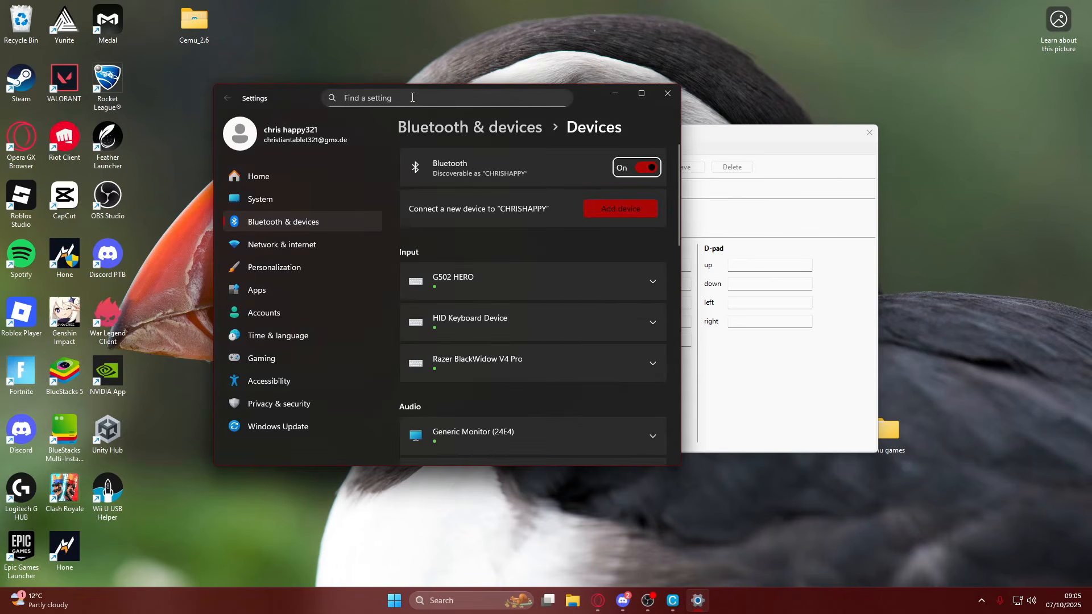
pyautogui.click(620, 209)
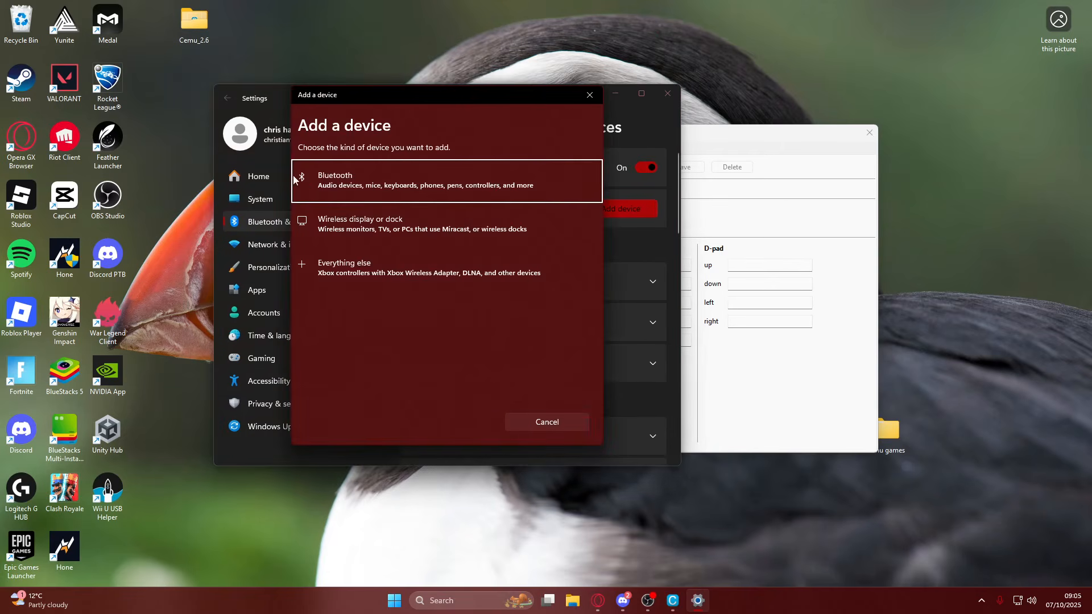
pyautogui.click(379, 182)
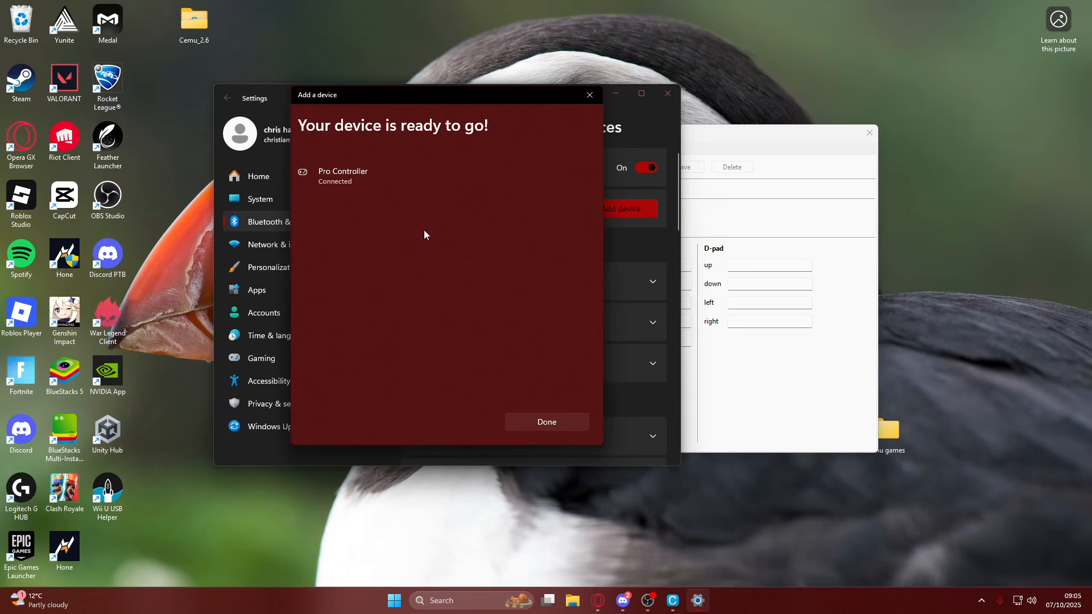
pyautogui.click(546, 423)
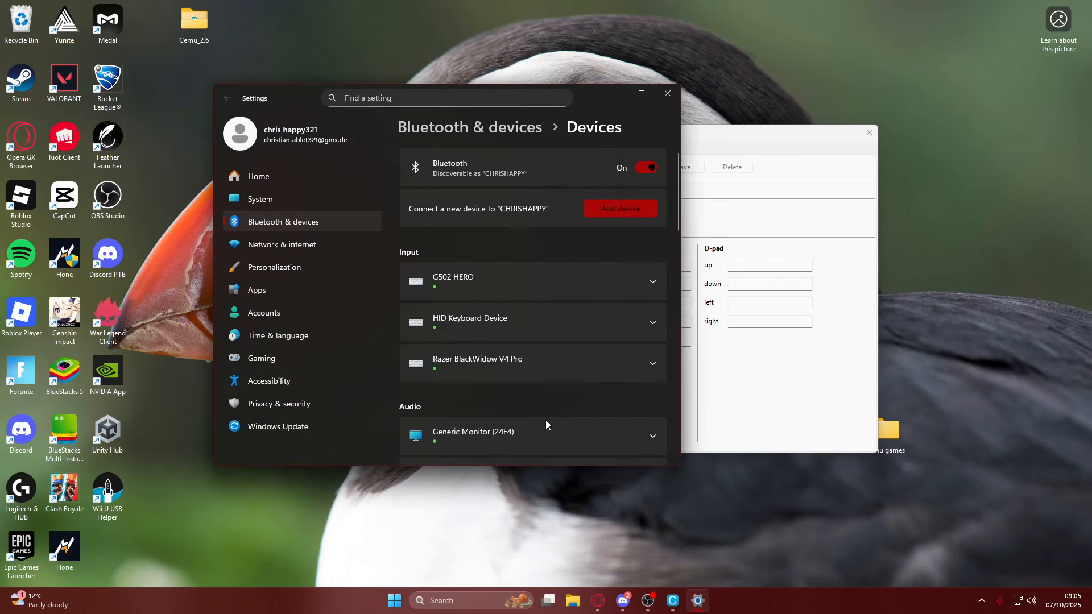
pyautogui.scroll(-1, 508, 329)
pyautogui.scroll(2, 559, 323)
pyautogui.scroll(-3, 483, 299)
# Return to Cemu and try to add the paired controller to Controller 1 through DirectInput and XInput.
pyautogui.click(773, 404)
pyautogui.click(512, 210)
pyautogui.click(576, 223)
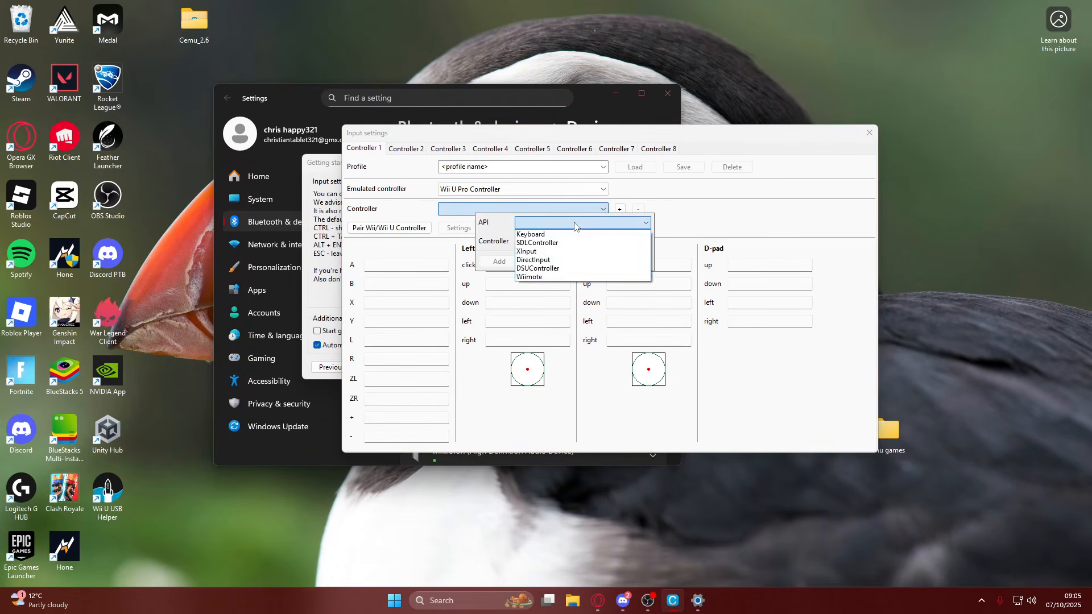
pyautogui.click(537, 259)
pyautogui.click(537, 222)
pyautogui.click(528, 251)
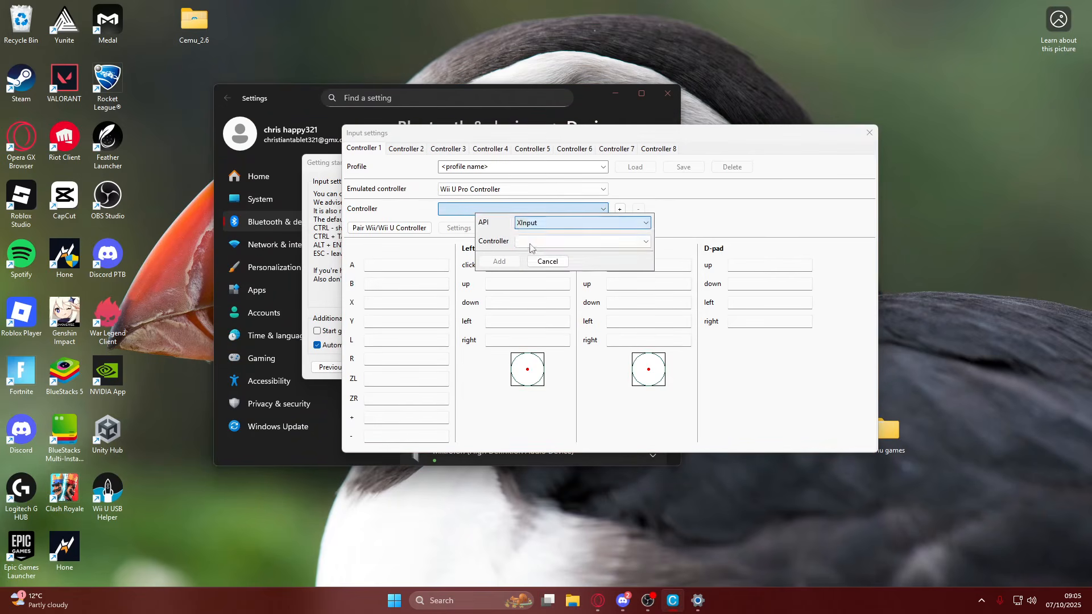
pyautogui.click(535, 242)
pyautogui.click(534, 242)
pyautogui.click(548, 261)
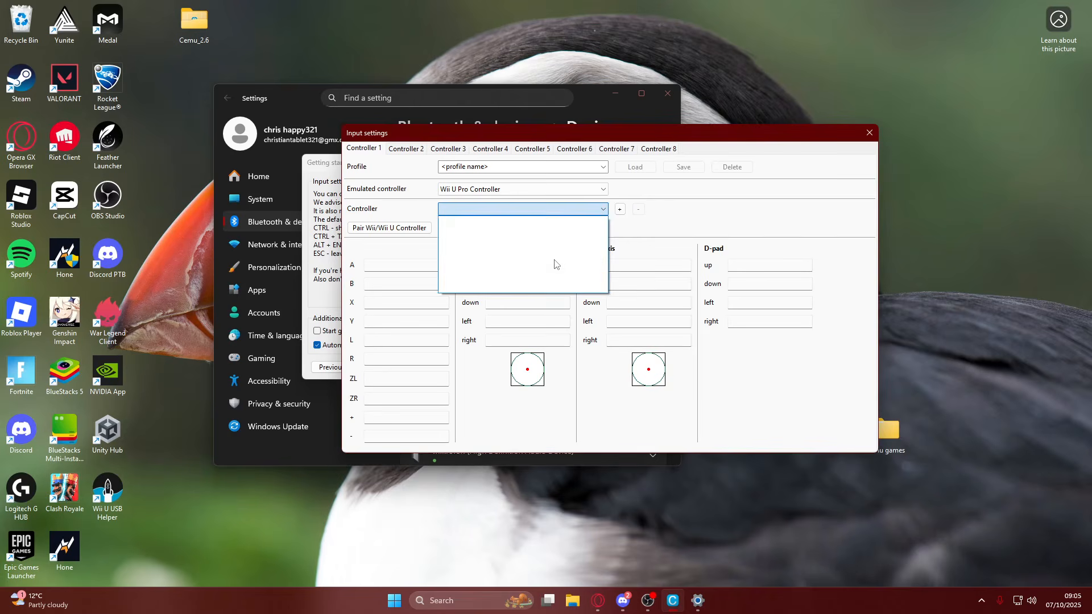
# Switch to the Windows Bluetooth settings and remove the Pro Controller from the paired devices.
pyautogui.click(698, 601)
pyautogui.scroll(3, 530, 322)
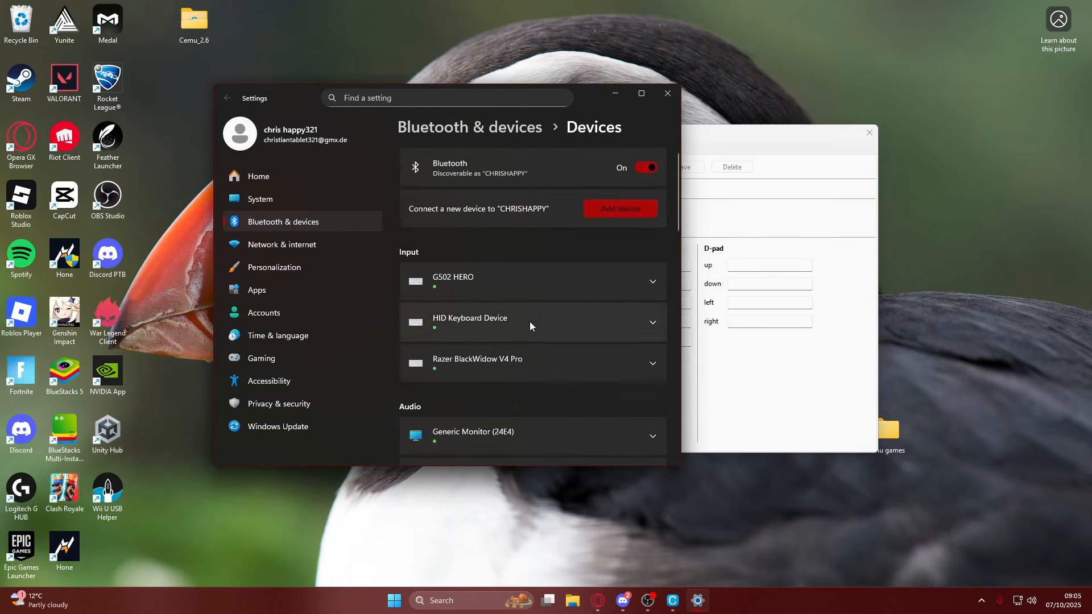
pyautogui.scroll(-11, 530, 322)
pyautogui.scroll(5, 530, 322)
pyautogui.scroll(-3, 530, 322)
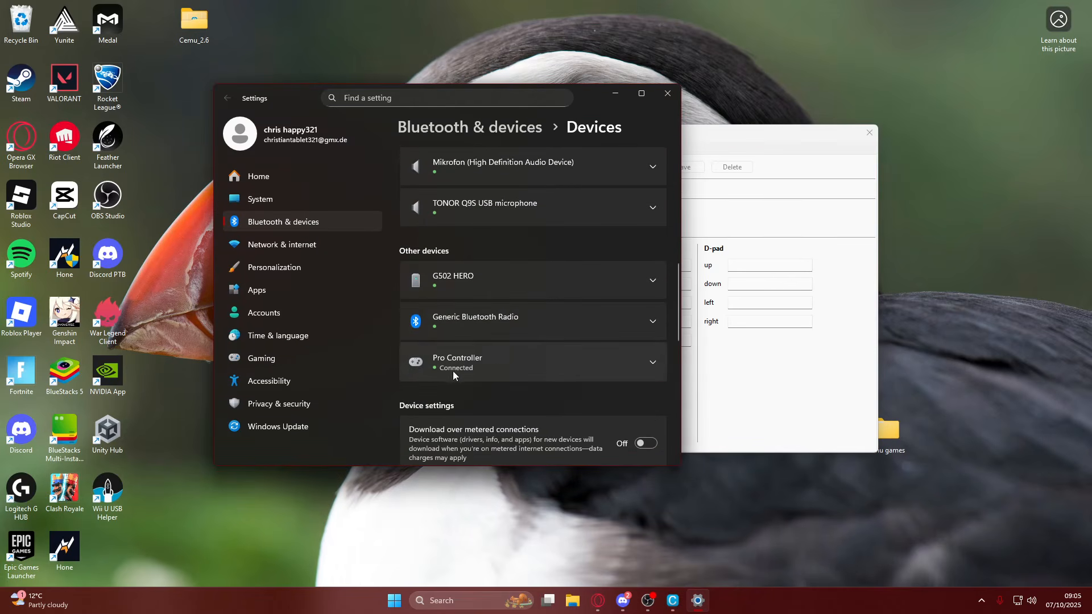
pyautogui.click(651, 366)
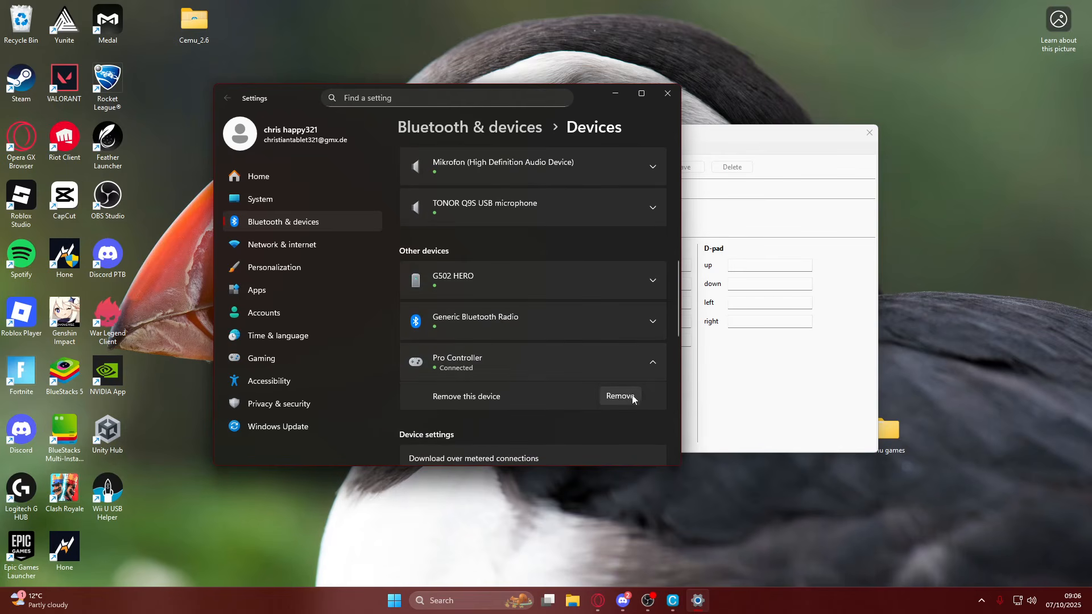
pyautogui.click(614, 398)
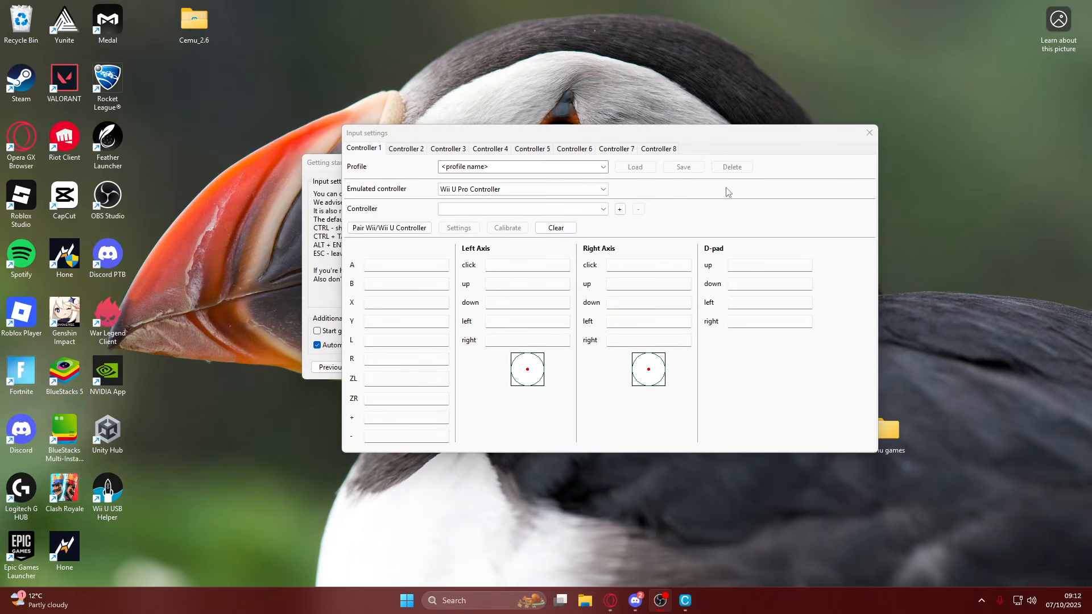
# Return to Cemu and add the Keyboard as Controller 1's input device through the Keyboard API.
pyautogui.click(465, 211)
pyautogui.click(572, 220)
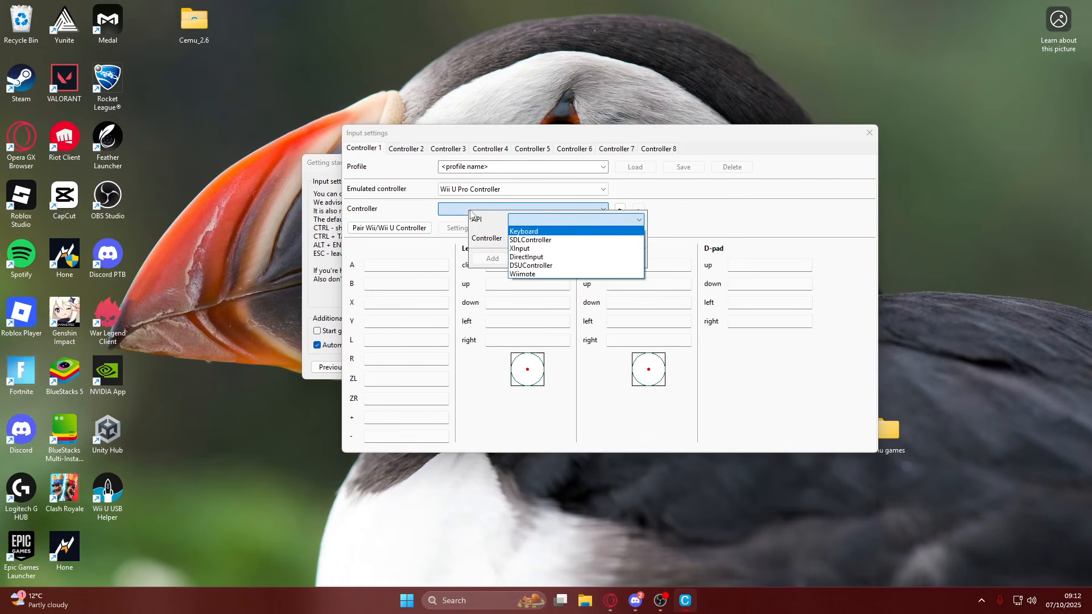
pyautogui.click(521, 231)
pyautogui.click(537, 238)
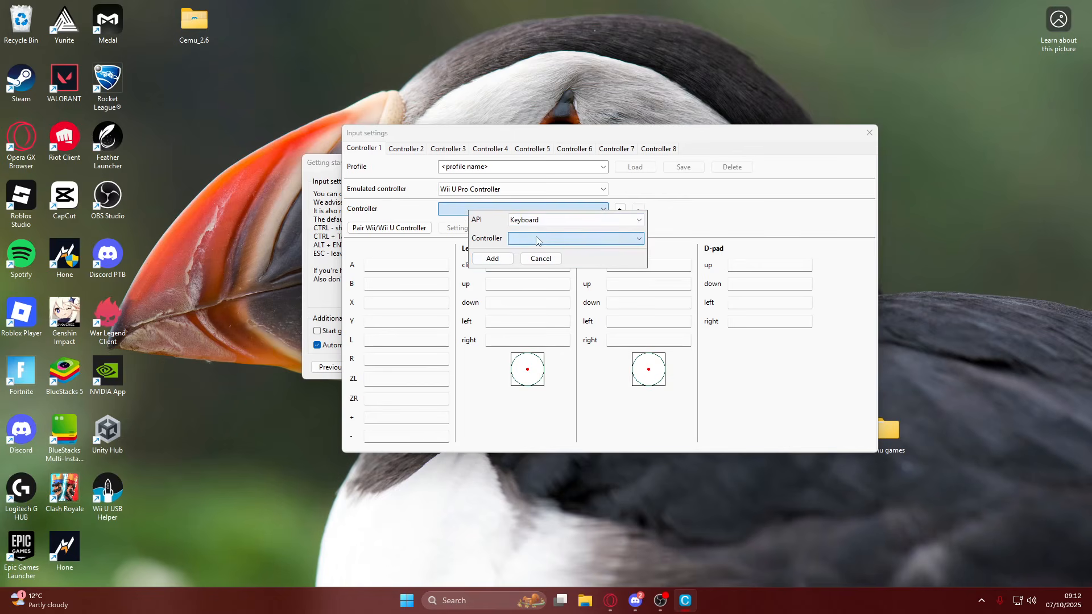
pyautogui.click(537, 247)
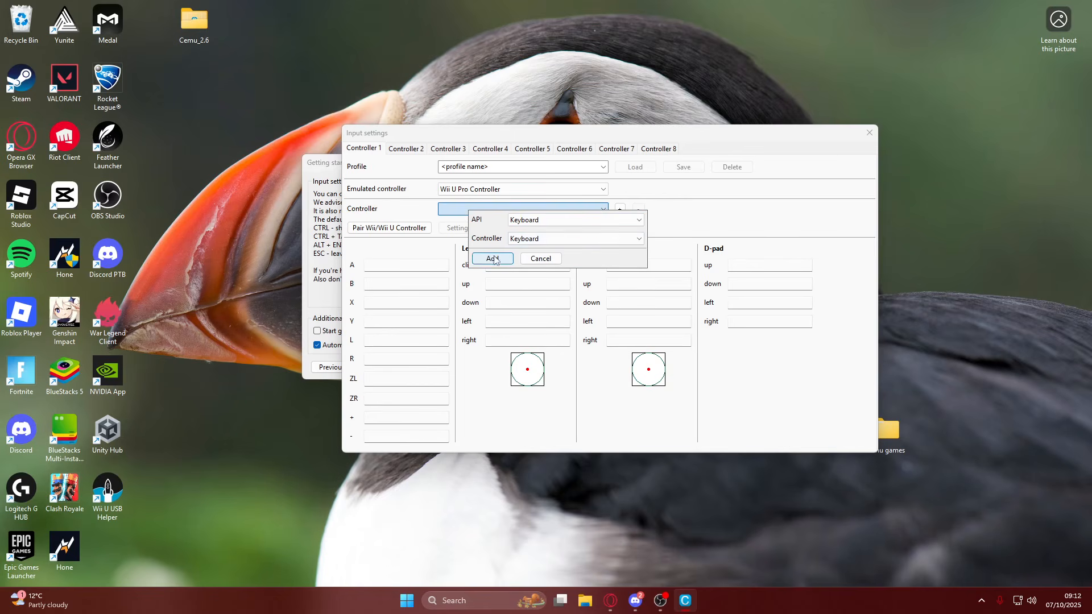
pyautogui.click(491, 259)
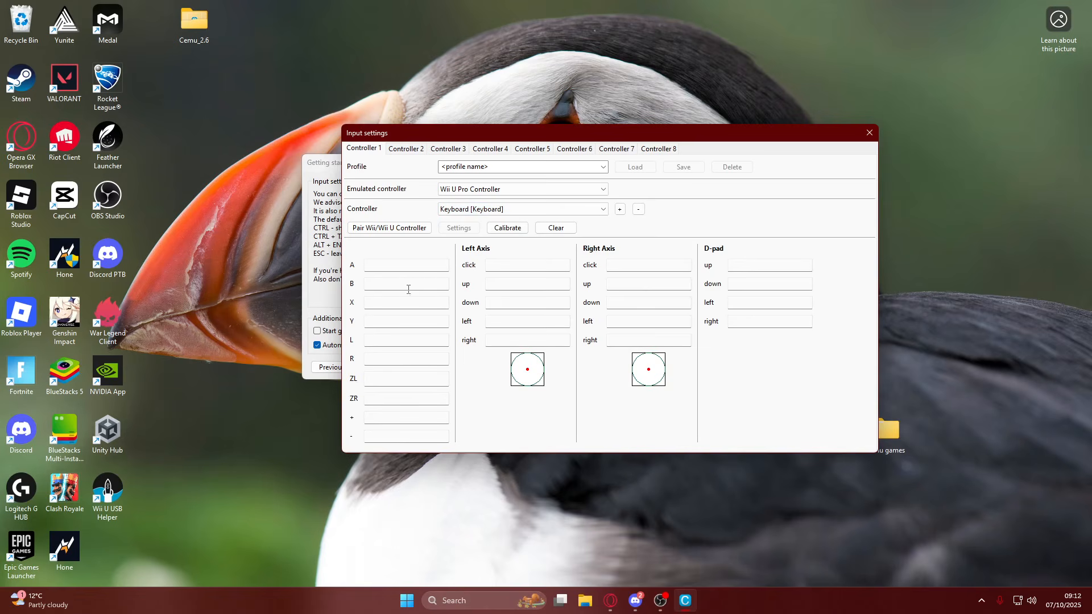
# Map the left axis up, down, left and right to W, S, A and D.
pyautogui.click(503, 268)
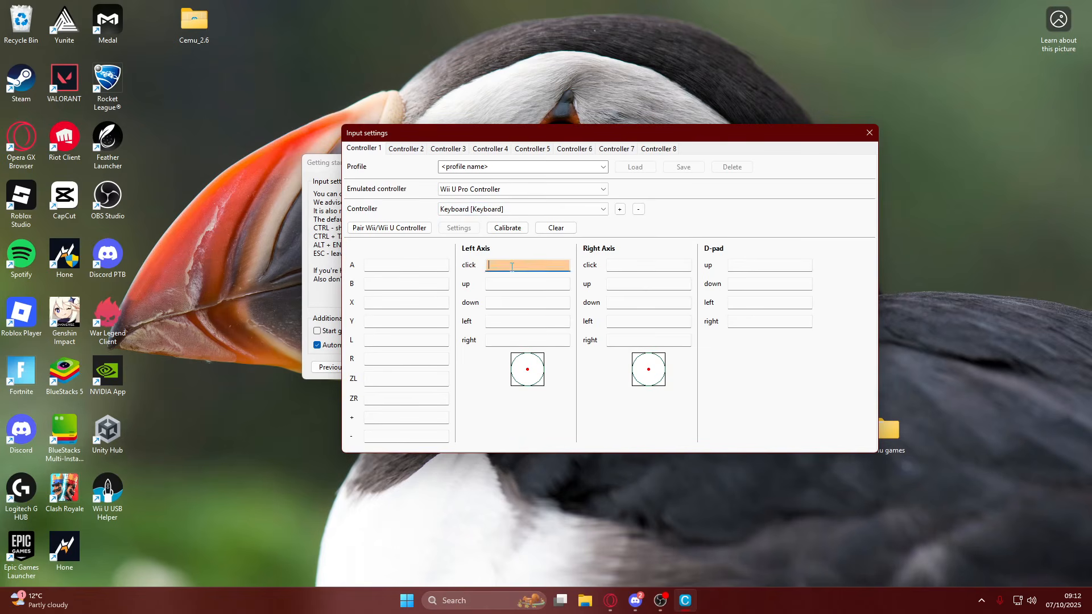
pyautogui.click(503, 284)
pyautogui.press('w')
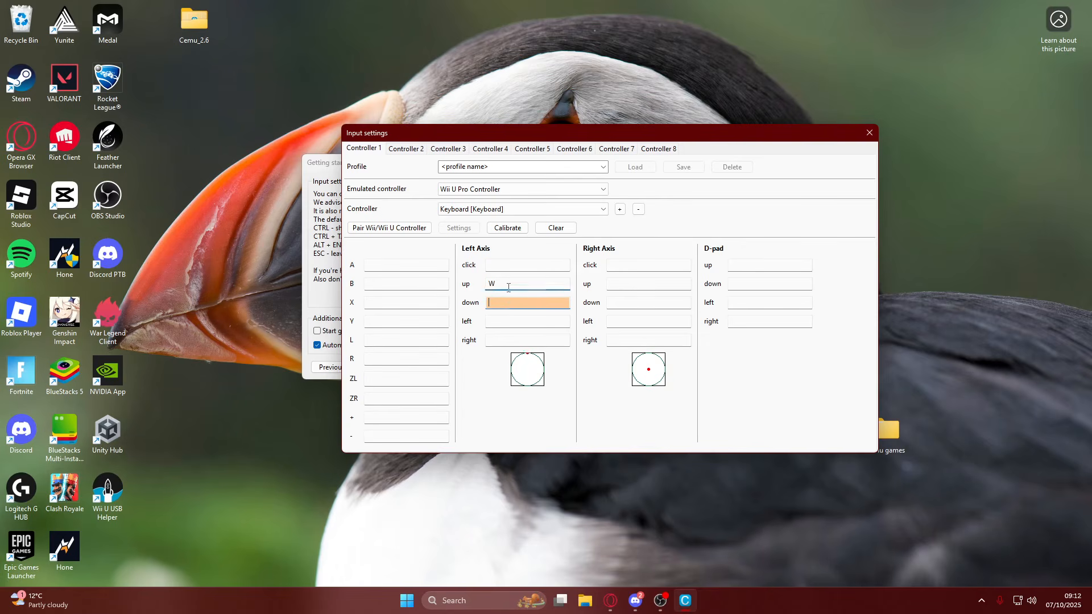
pyautogui.press('s')
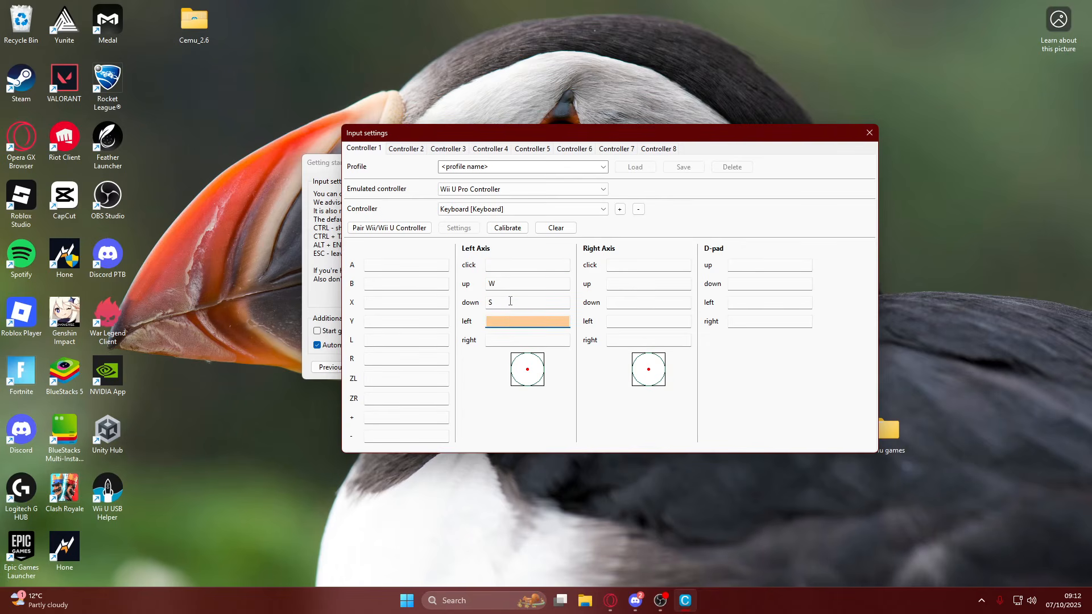
pyautogui.press('a')
pyautogui.press('d')
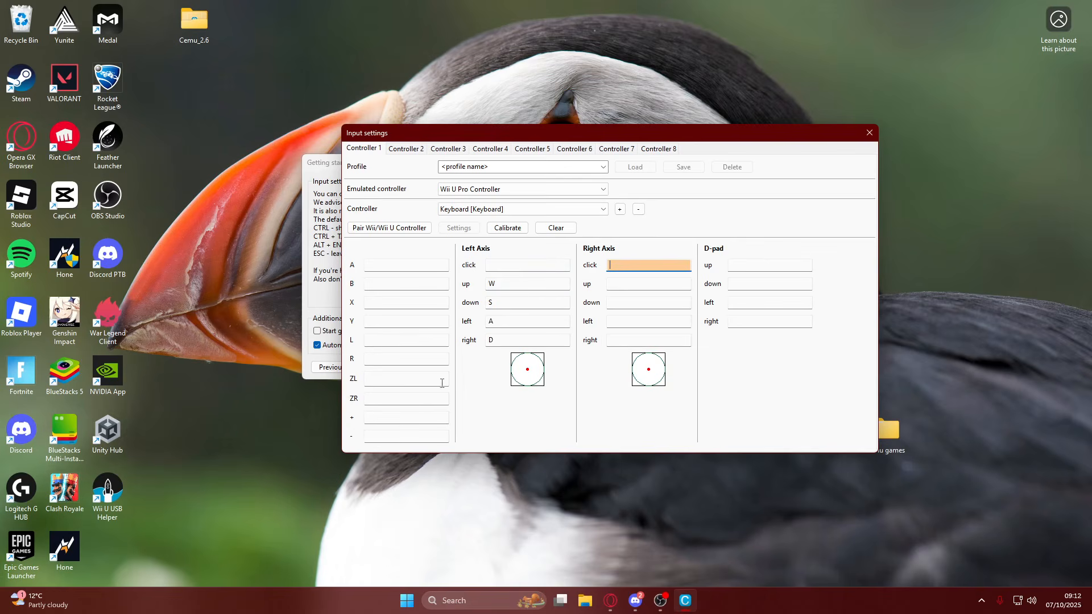
# Map the right axis up, down, left and right to the matching arrow keys.
pyautogui.click(630, 284)
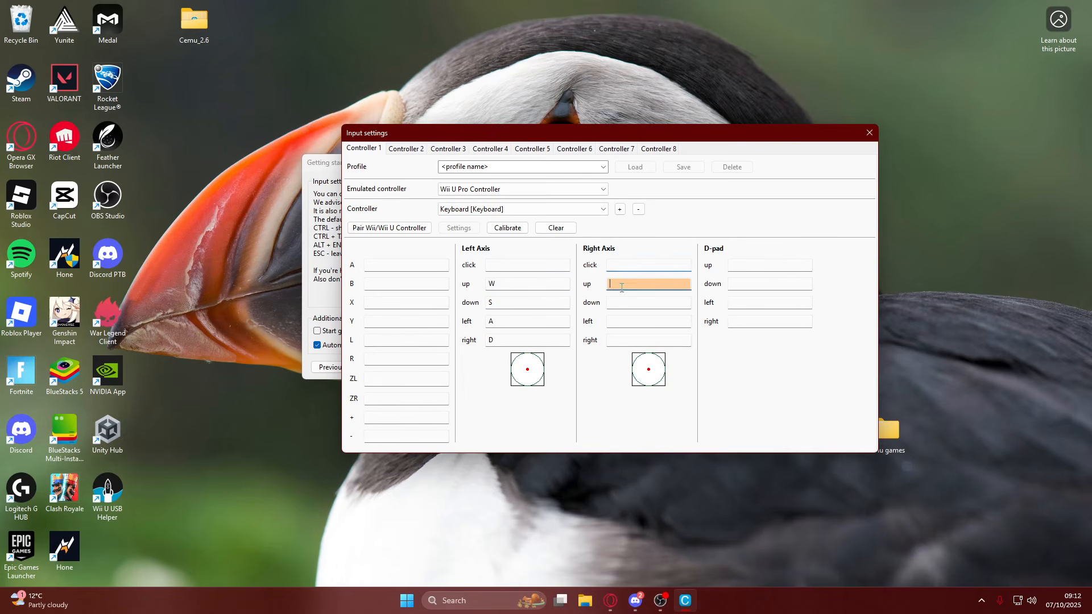
pyautogui.press('Right')
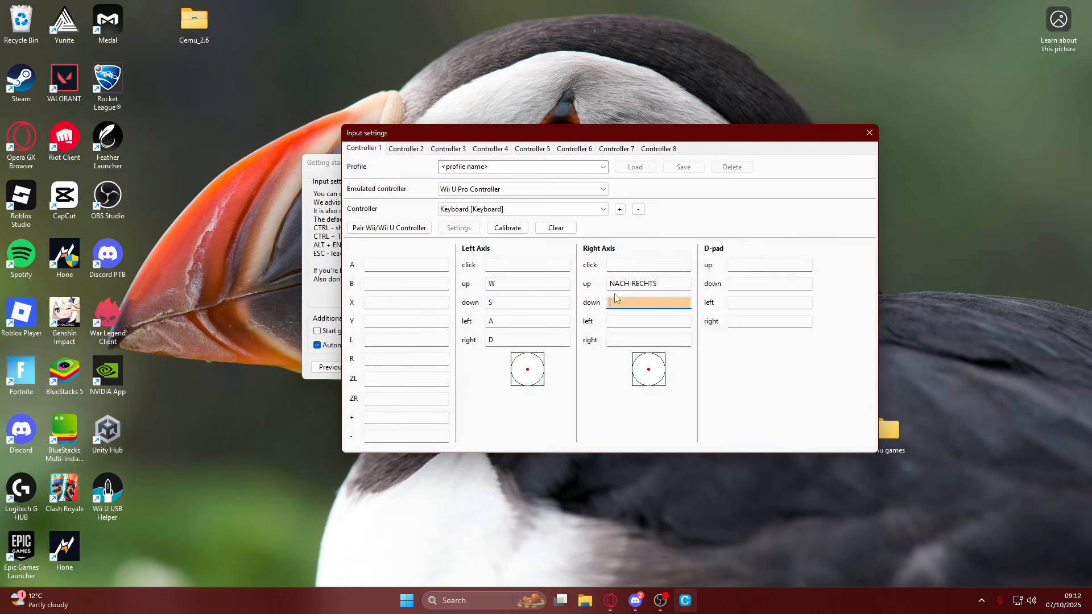
pyautogui.click(644, 285)
pyautogui.press('Up')
pyautogui.press('Down')
pyautogui.press('Left')
pyautogui.press('Right')
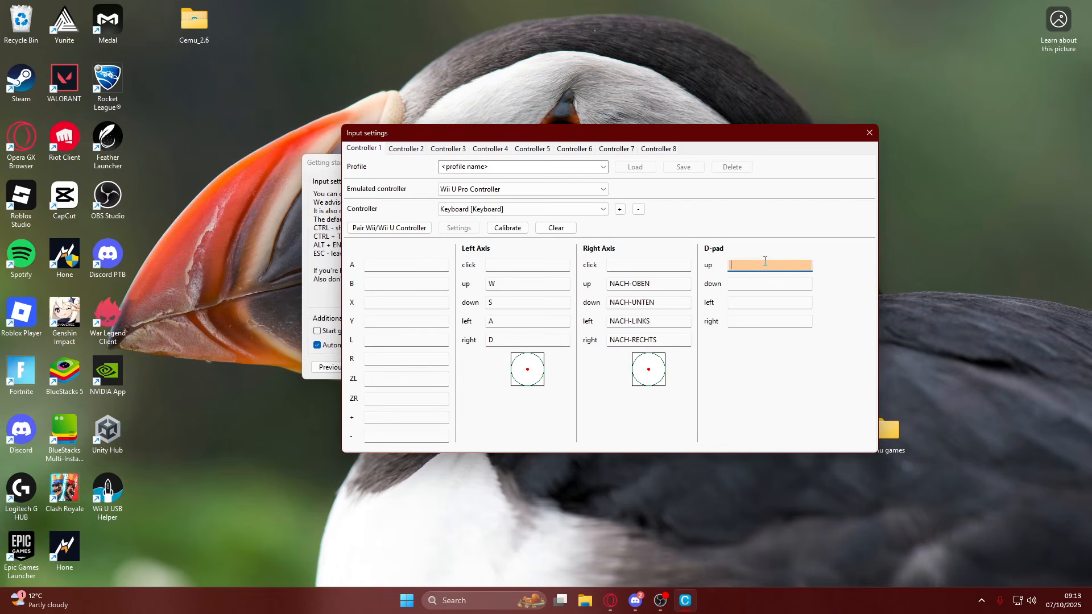
# Map the D-pad up, down, left and right to numpad 8, 2, 4 and 6.
pyautogui.press('KP_8')
pyautogui.press('KP_6')
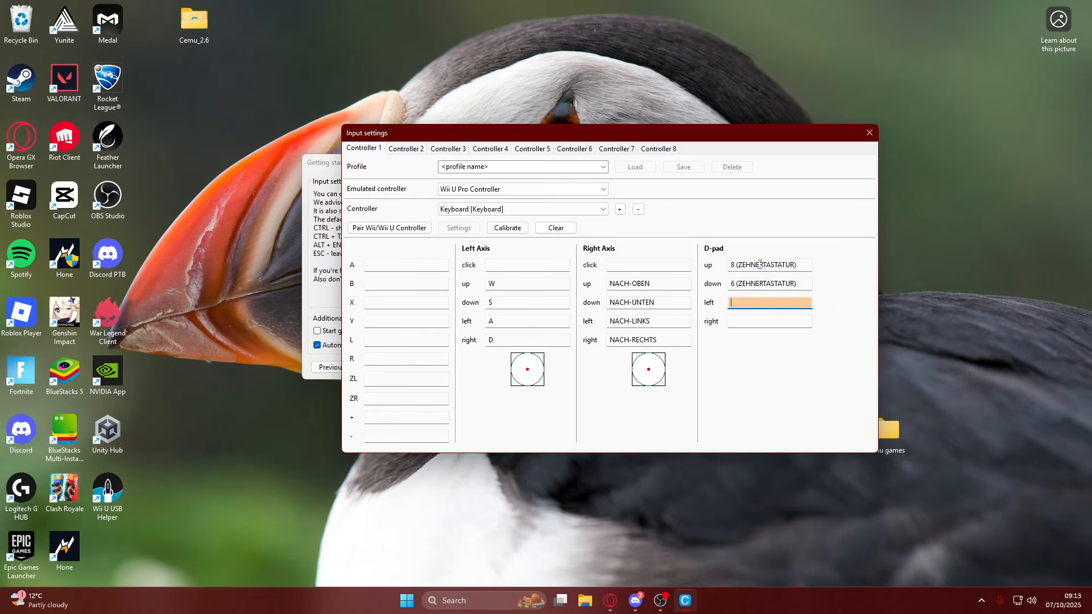
pyautogui.click(765, 280)
pyautogui.press('KP_2')
pyautogui.press('KP_4')
pyautogui.press('KP_6')
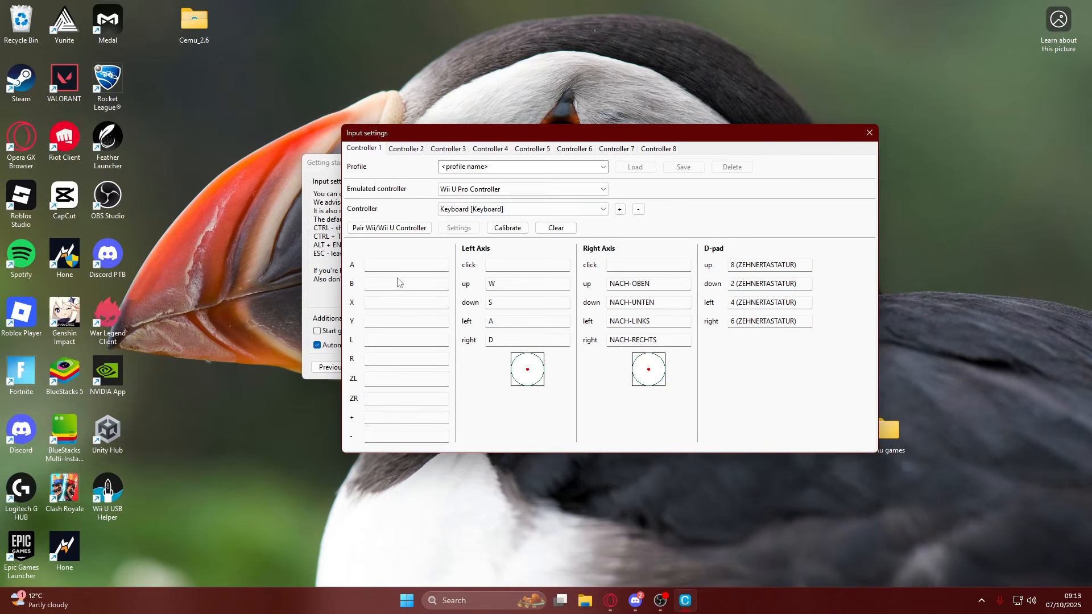
# Map the B button to the space bar and the A button to Z.
pyautogui.click(415, 264)
pyautogui.click(398, 287)
pyautogui.press('space')
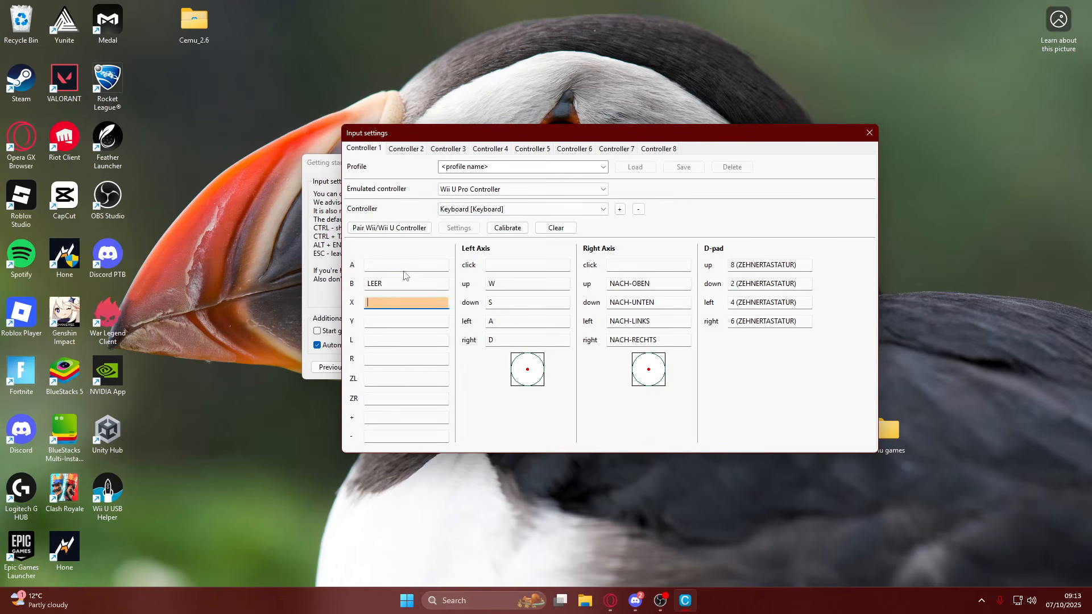
pyautogui.click(409, 266)
pyautogui.press('z')
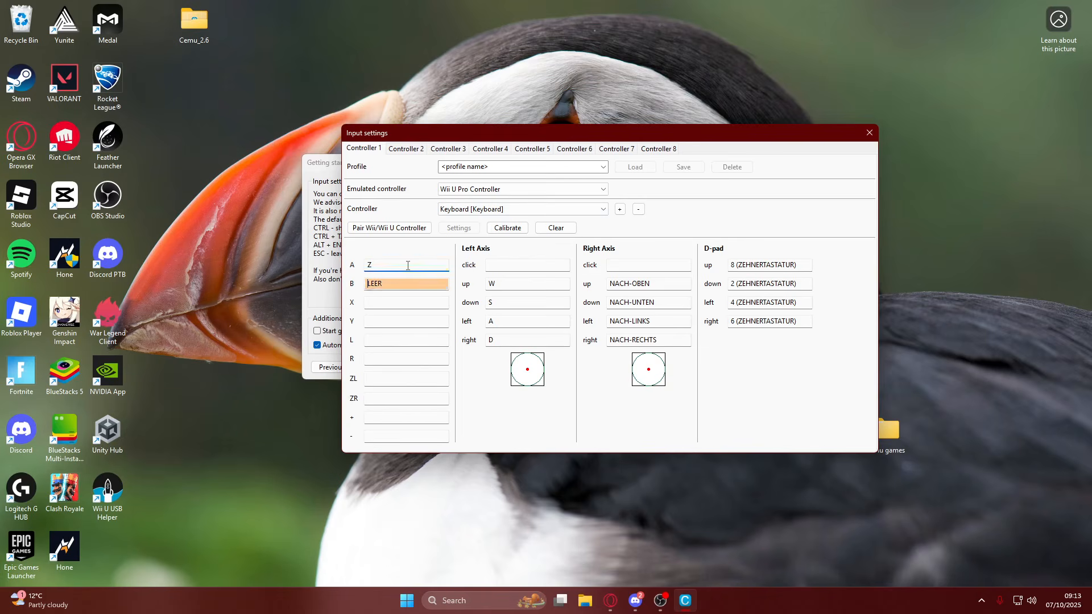
pyautogui.click(384, 304)
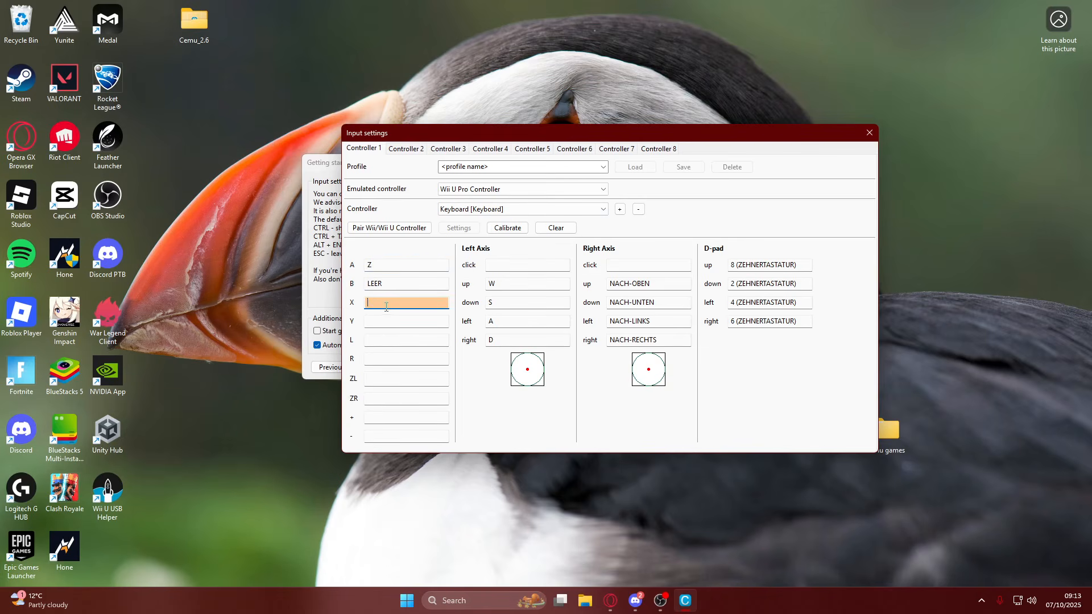
pyautogui.click(390, 382)
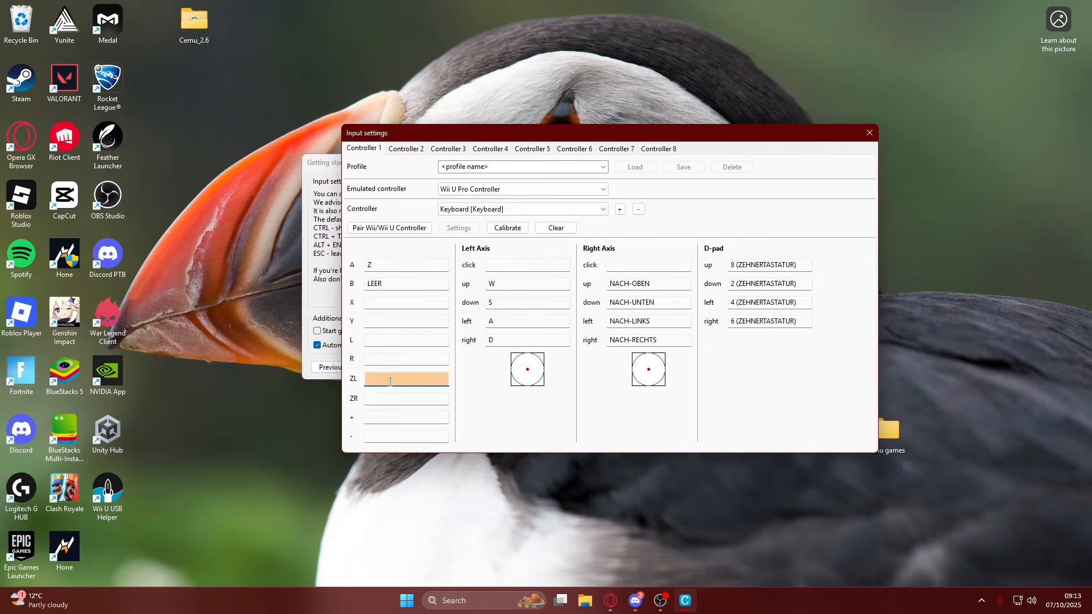
# Map the controller's - and + buttons to the minus and plus keys.
pyautogui.click(384, 417)
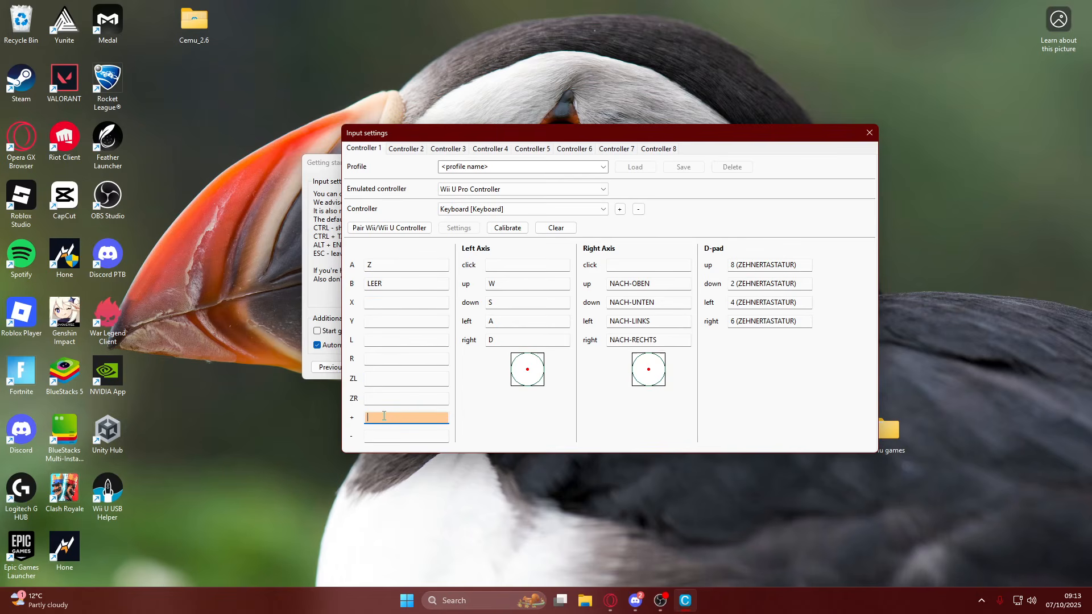
pyautogui.click(384, 437)
pyautogui.press('-')
pyautogui.click(387, 422)
pyautogui.press('+')
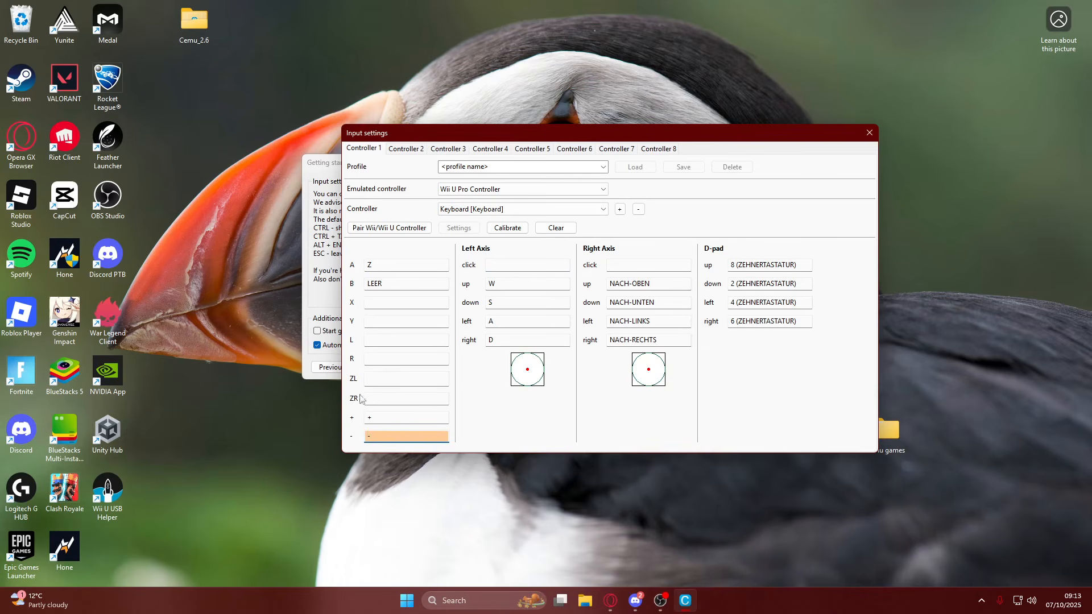
# Map ZR to I and ZL to U, and close the input settings.
pyautogui.click(390, 399)
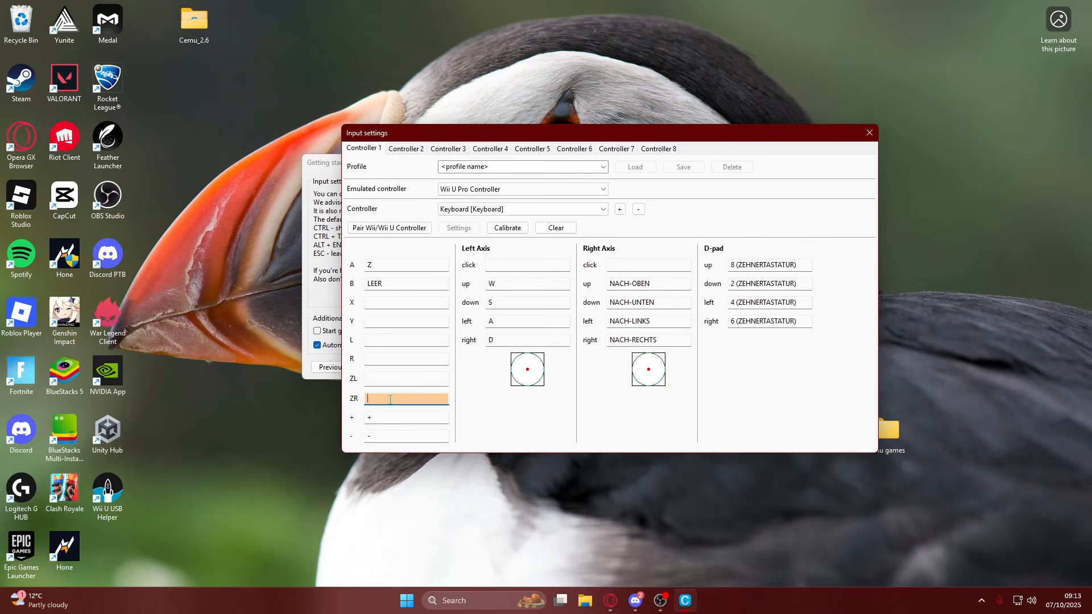
pyautogui.press('i')
pyautogui.click(383, 379)
pyautogui.press('u')
pyautogui.click(388, 357)
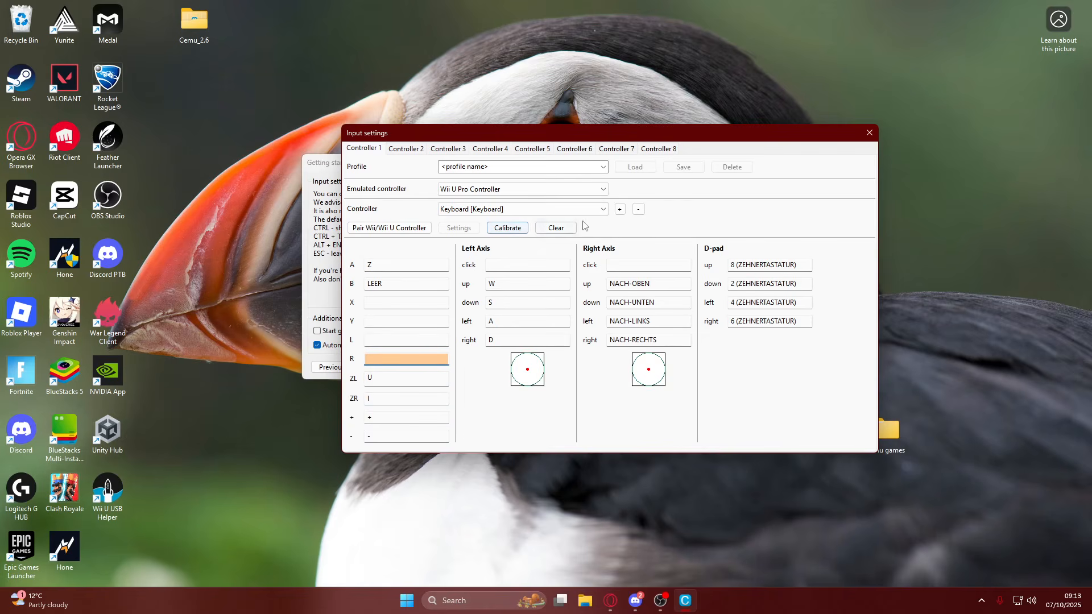
pyautogui.click(867, 139)
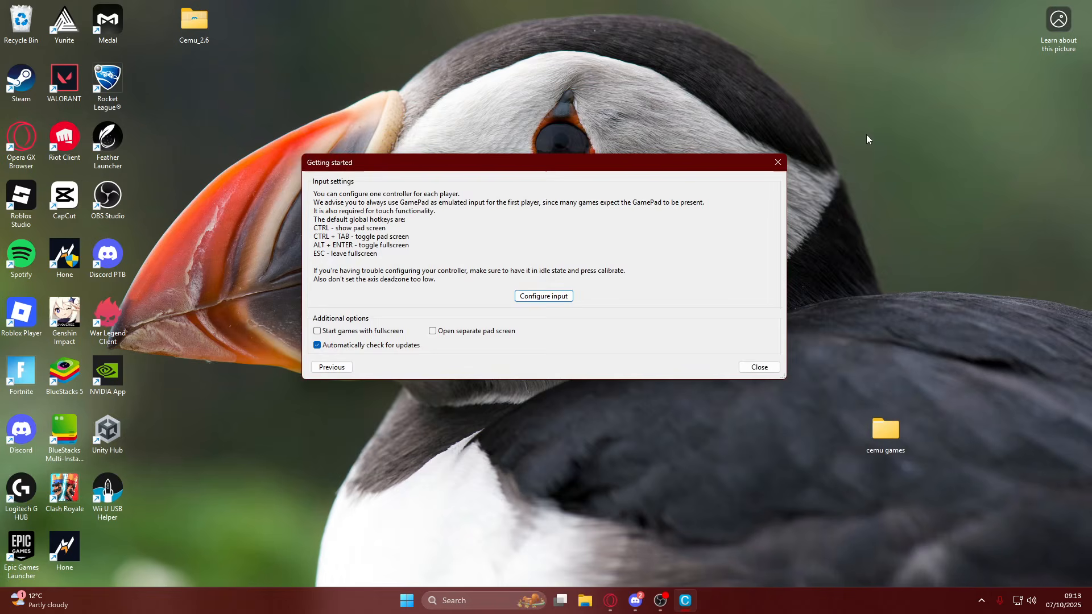
# Set games to start in fullscreen, finish the getting-started setup and reposition the Cemu main window.
pyautogui.click(330, 335)
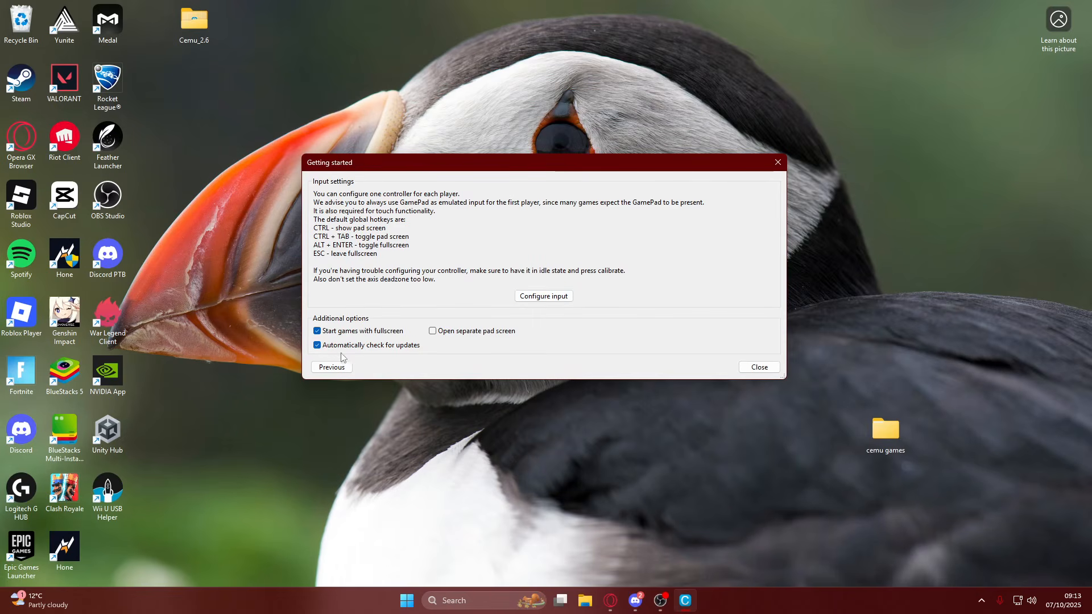
pyautogui.click(758, 368)
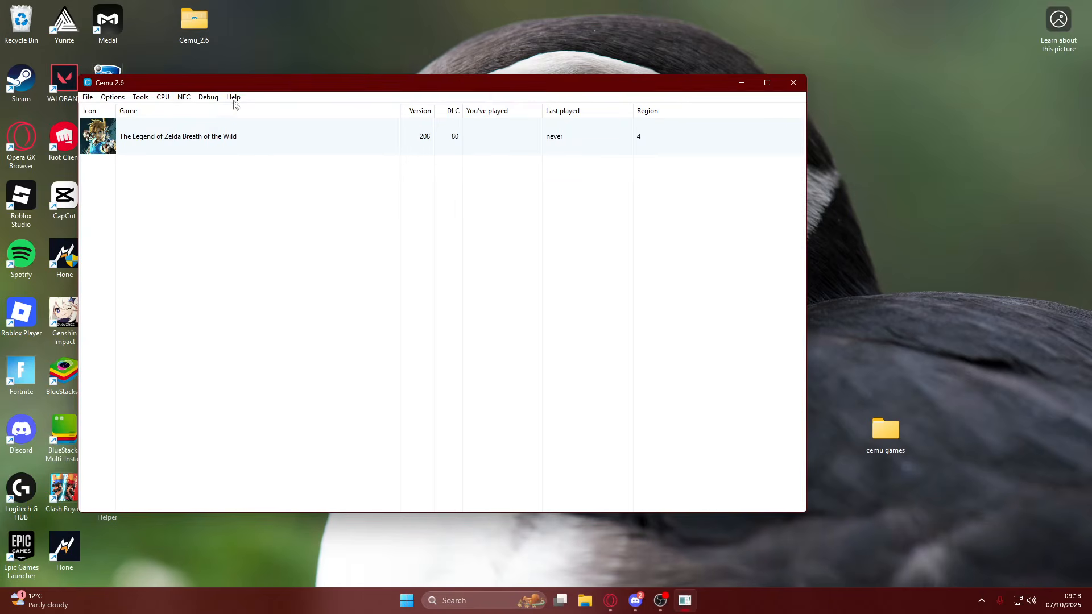
pyautogui.moveTo(447, 95); pyautogui.dragTo(473, 122)
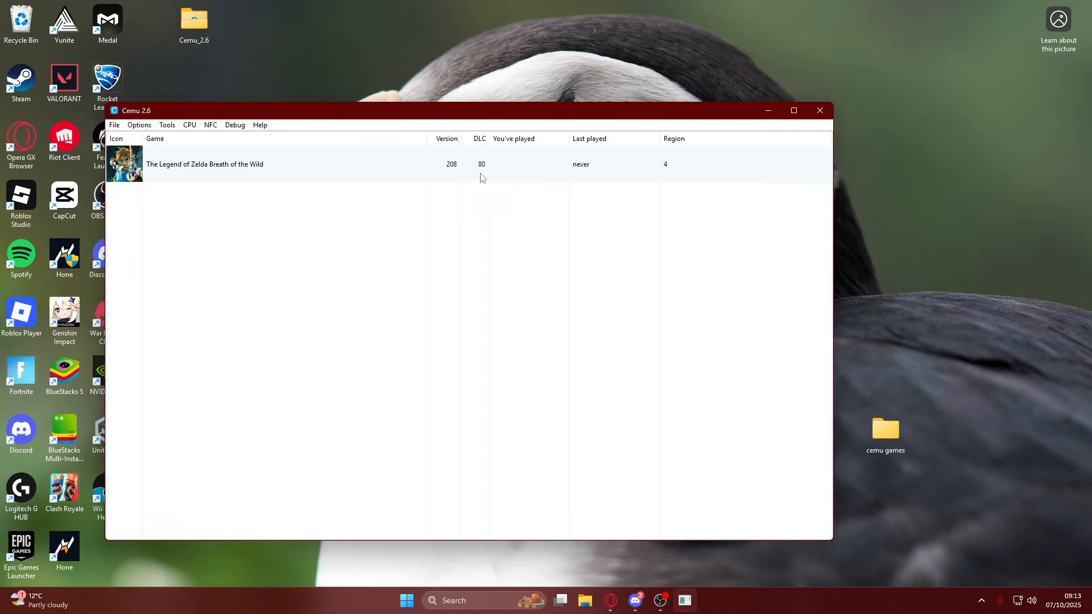
# Open the title, update or DLC installation, browse the unpacked Breath of the Wild v208 update data down to its meta folder, and cancel.
pyautogui.click(114, 126)
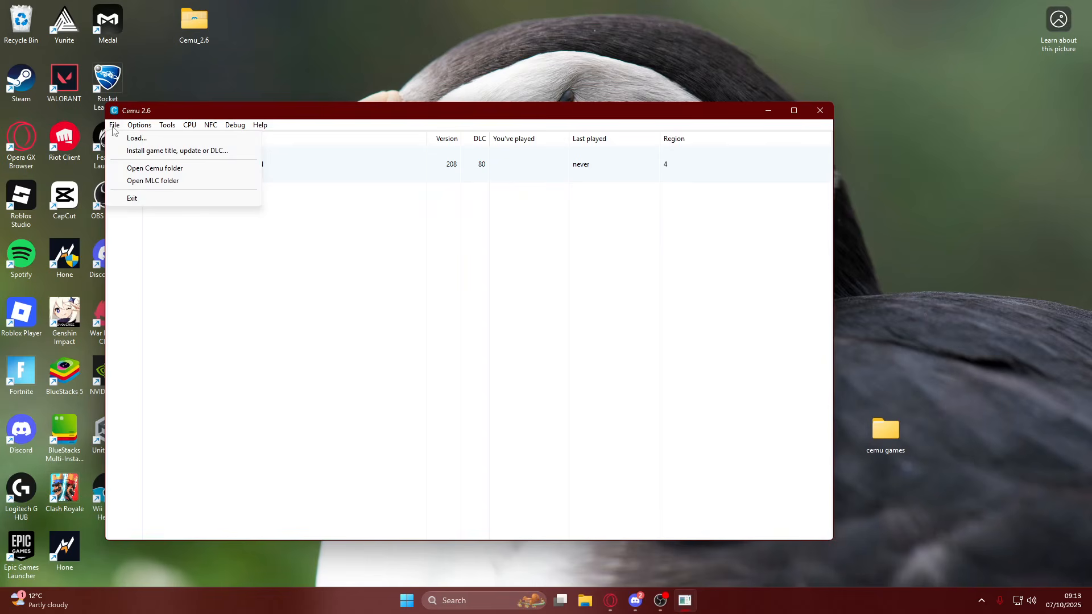
pyautogui.click(127, 150)
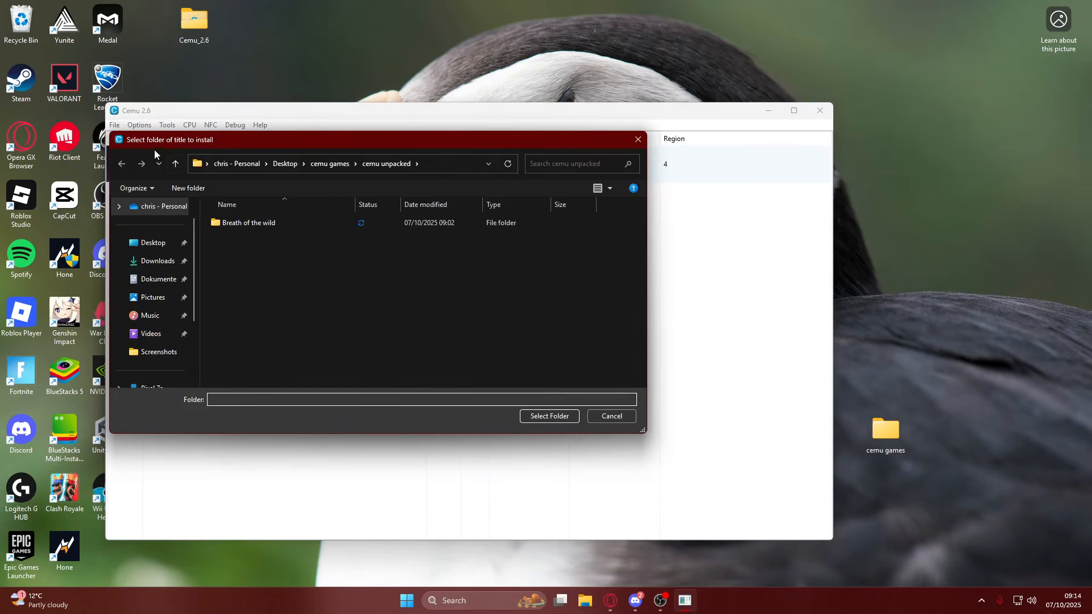
pyautogui.doubleClick(261, 223)
pyautogui.click(257, 238)
pyautogui.doubleClick(247, 233)
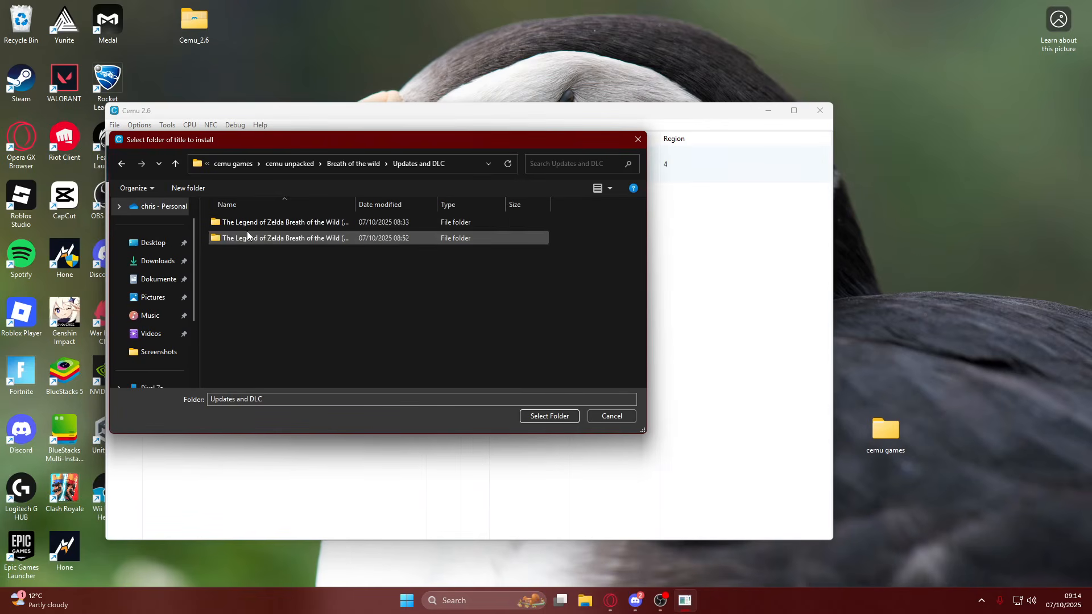
pyautogui.moveTo(355, 204); pyautogui.dragTo(405, 208)
pyautogui.doubleClick(344, 237)
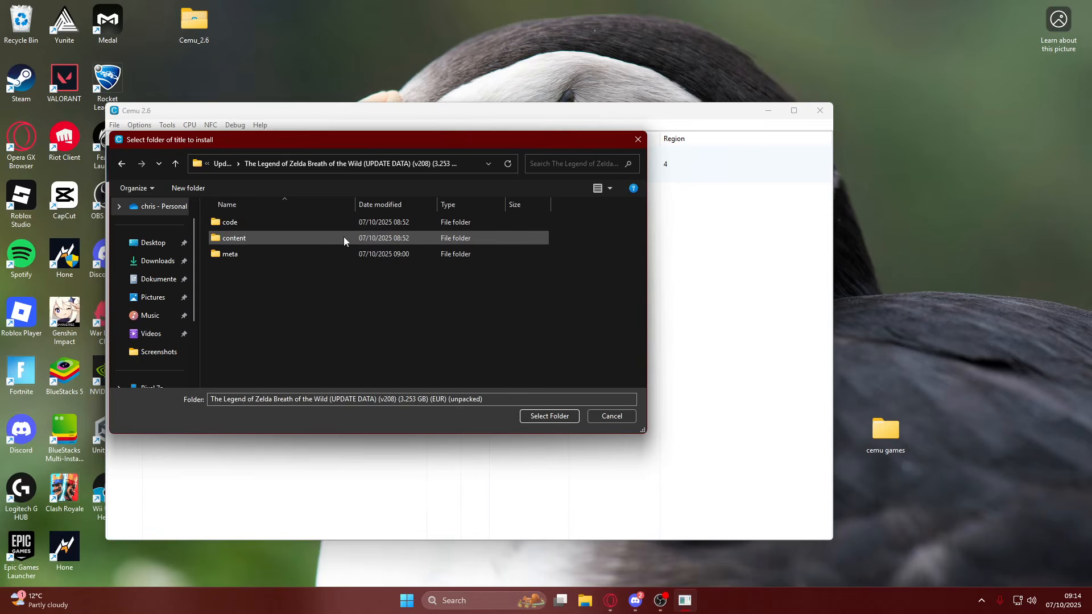
pyautogui.doubleClick(230, 253)
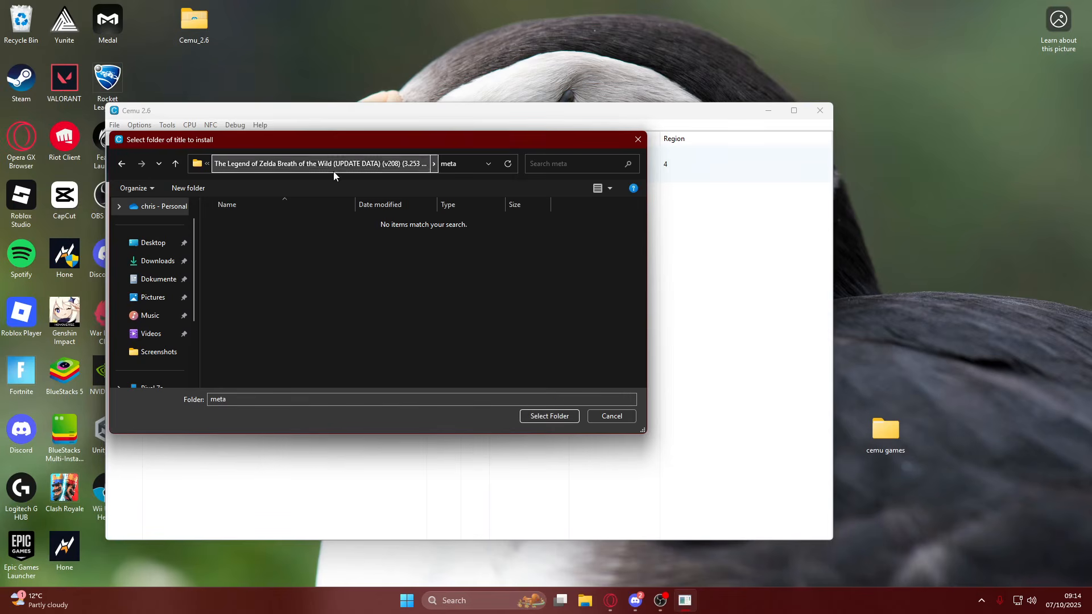
pyautogui.click(637, 140)
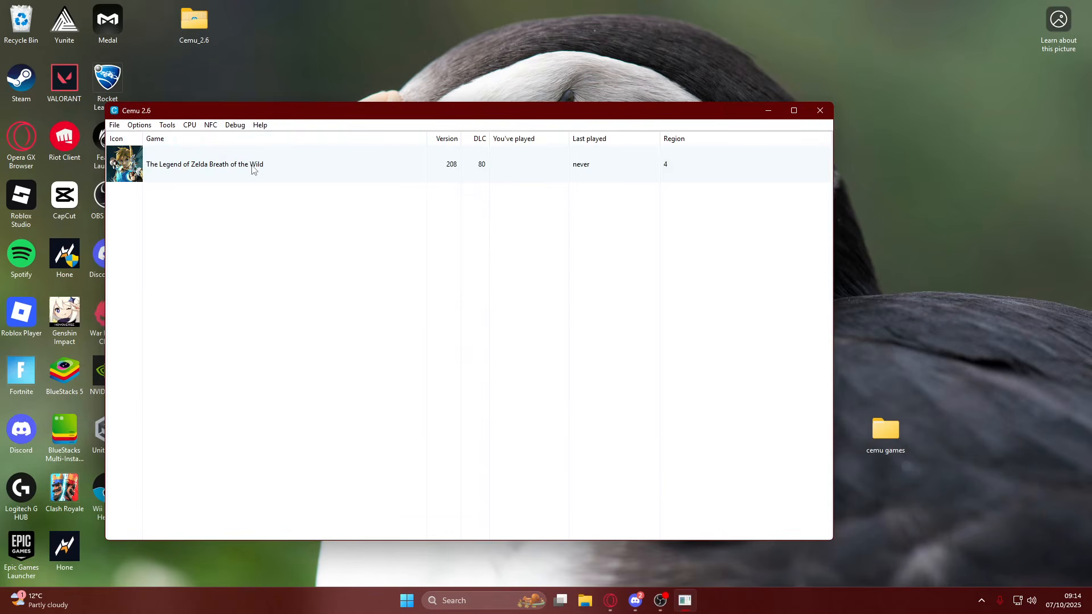
# Try to start Breath of the Wild, dismiss the renderer error and close the Cemu window.
pyautogui.click(206, 174)
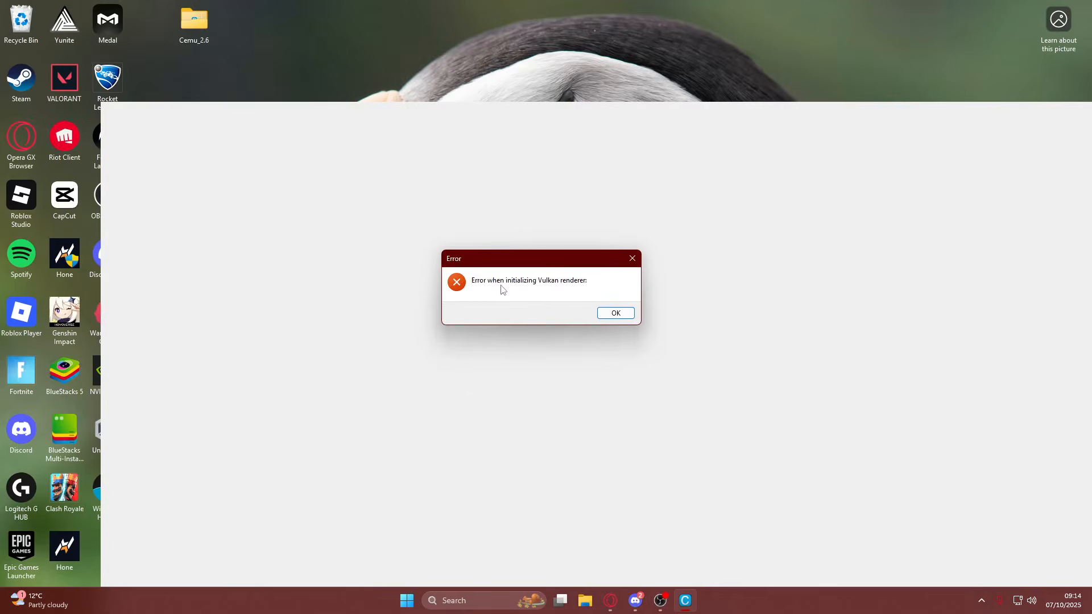
pyautogui.click(614, 313)
pyautogui.moveTo(695, 601)
pyautogui.click(737, 502)
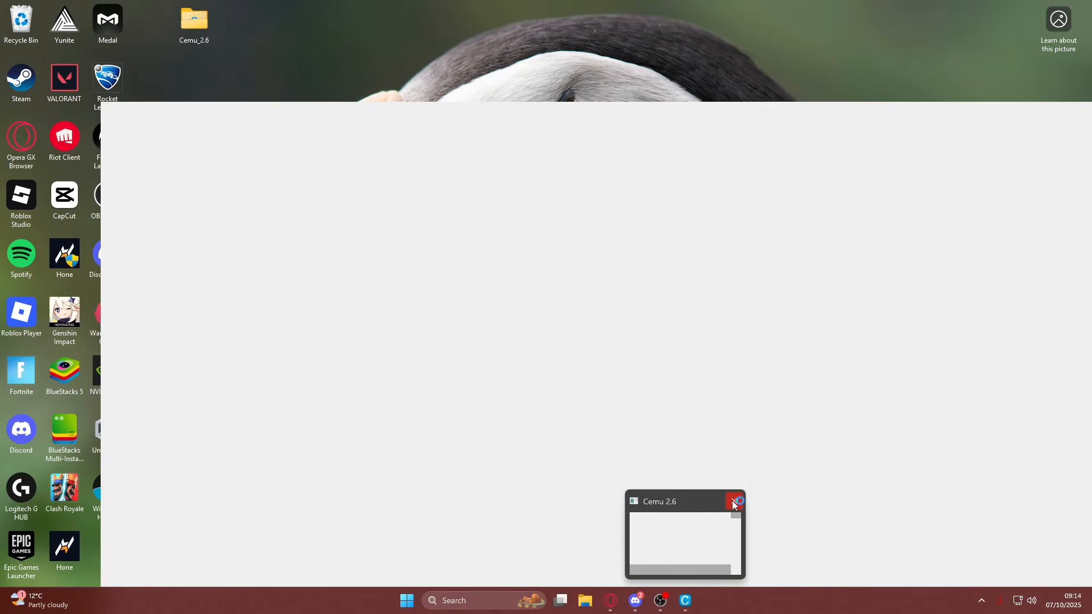
pyautogui.moveTo(683, 603)
pyautogui.click(737, 501)
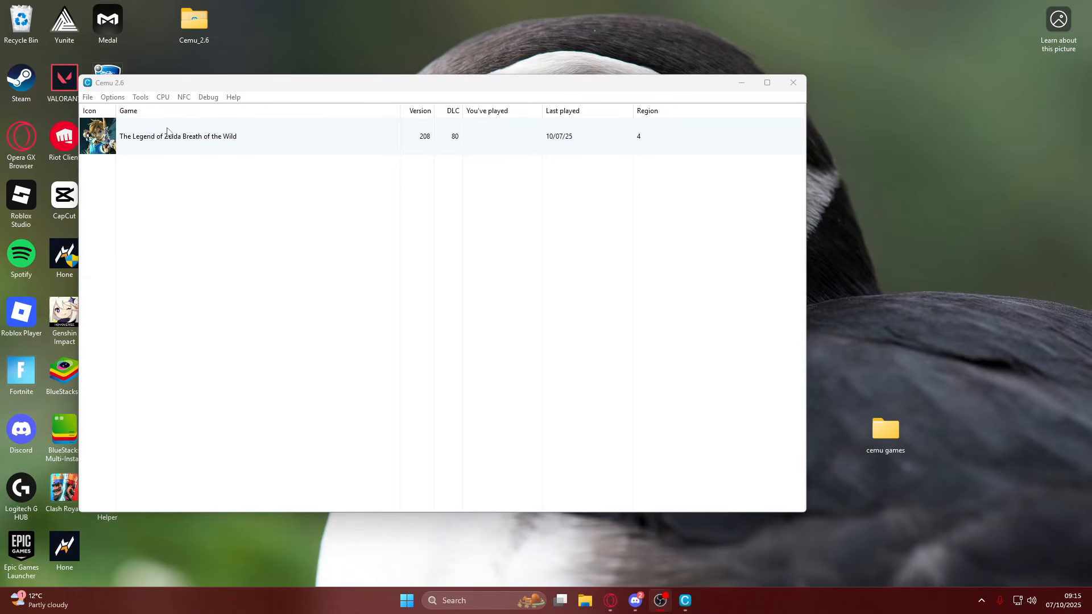
# In the general graphics settings, set the graphics API to OpenGL and keep VSync off.
pyautogui.click(107, 99)
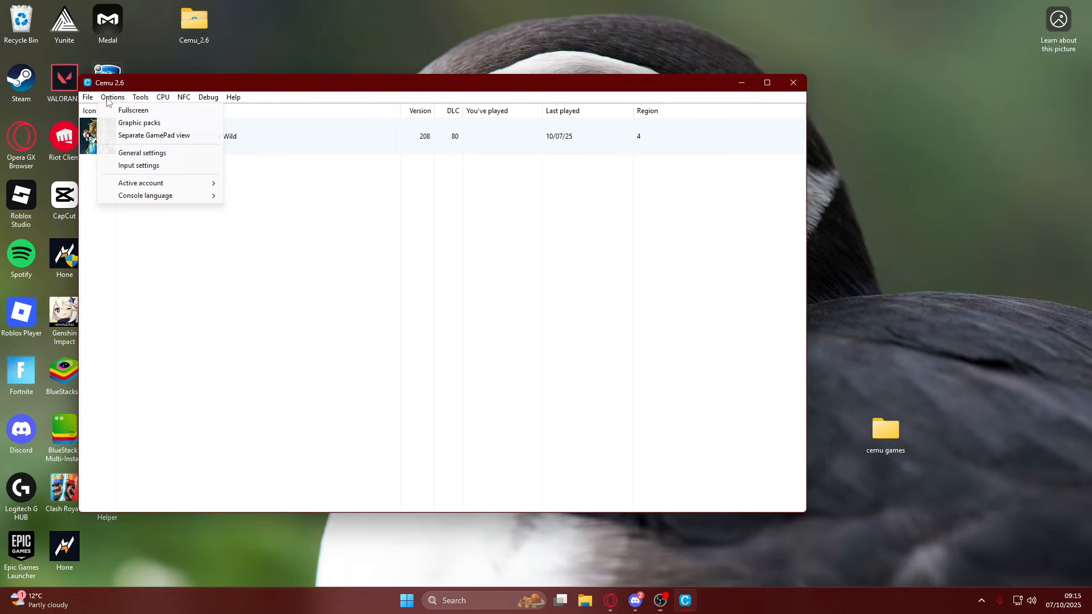
pyautogui.click(142, 153)
pyautogui.click(320, 160)
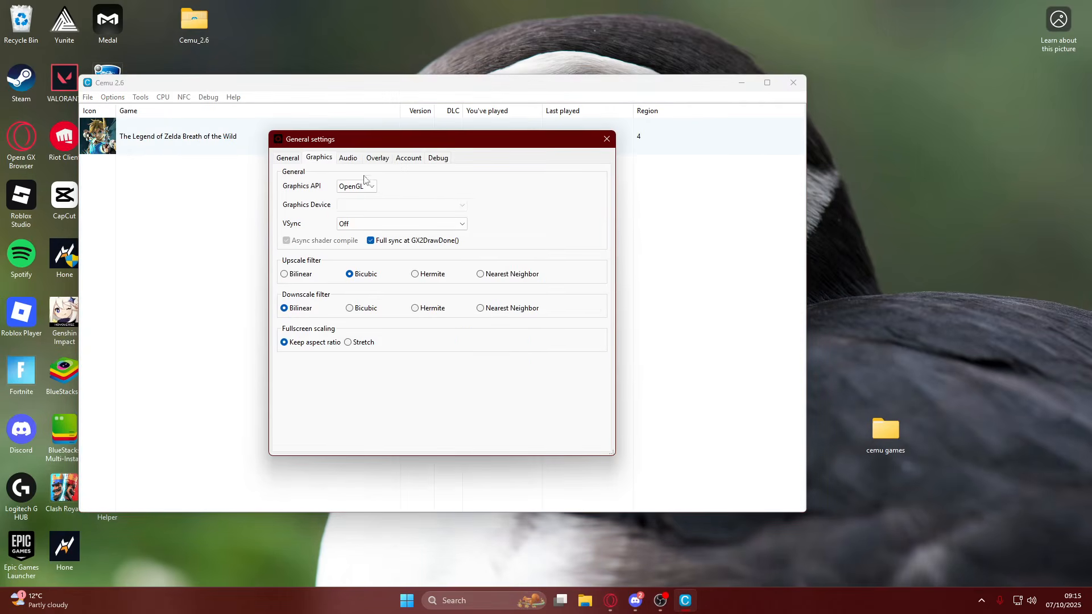
pyautogui.click(360, 186)
pyautogui.click(348, 207)
pyautogui.click(361, 186)
pyautogui.click(350, 196)
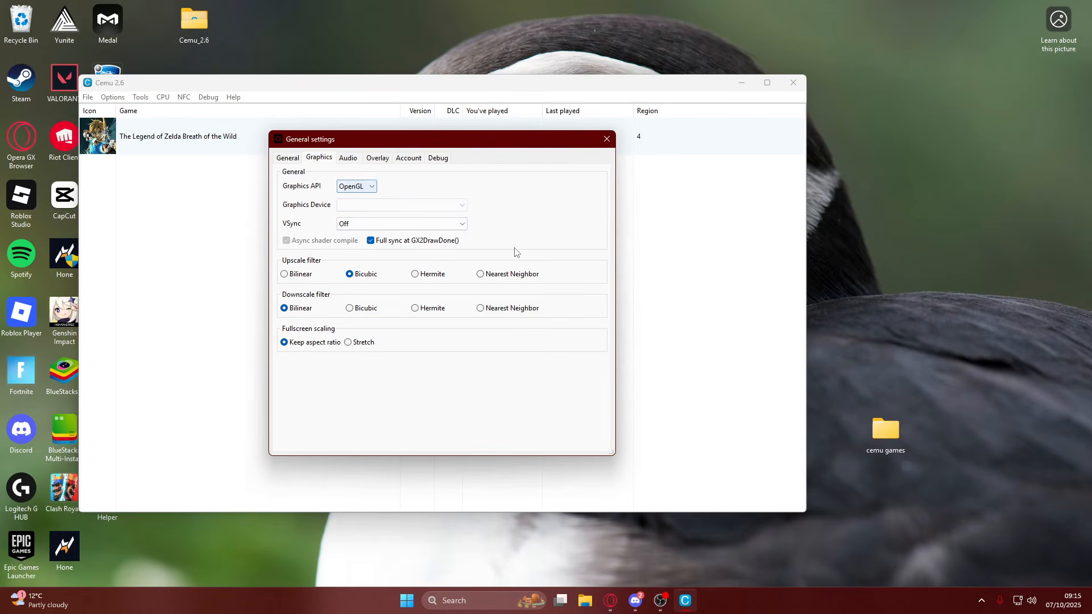
pyautogui.click(359, 226)
pyautogui.click(358, 225)
# In the audio settings, set the TV volume to 26% and reselect the microphone device.
pyautogui.click(346, 158)
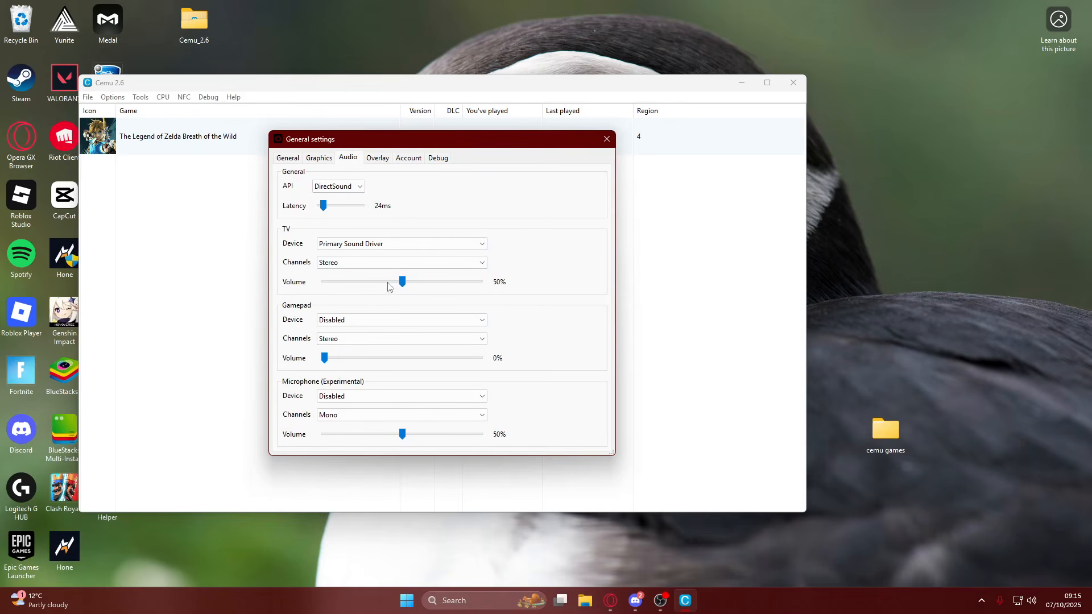
pyautogui.moveTo(325, 358); pyautogui.dragTo(283, 378)
pyautogui.click(340, 242)
pyautogui.click(346, 248)
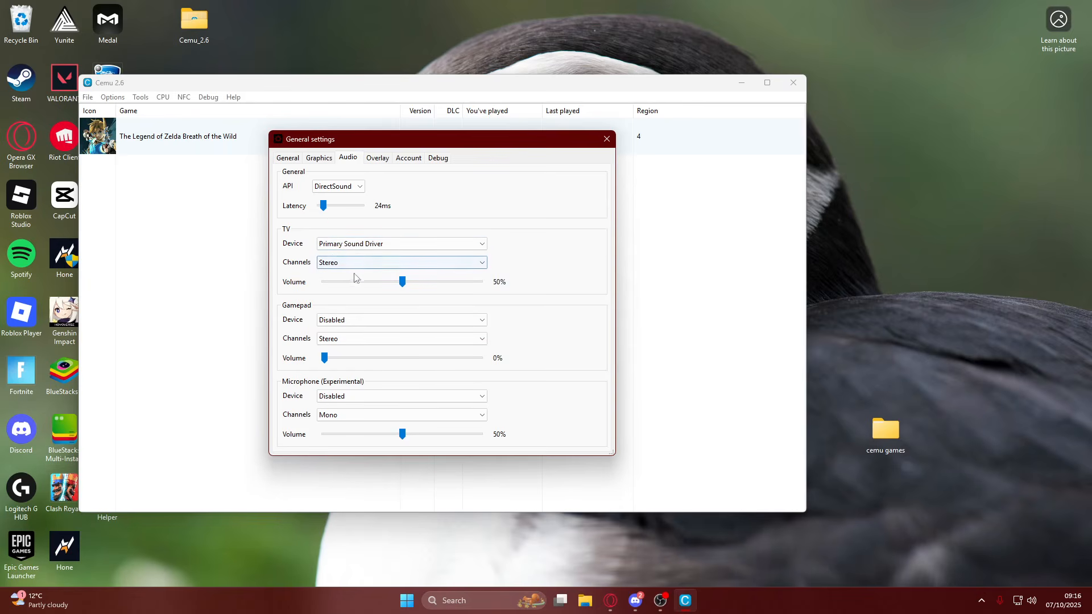
pyautogui.moveTo(396, 286); pyautogui.dragTo(365, 291)
pyautogui.scroll(-2, 341, 396)
pyautogui.scroll(1, 350, 398)
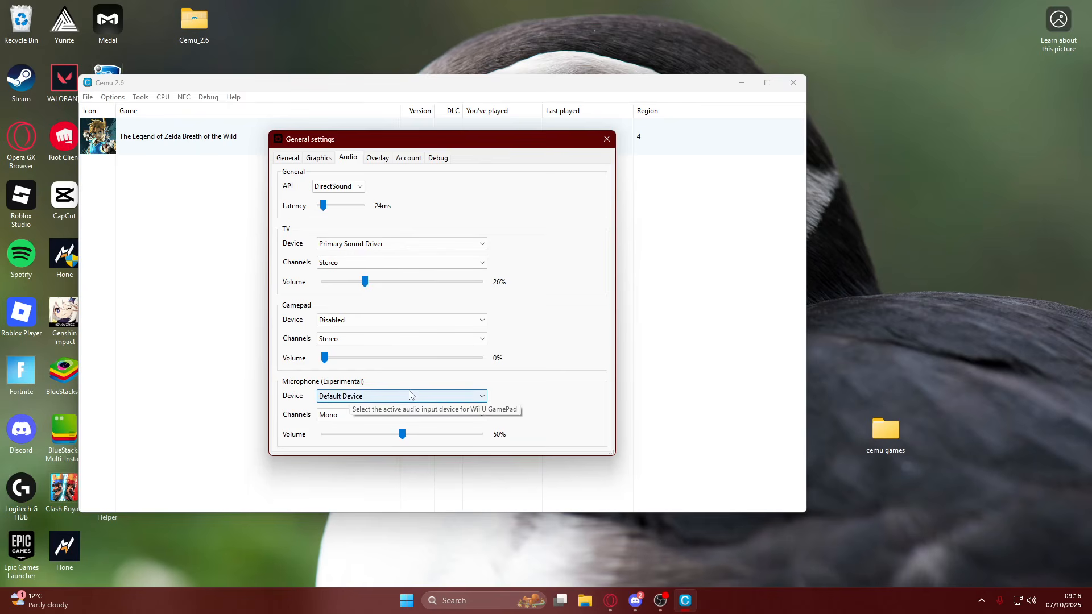
pyautogui.click(361, 406)
pyautogui.click(378, 407)
# Set the overlay position to Top left and the notifications position to Top right.
pyautogui.click(378, 159)
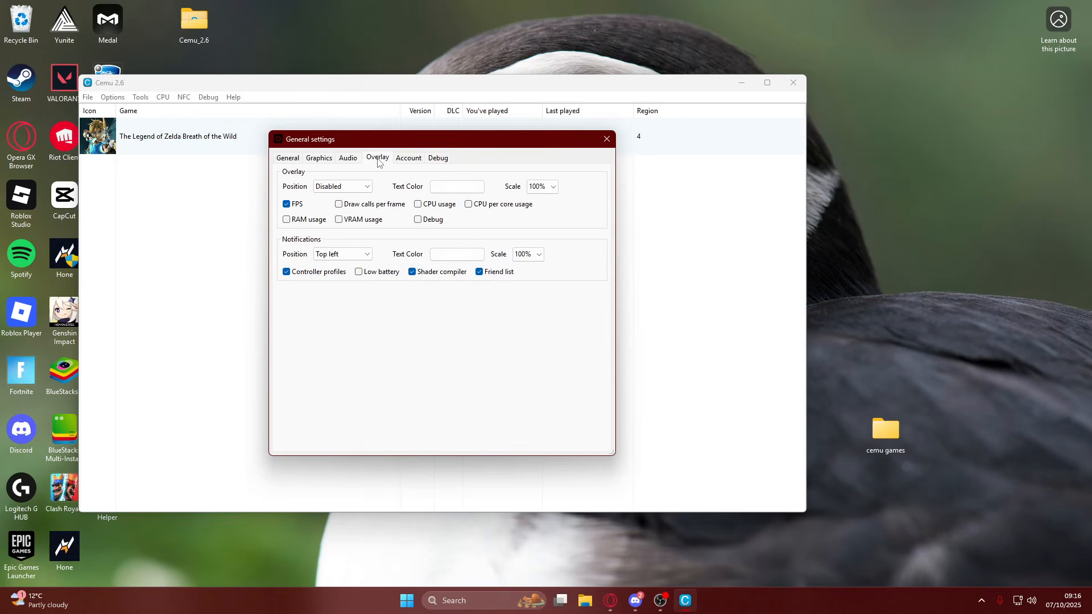
pyautogui.click(341, 190)
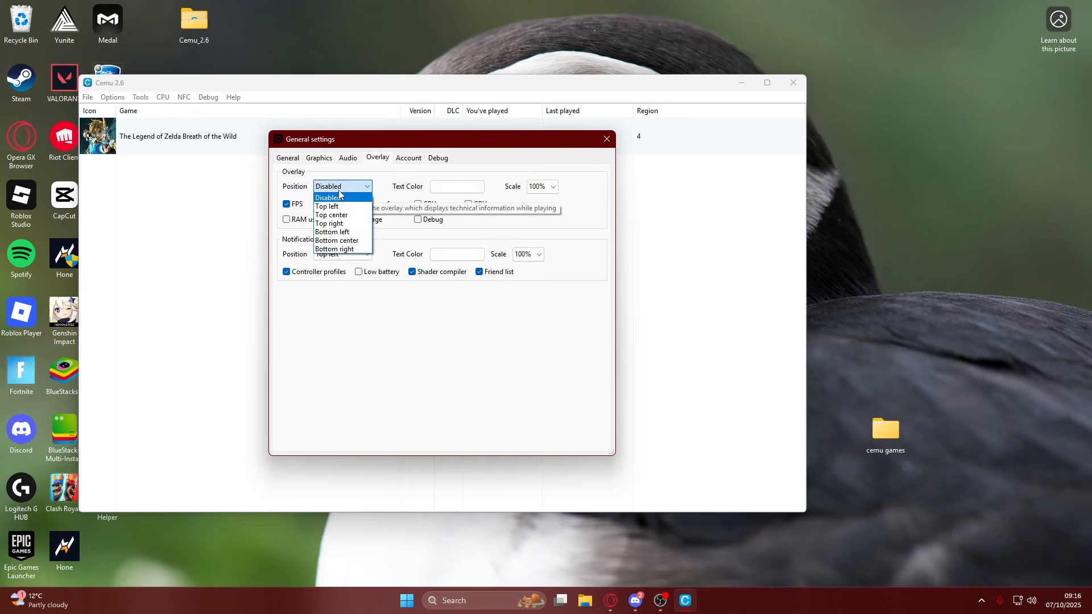
pyautogui.click(342, 197)
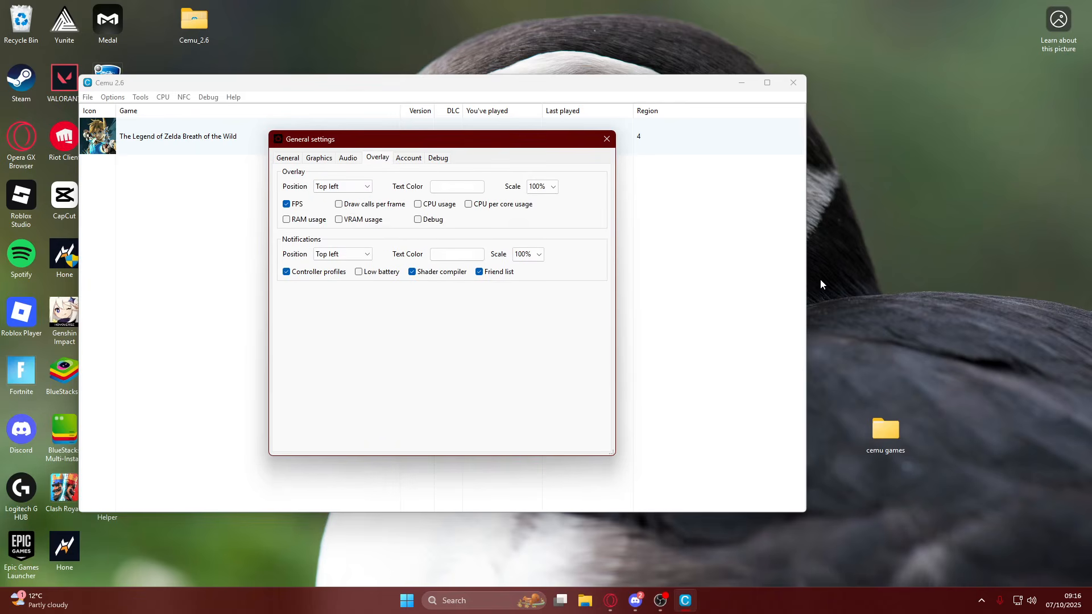
pyautogui.click(334, 254)
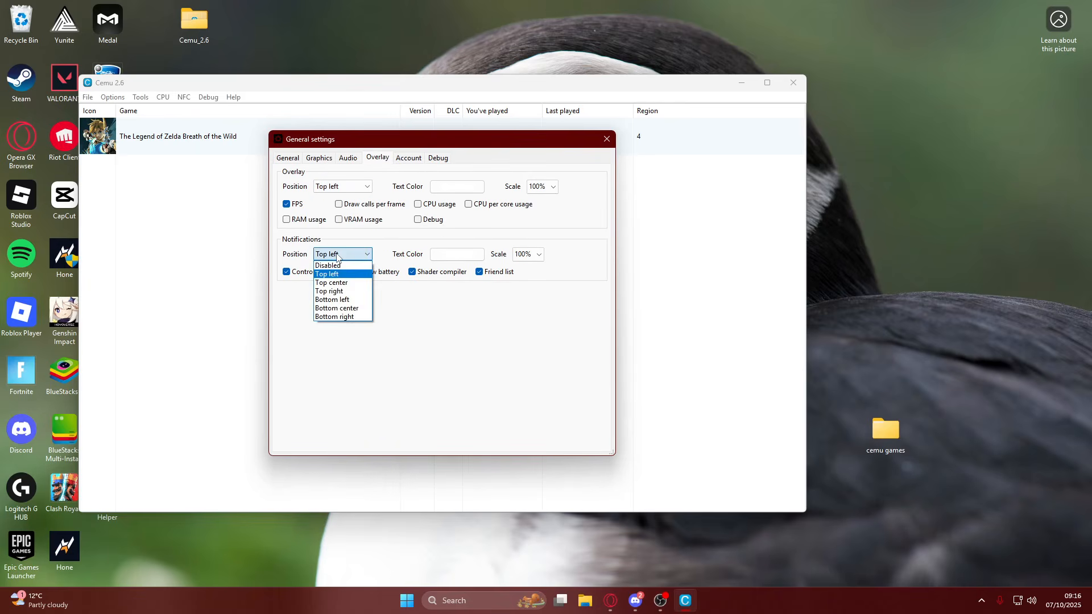
pyautogui.click(348, 292)
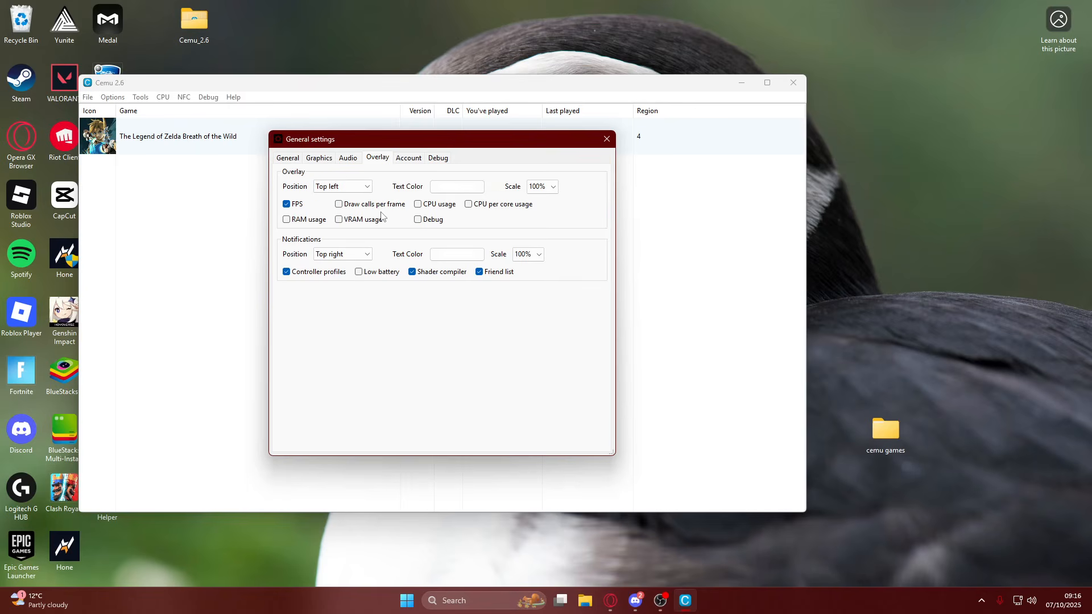
# Review the general, debug, account, overlay, audio and graphics settings, and close the general settings.
pyautogui.click(287, 159)
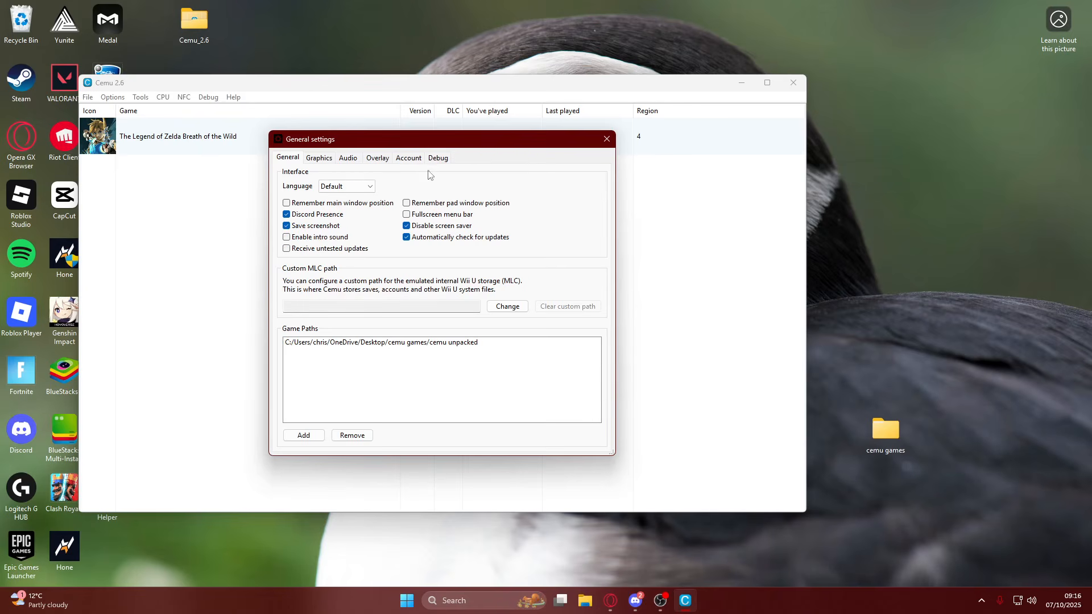
pyautogui.click(438, 159)
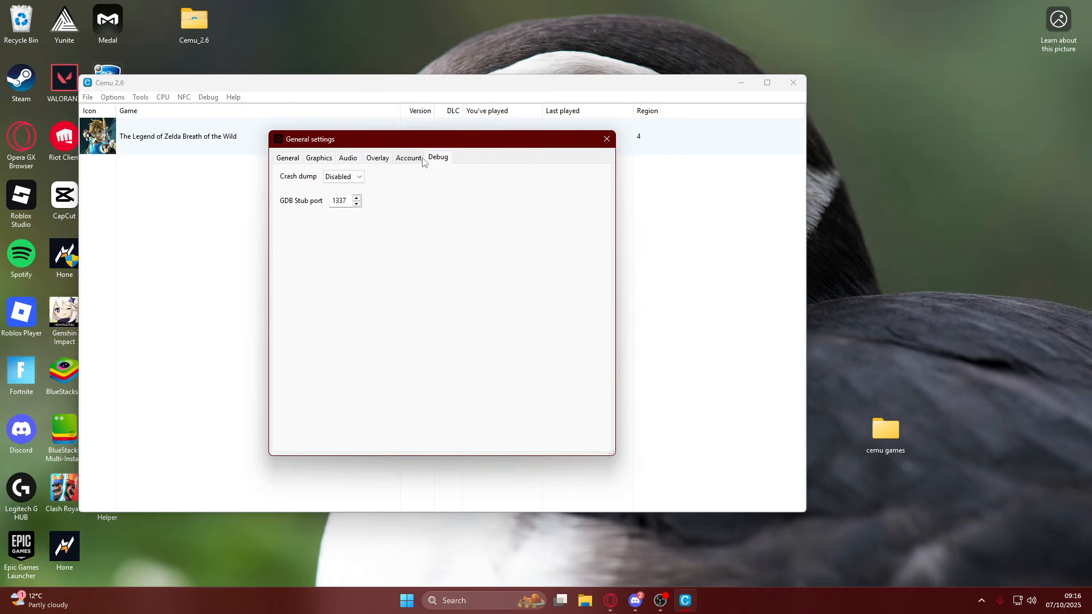
pyautogui.click(419, 160)
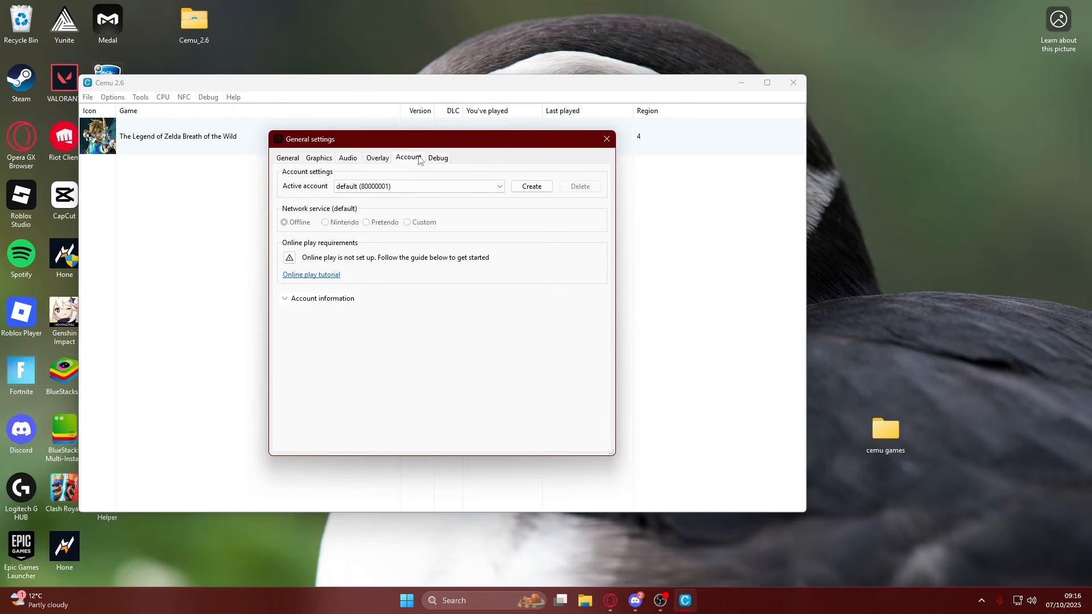
pyautogui.click(375, 159)
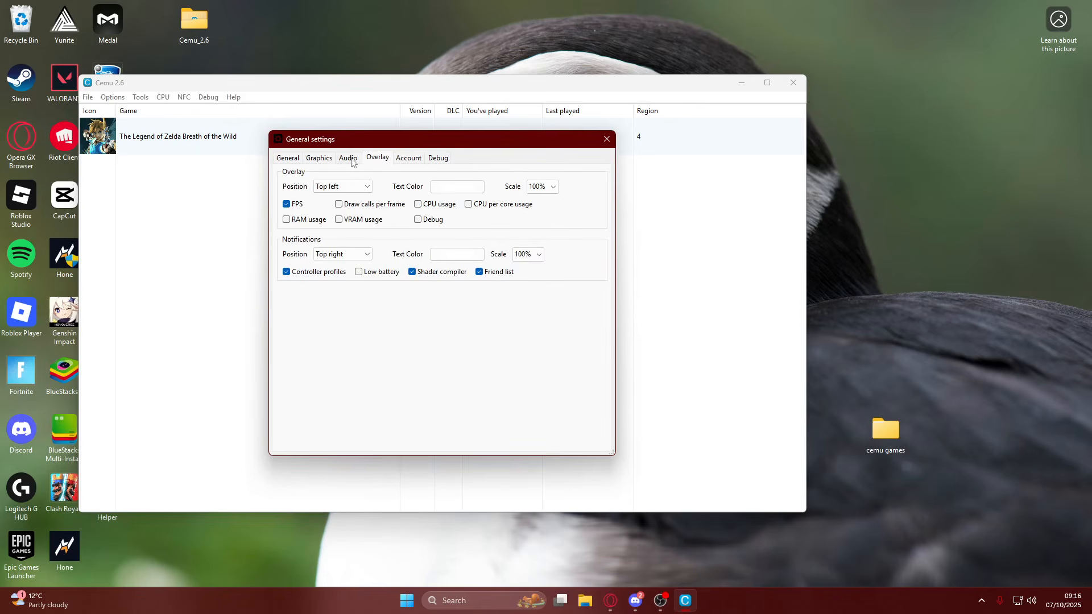
pyautogui.click(349, 160)
pyautogui.click(330, 162)
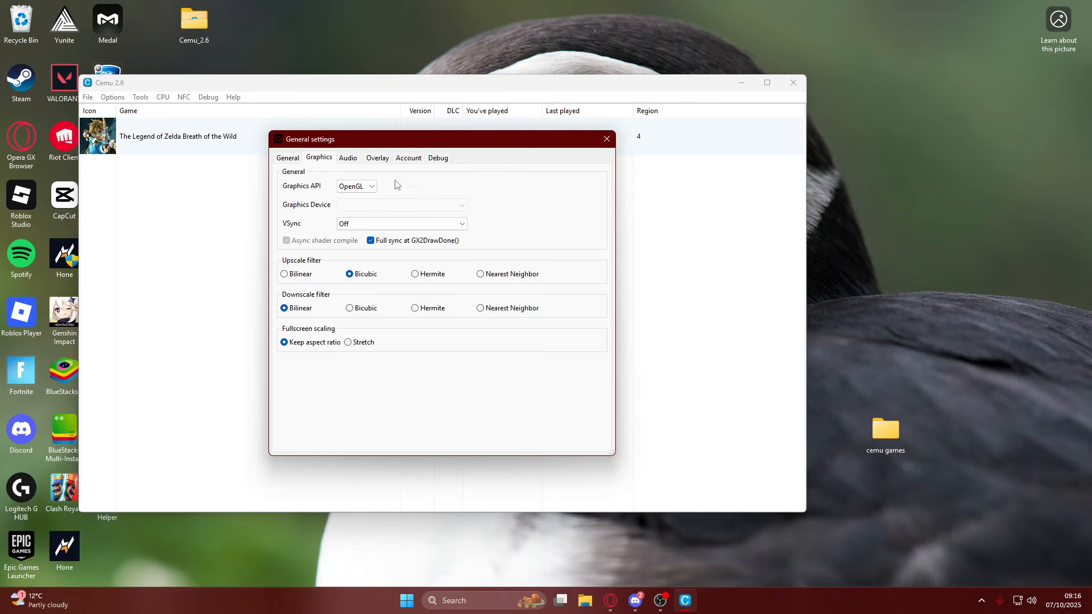
pyautogui.click(607, 139)
# Open Breath of the Wild's graphic packs, enable the Graphics pack and set its resolution to 1920x1080 (Full HD).
pyautogui.rightClick(187, 147)
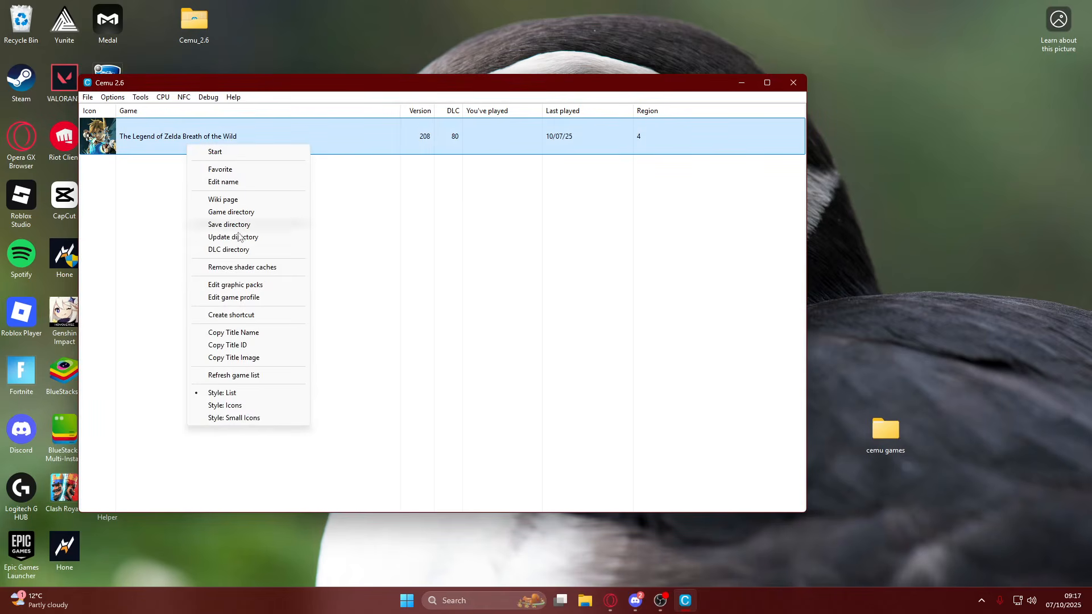
pyautogui.click(235, 285)
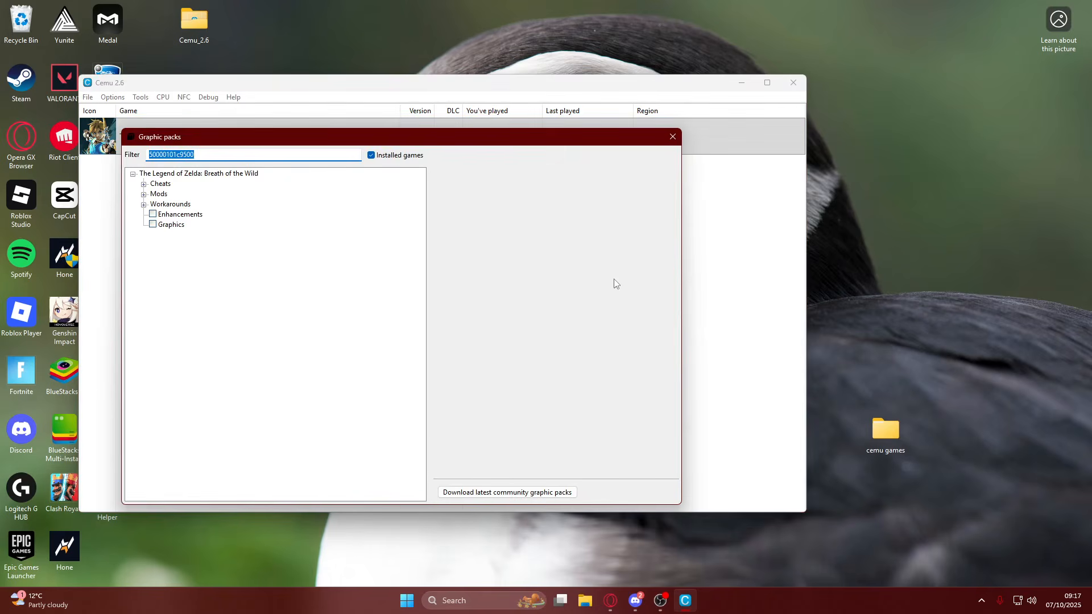
pyautogui.click(153, 225)
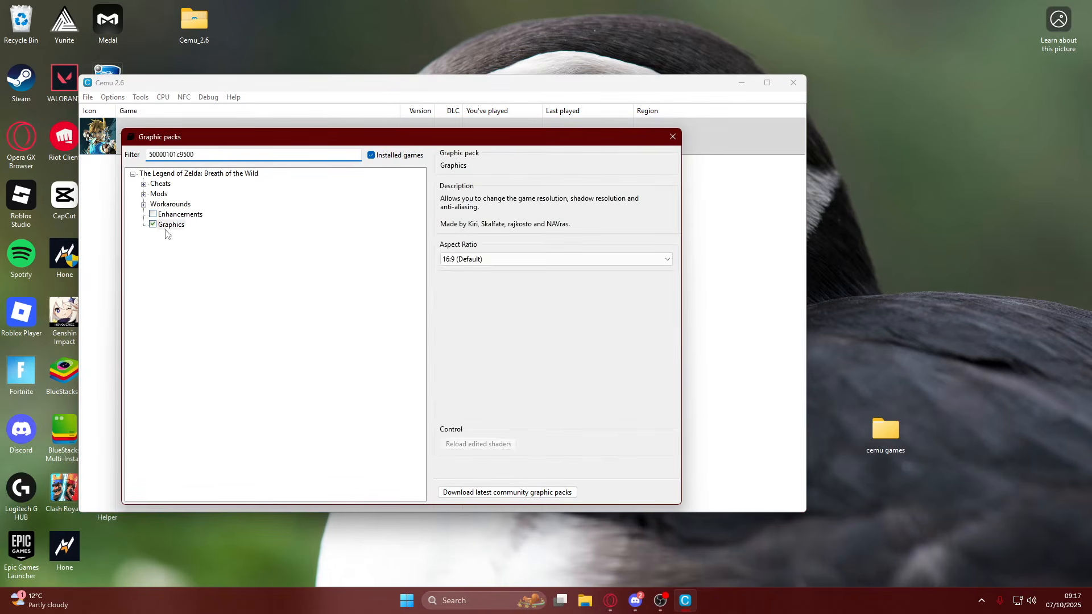
pyautogui.click(493, 299)
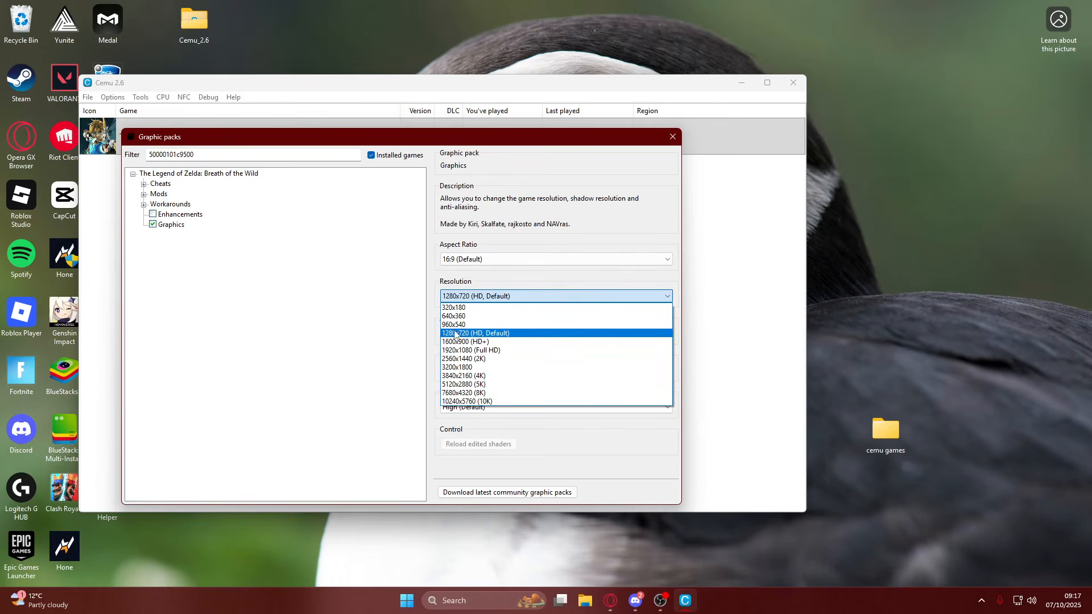
pyautogui.click(478, 299)
pyautogui.click(477, 299)
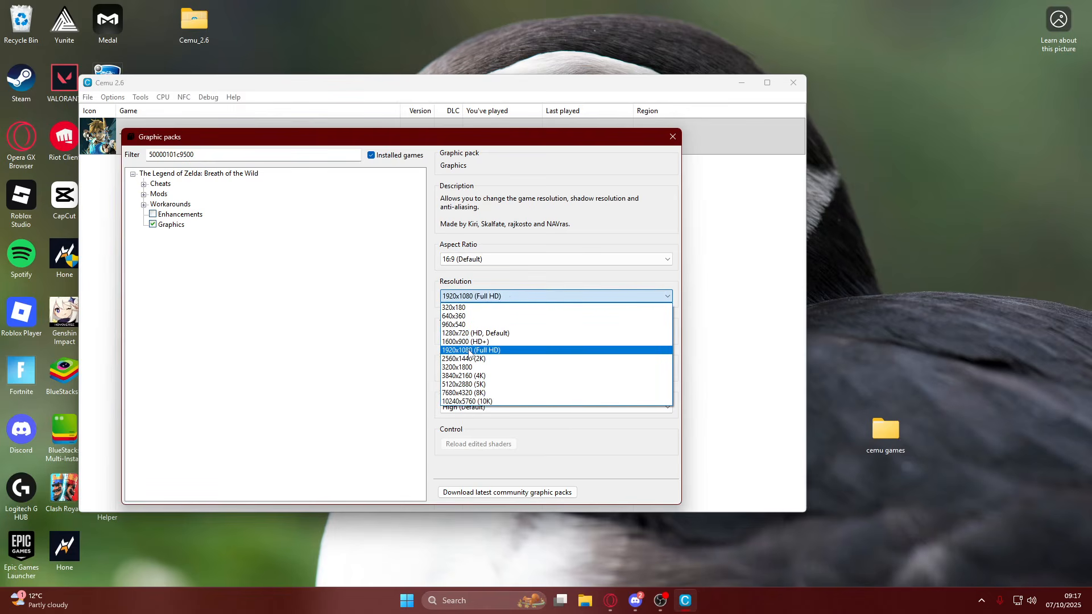
pyautogui.click(469, 351)
pyautogui.click(541, 300)
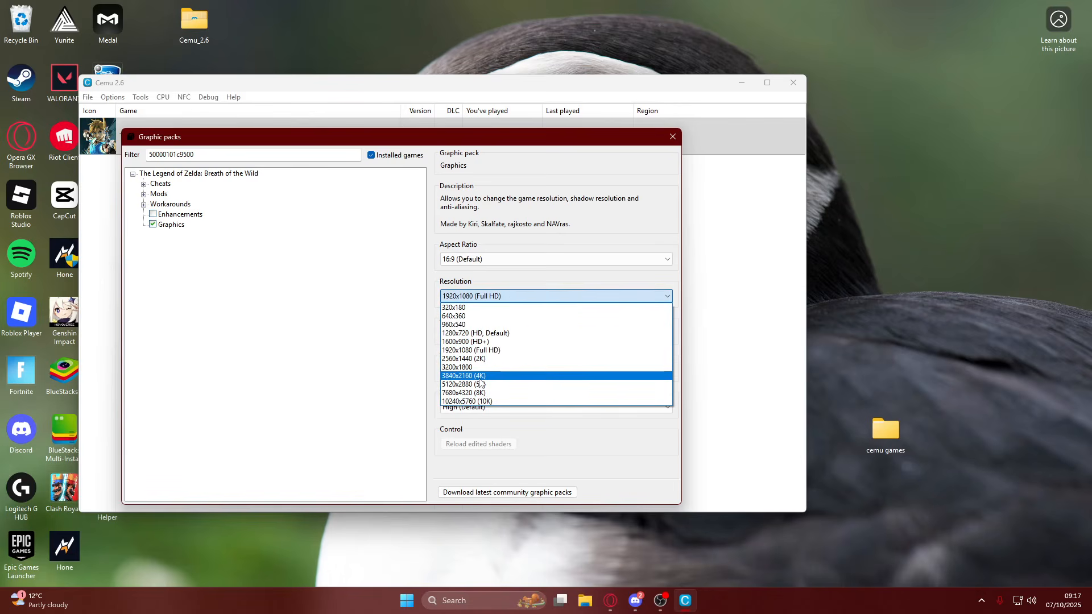
pyautogui.click(505, 297)
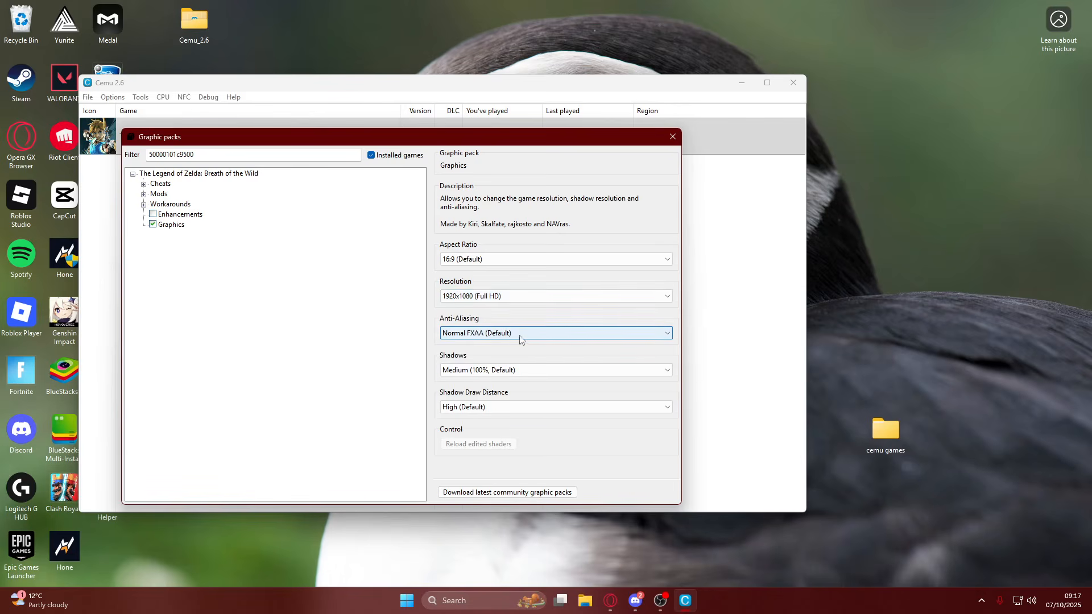
# Set the Graphics pack's shadows to High (200%) and its anti-aliasing to NVIDIA FXAA.
pyautogui.click(484, 371)
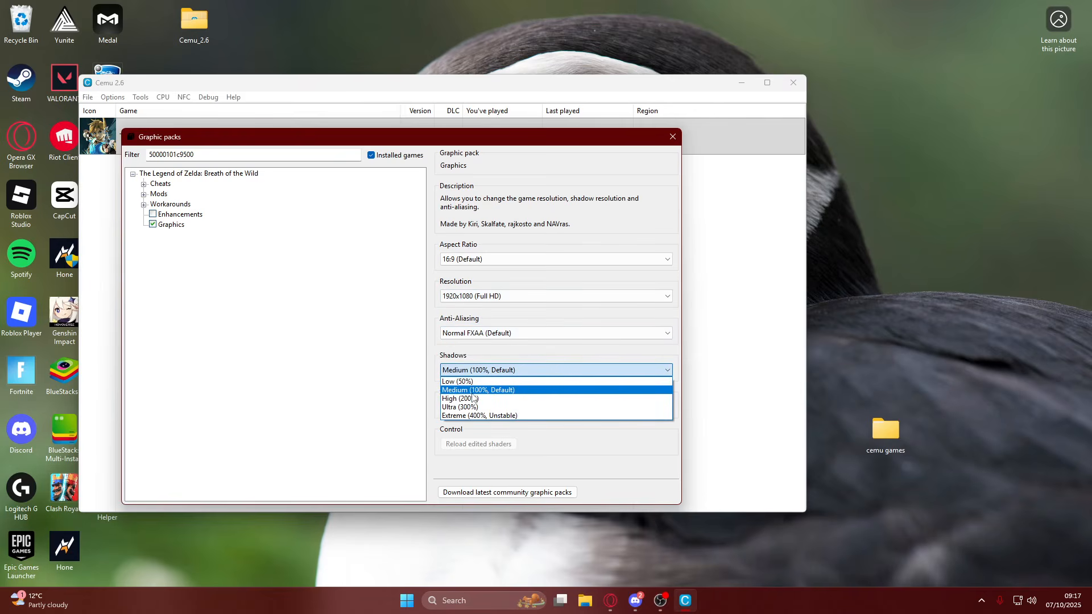
pyautogui.click(475, 398)
pyautogui.click(490, 334)
pyautogui.click(481, 361)
pyautogui.click(488, 334)
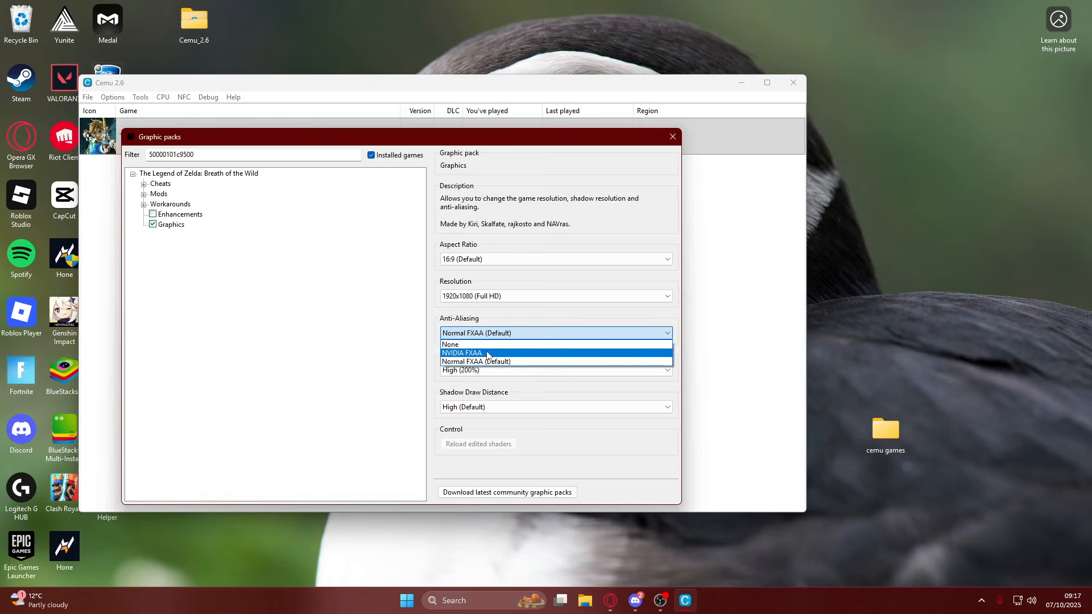
pyautogui.click(478, 354)
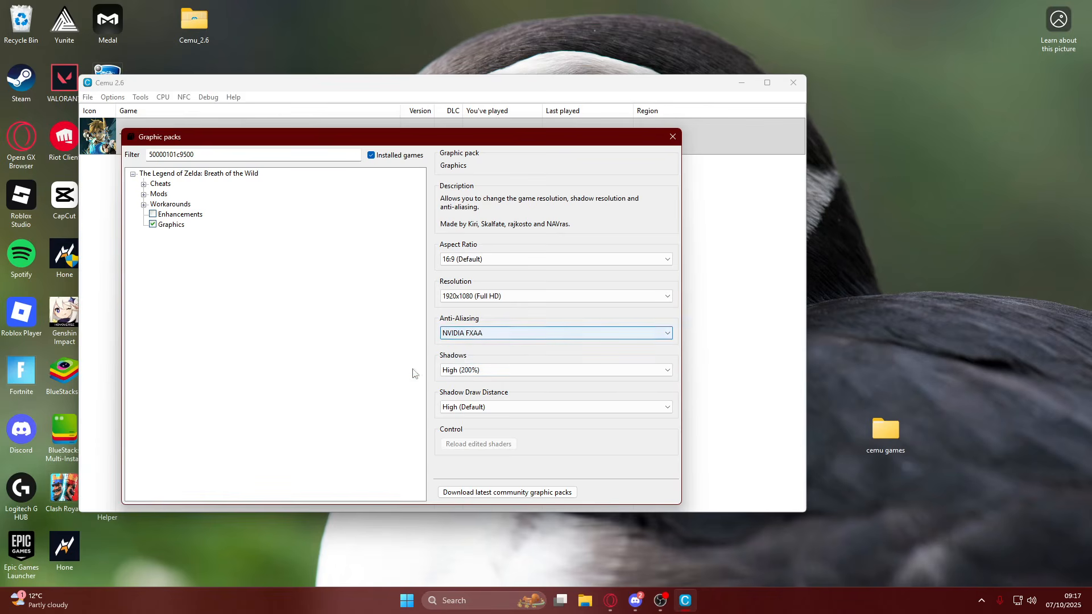
# Enable the Enhancements pack and set reflections to Enhanced Reflections, keeping clarity disabled and depth of field enabled.
pyautogui.click(158, 216)
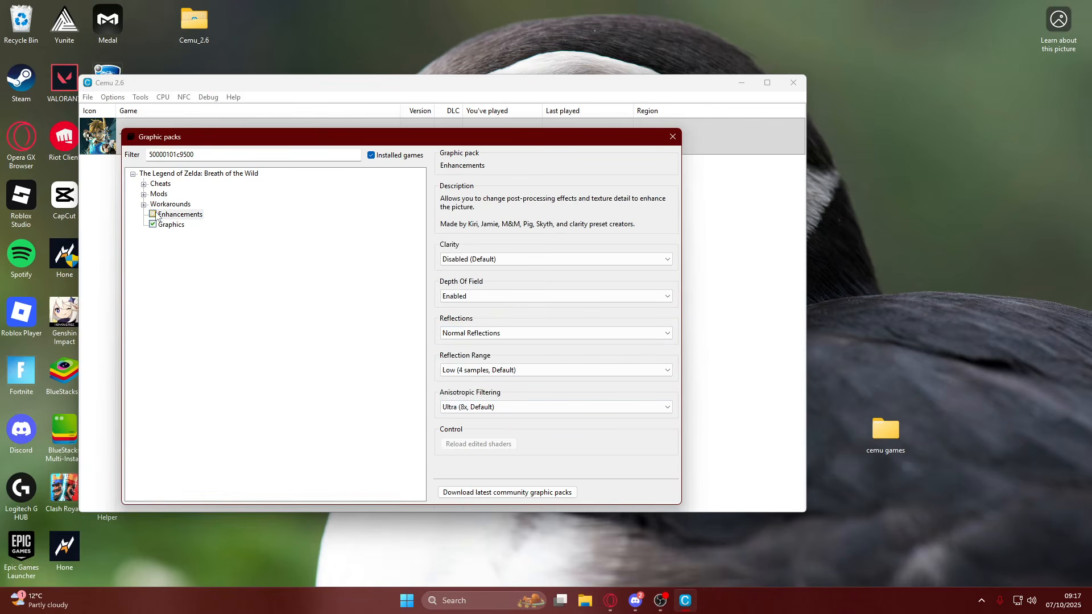
pyautogui.click(153, 215)
pyautogui.click(524, 260)
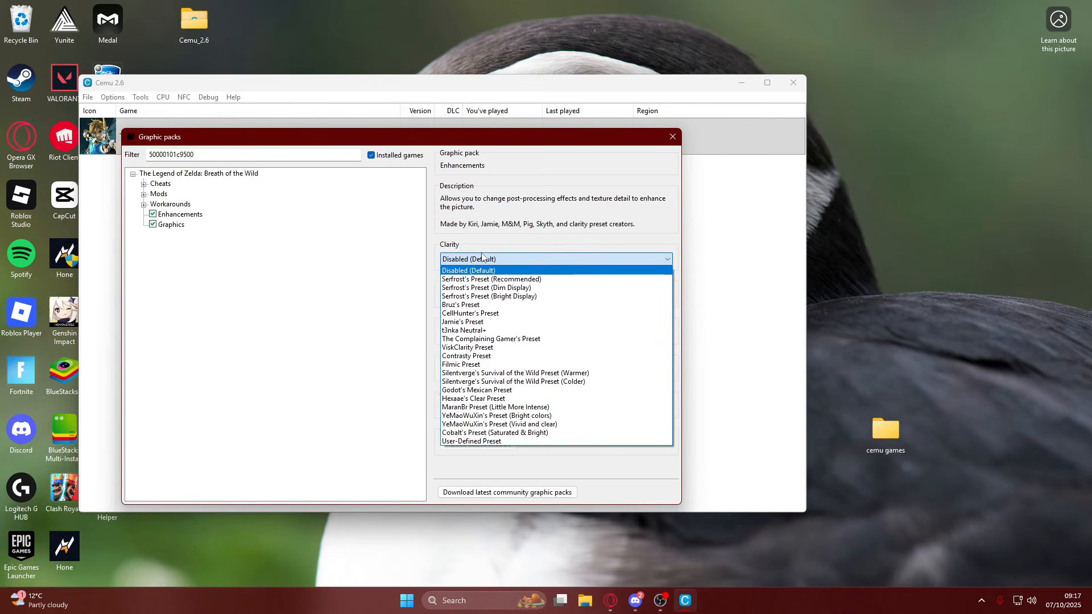
pyautogui.click(532, 271)
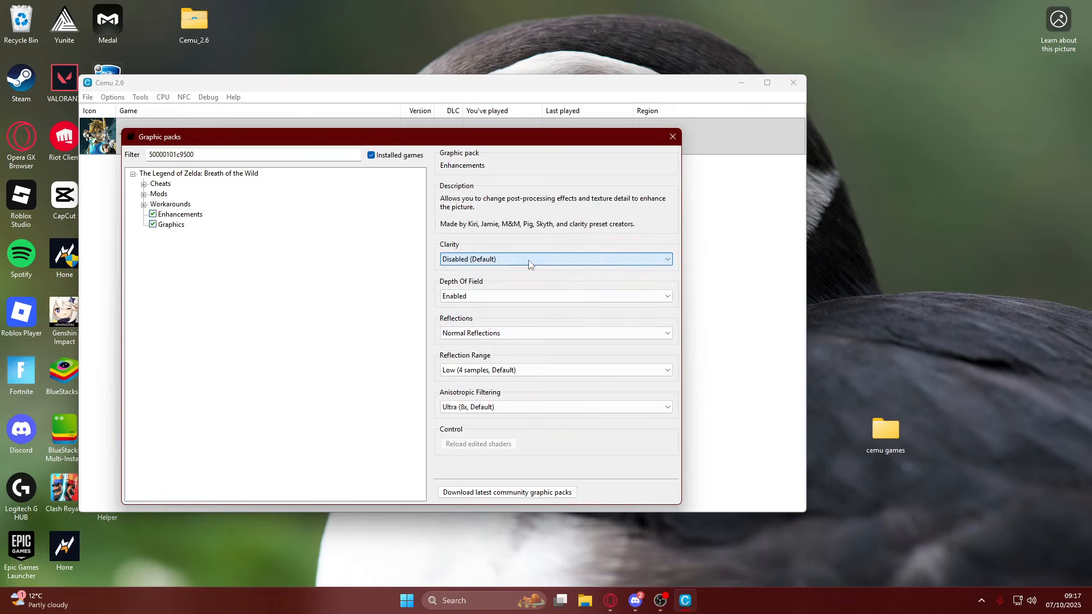
pyautogui.click(517, 296)
pyautogui.click(518, 298)
pyautogui.click(495, 335)
pyautogui.click(494, 354)
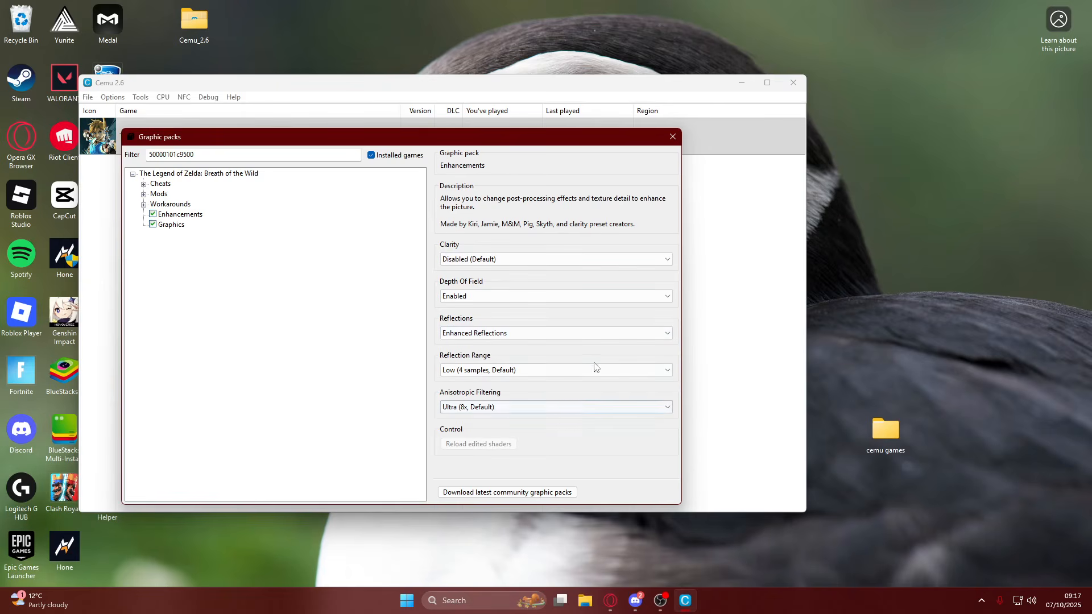
# Enable the FPS++ mod for Breath of the Wild and set its FPS limit to 165FPS.
pyautogui.click(144, 195)
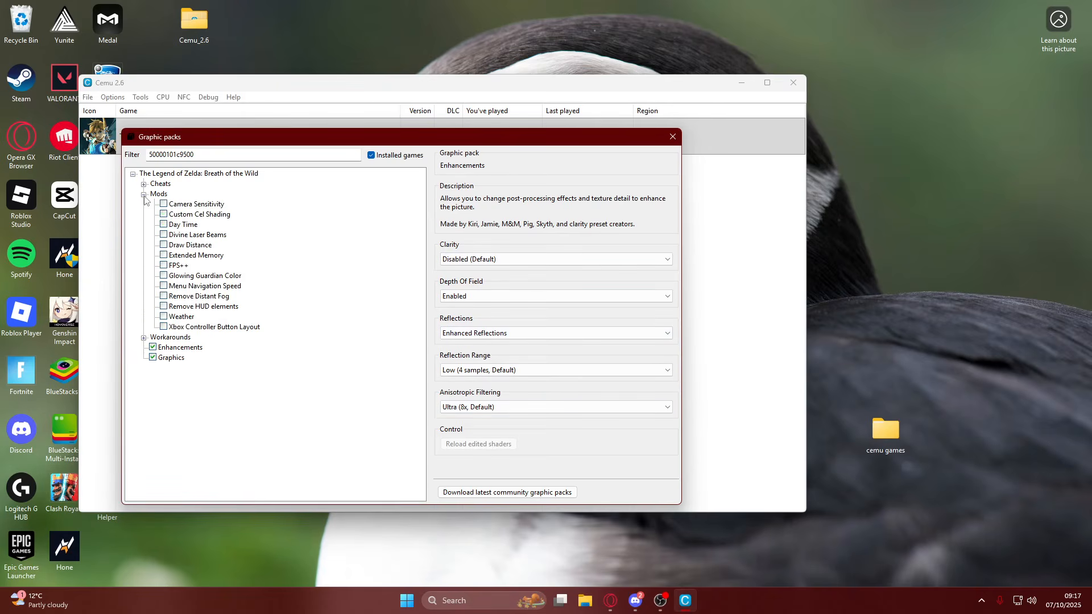
pyautogui.click(164, 265)
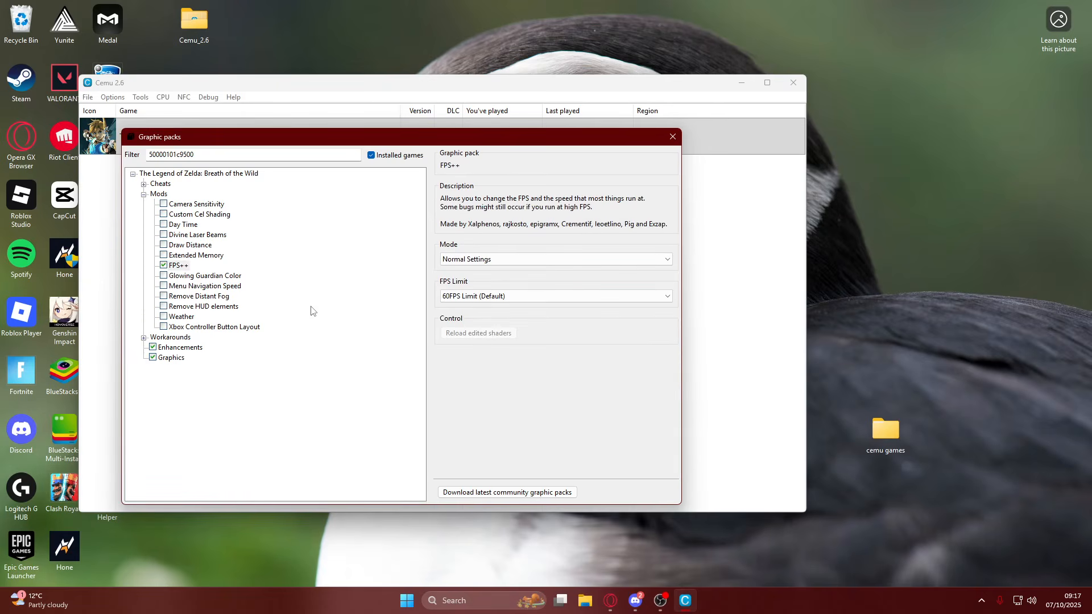
pyautogui.click(478, 297)
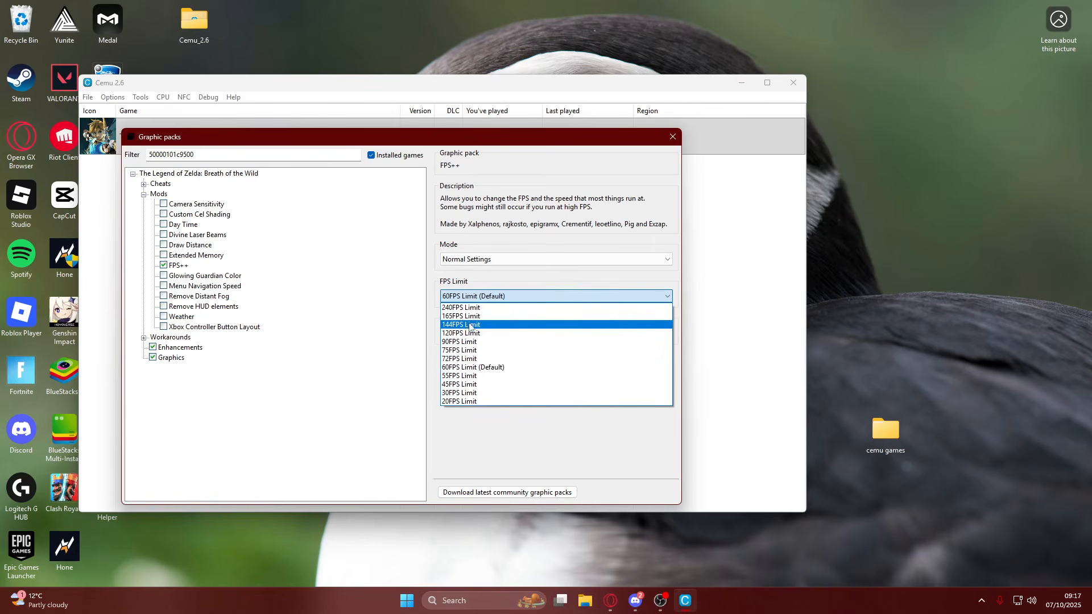
pyautogui.click(472, 317)
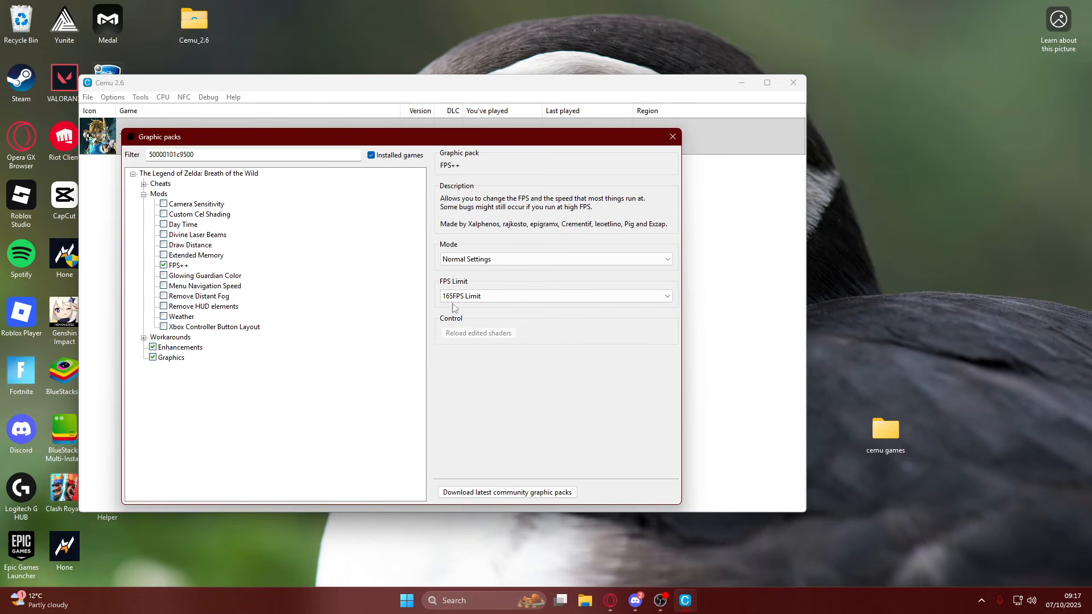
# Switch the FPS++ mode to Advanced Settings and limit all cutscenes to 60FPS.
pyautogui.click(557, 259)
pyautogui.click(560, 272)
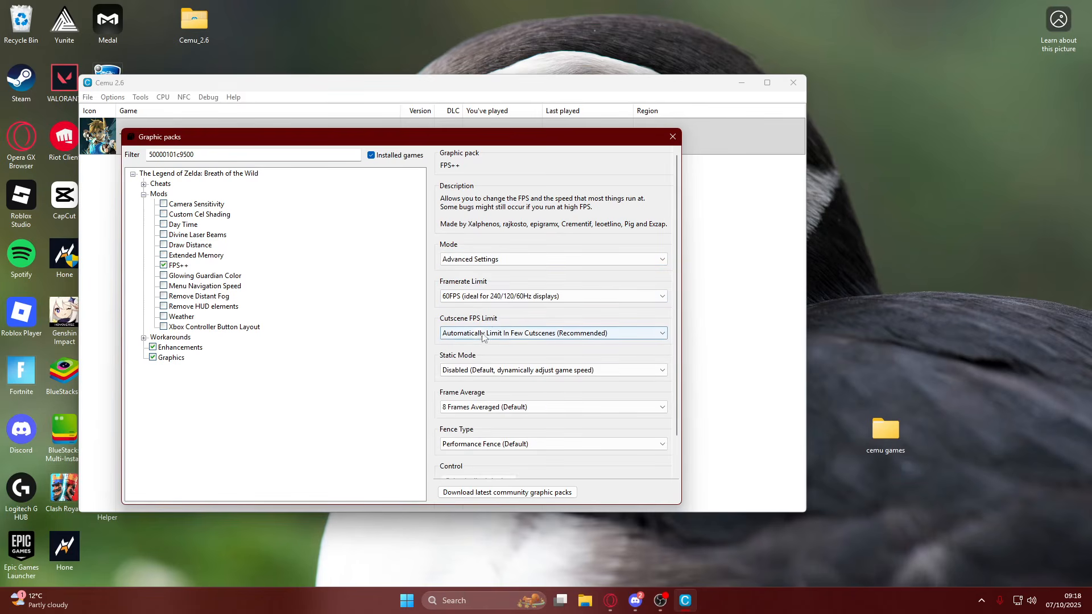
pyautogui.click(505, 337)
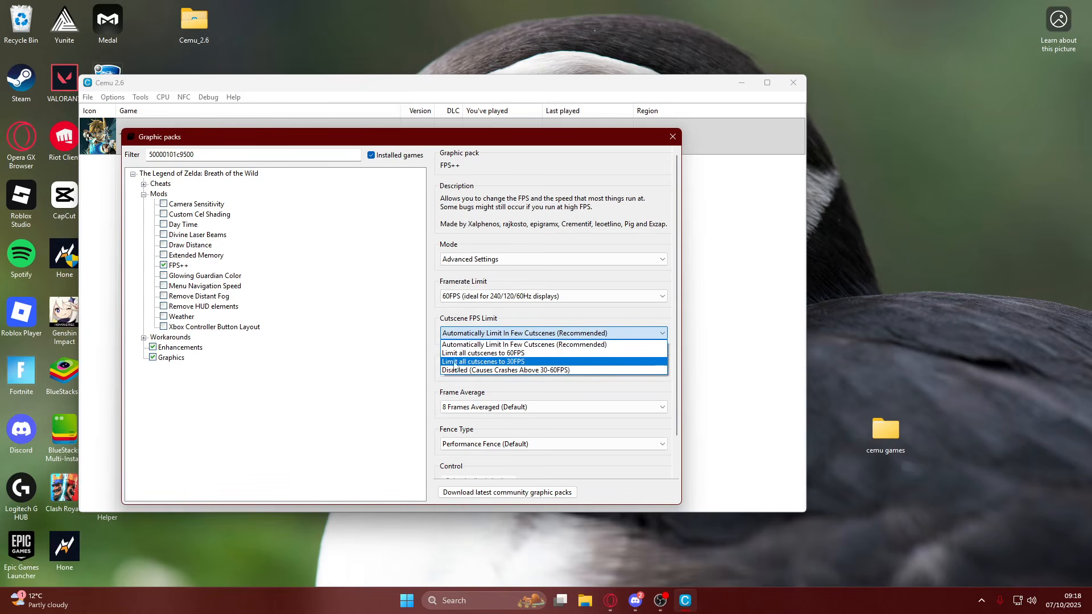
pyautogui.click(517, 354)
pyautogui.click(534, 334)
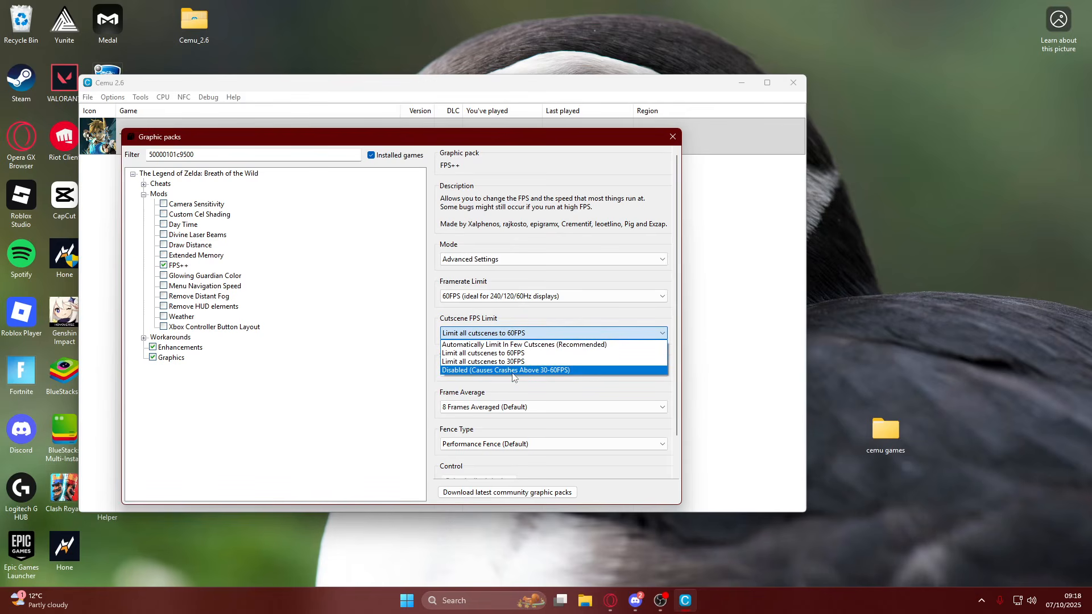
pyautogui.click(551, 333)
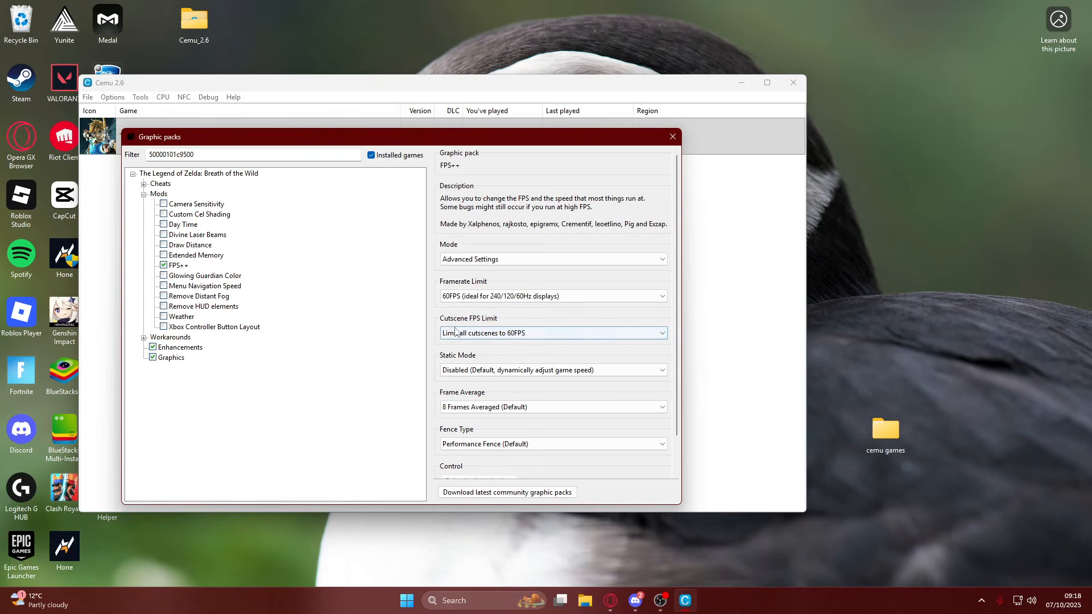
pyautogui.click(523, 337)
pyautogui.click(523, 337)
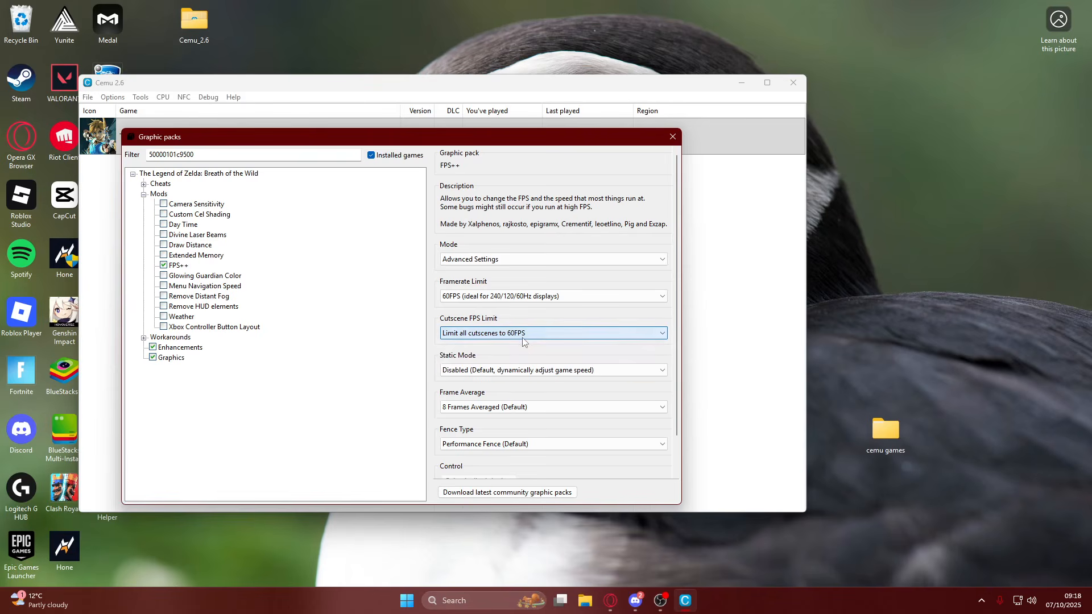
# Set the FPS++ framerate limit to 165FPS and adjust the frame average, keeping all cutscenes limited to 60FPS.
pyautogui.click(483, 297)
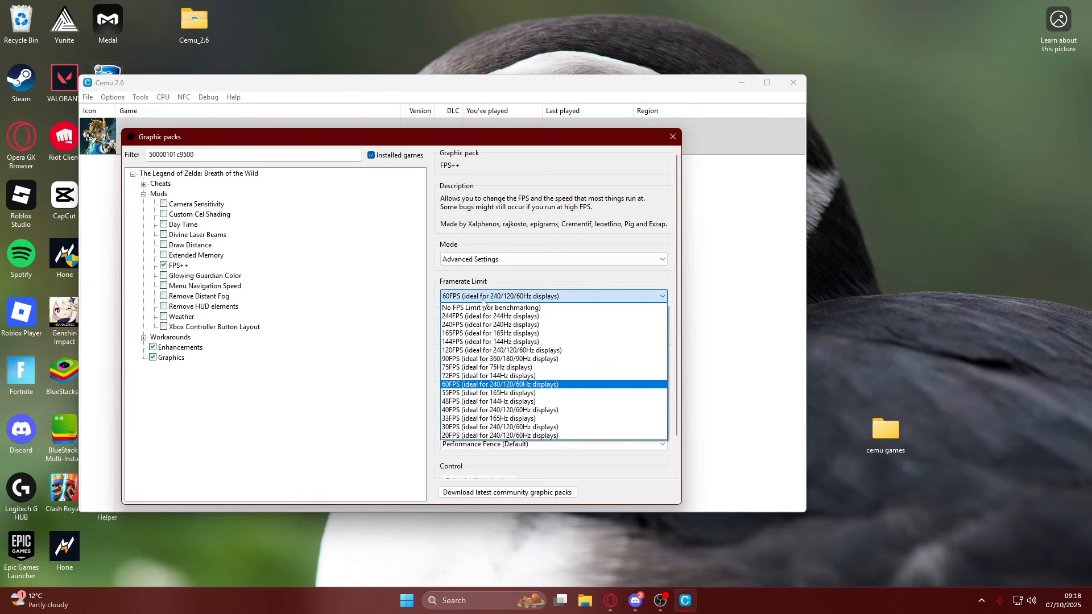
pyautogui.click(472, 334)
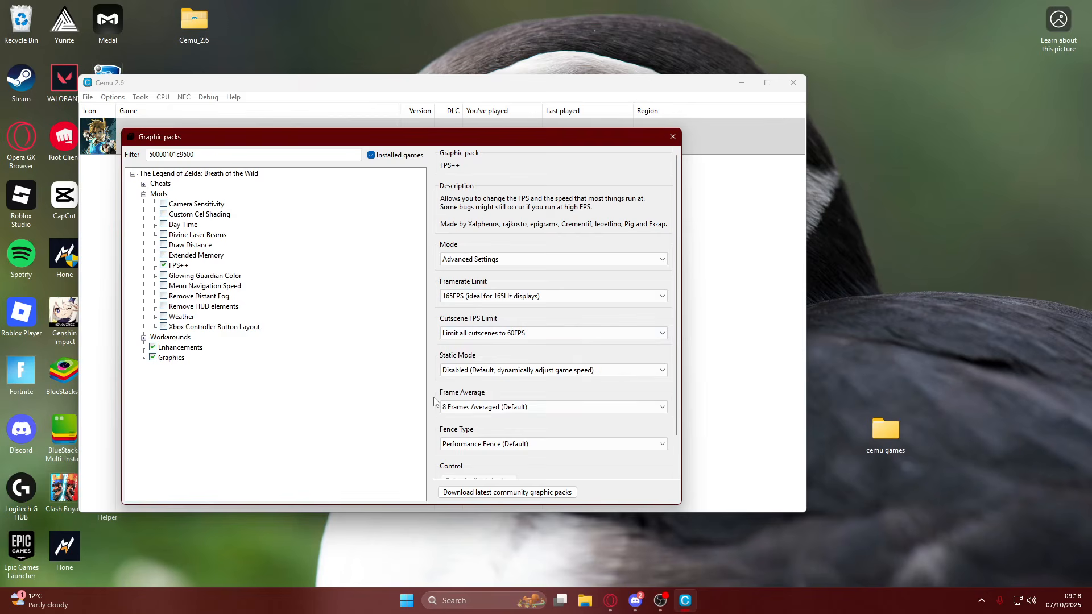
pyautogui.click(551, 333)
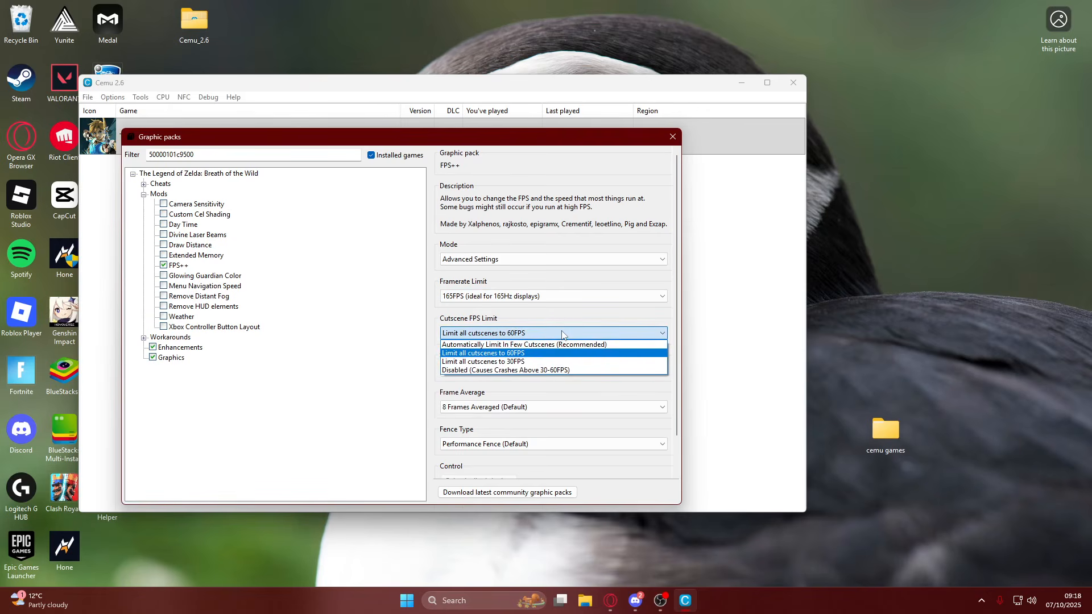
pyautogui.click(562, 335)
pyautogui.scroll(-3, 558, 396)
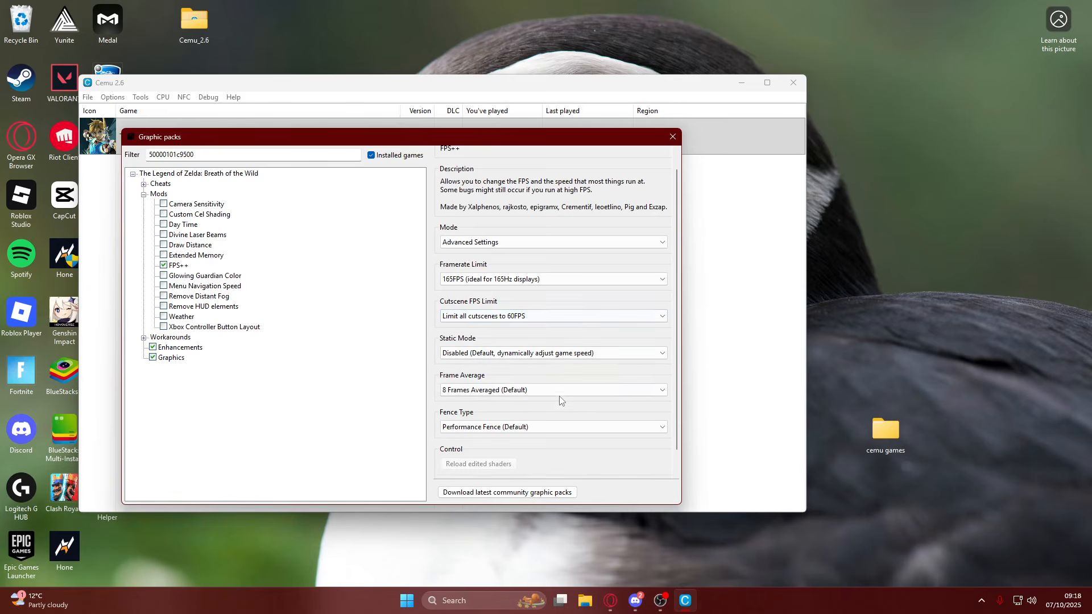
pyautogui.scroll(1, 482, 403)
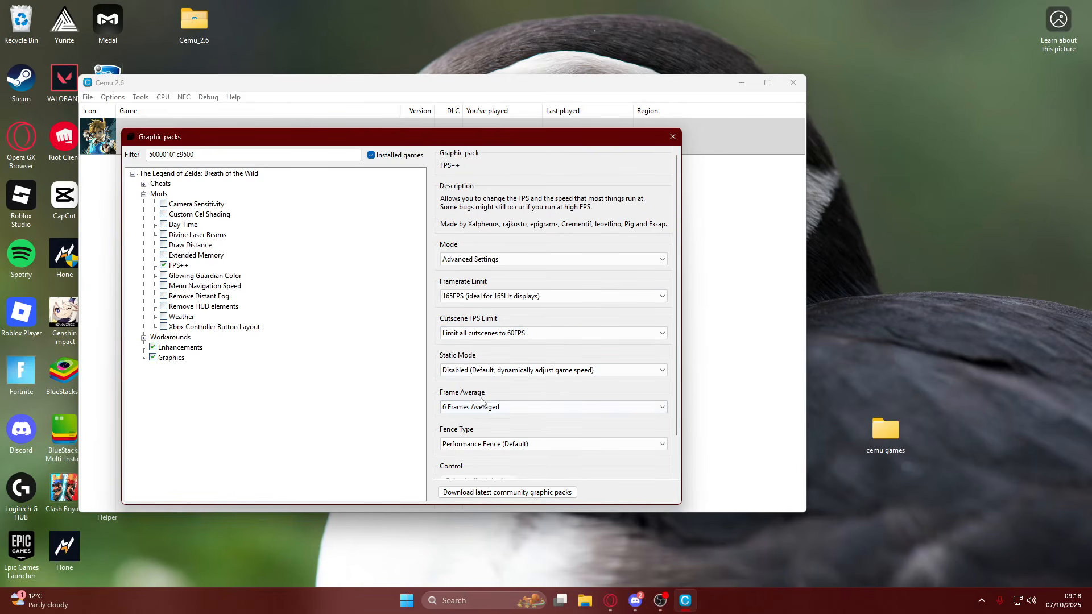
pyautogui.click(480, 409)
pyautogui.click(468, 427)
# Review the Weather, Remove HUD elements and Draw Distance mods and the list of cheats, and close the graphic packs.
pyautogui.click(181, 317)
pyautogui.click(190, 307)
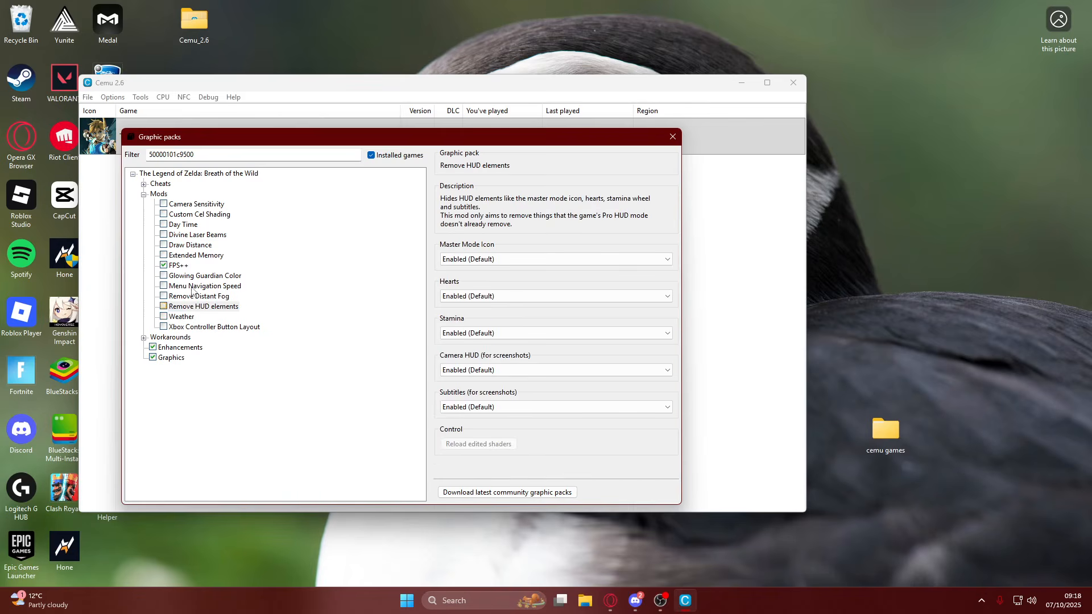
pyautogui.click(193, 245)
pyautogui.click(145, 184)
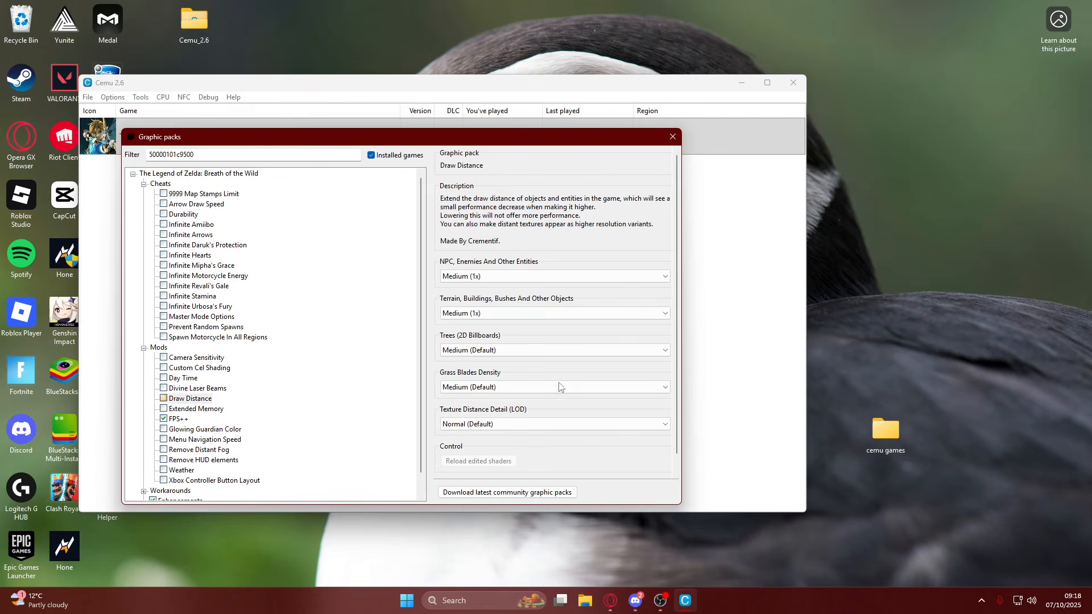
pyautogui.click(673, 137)
# Start The Legend of Zelda Breath of the Wild and switch it to fullscreen.
pyautogui.rightClick(282, 152)
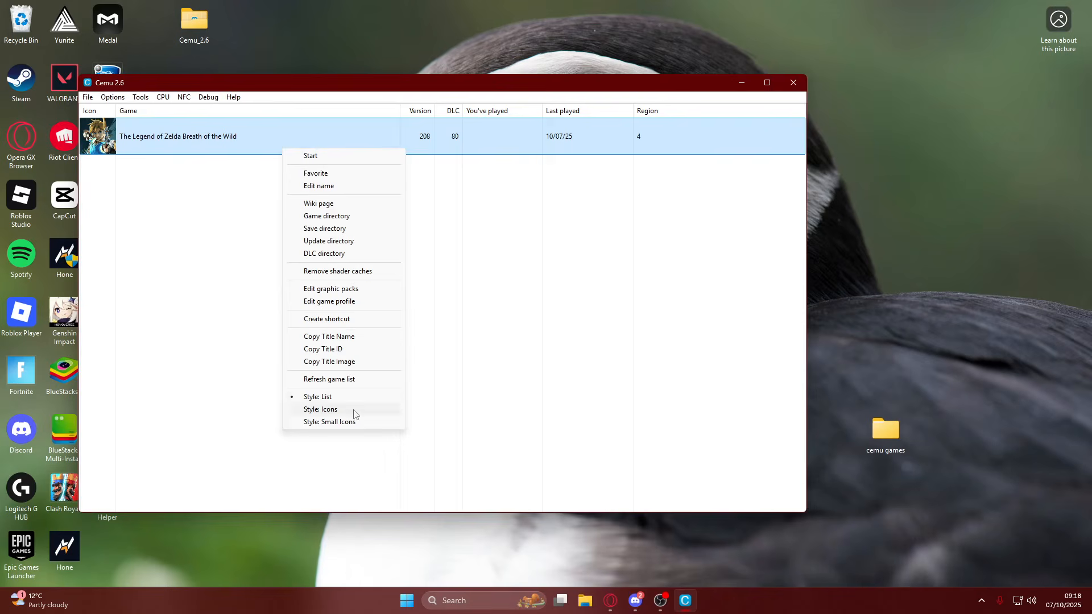
pyautogui.click(429, 322)
pyautogui.click(195, 136)
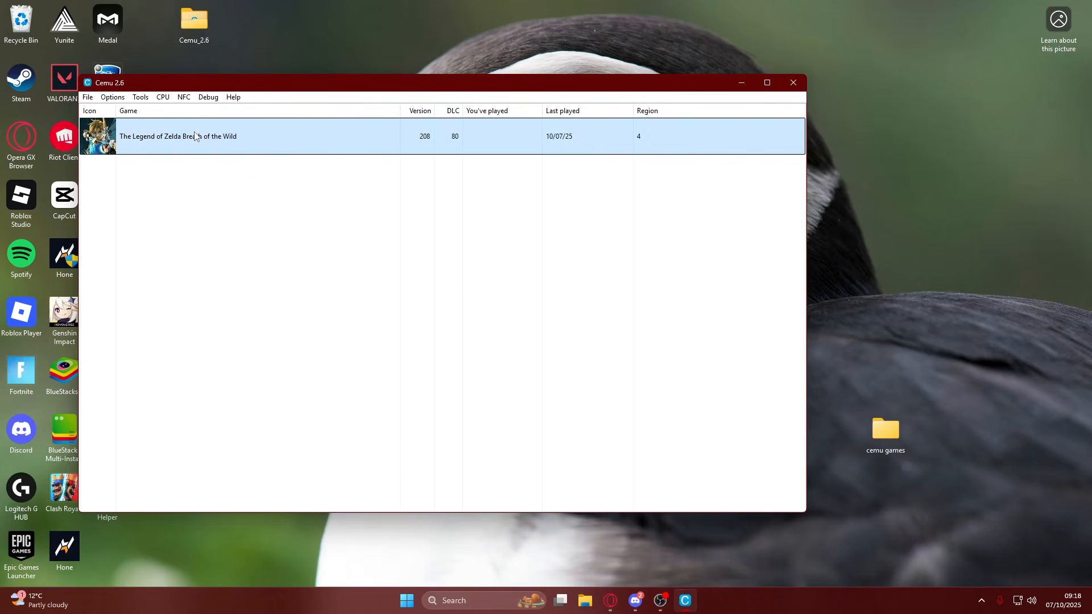
pyautogui.doubleClick(191, 138)
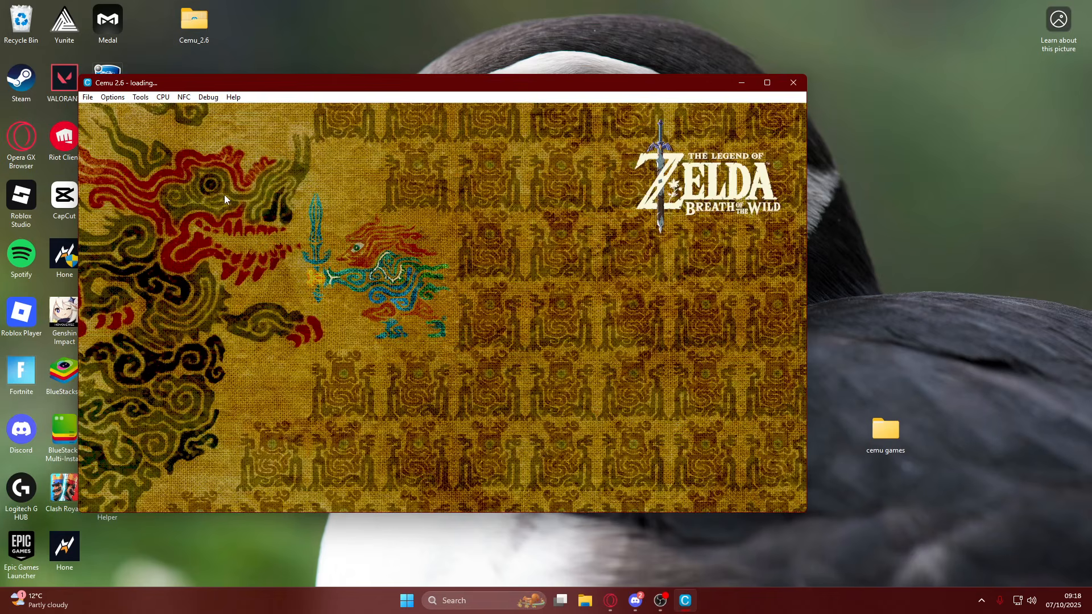
pyautogui.click(116, 98)
pyautogui.click(133, 110)
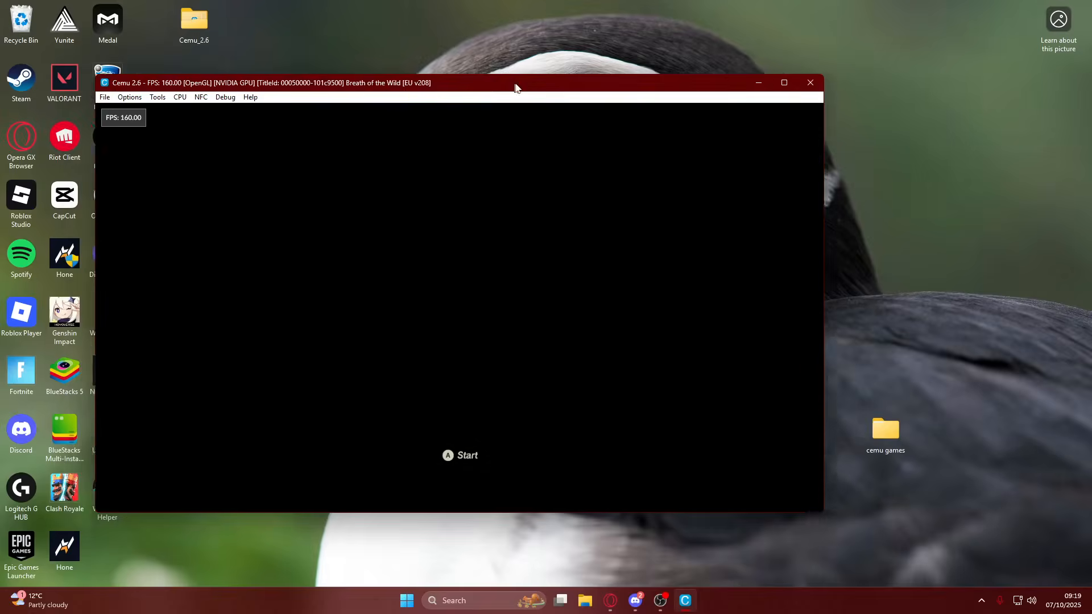
# Open the input settings while the game runs and set Controller 1's emulated controller to Wii U Pro Controller.
pyautogui.moveTo(514, 85); pyautogui.dragTo(570, 49)
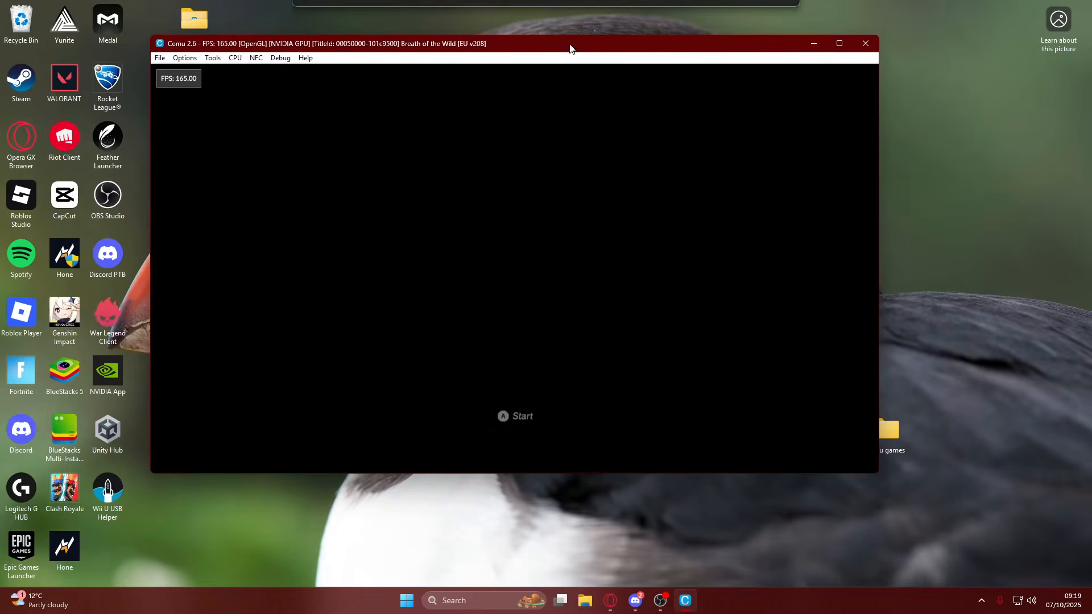
pyautogui.click(185, 58)
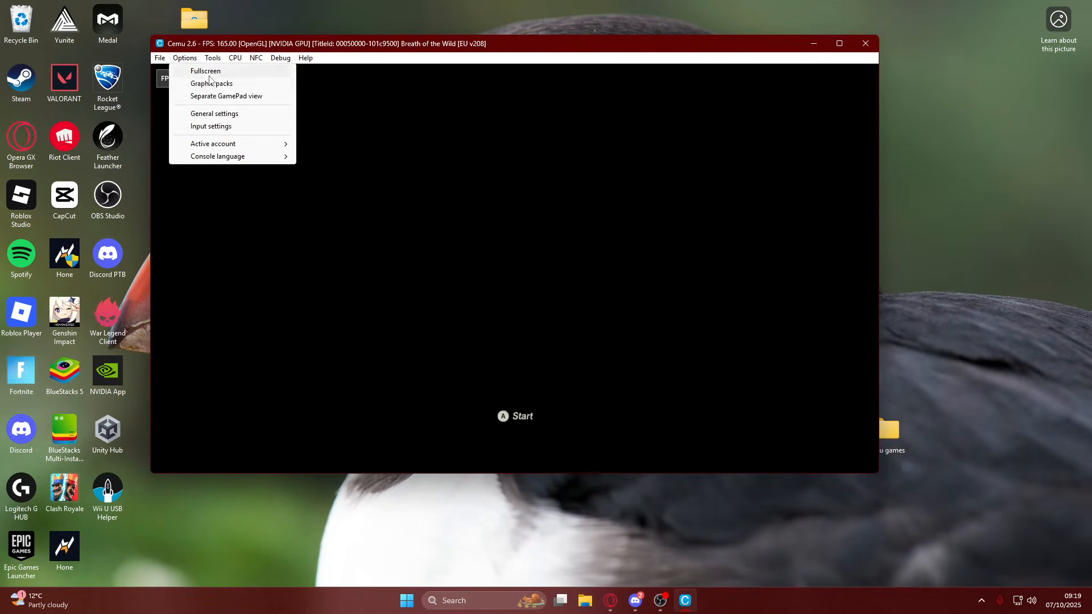
pyautogui.click(208, 116)
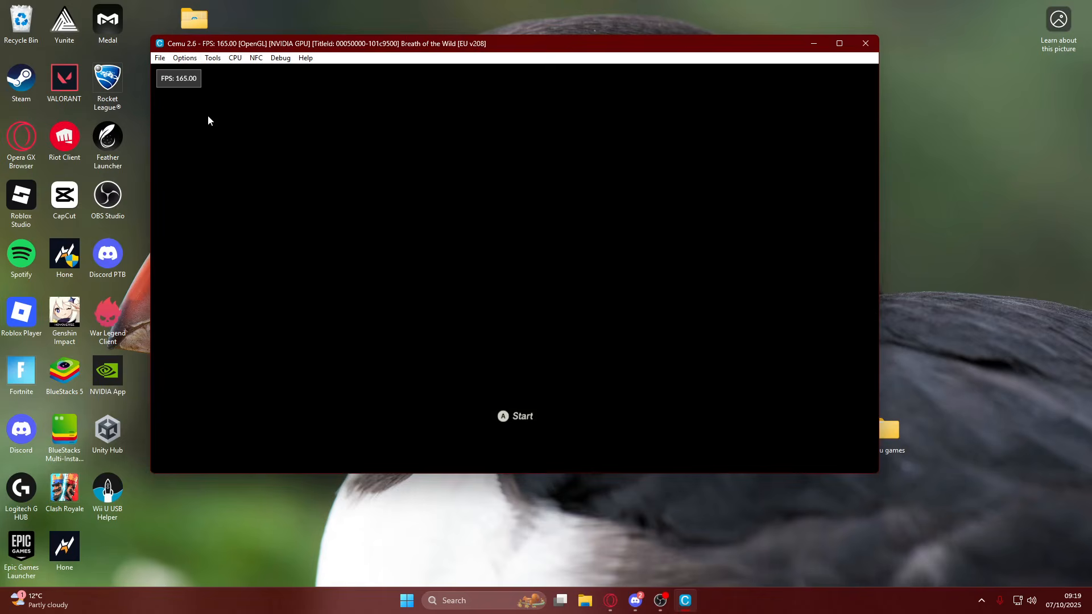
pyautogui.click(682, 98)
pyautogui.click(184, 57)
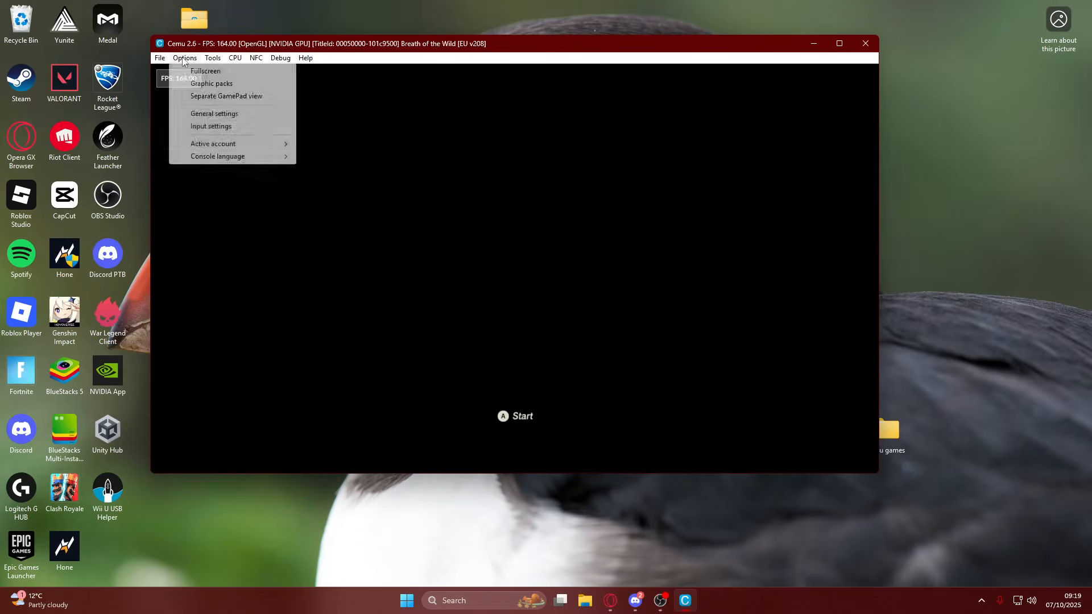
pyautogui.click(208, 127)
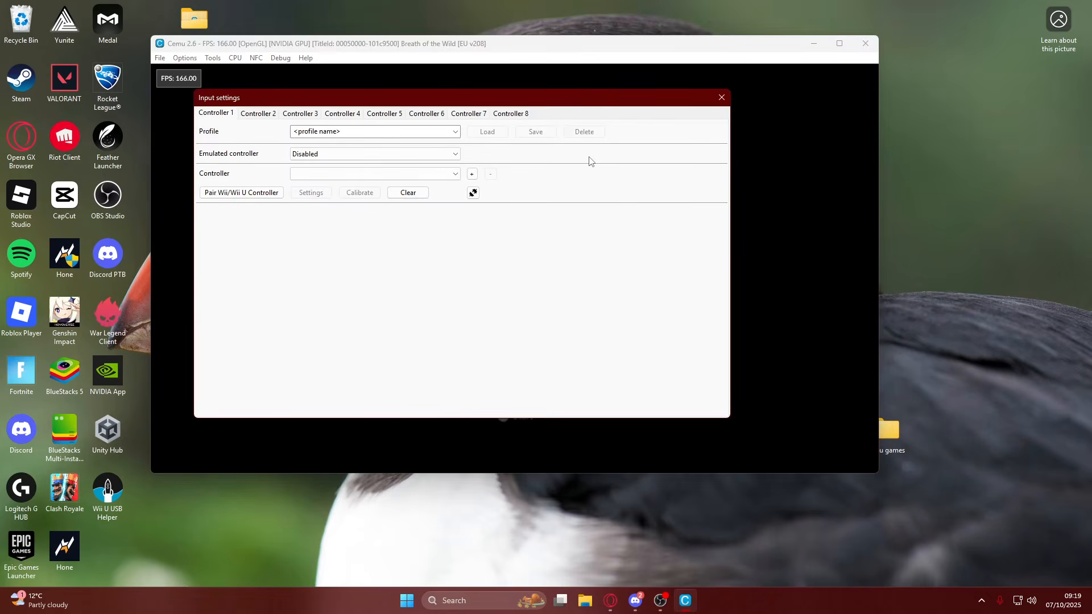
pyautogui.click(321, 154)
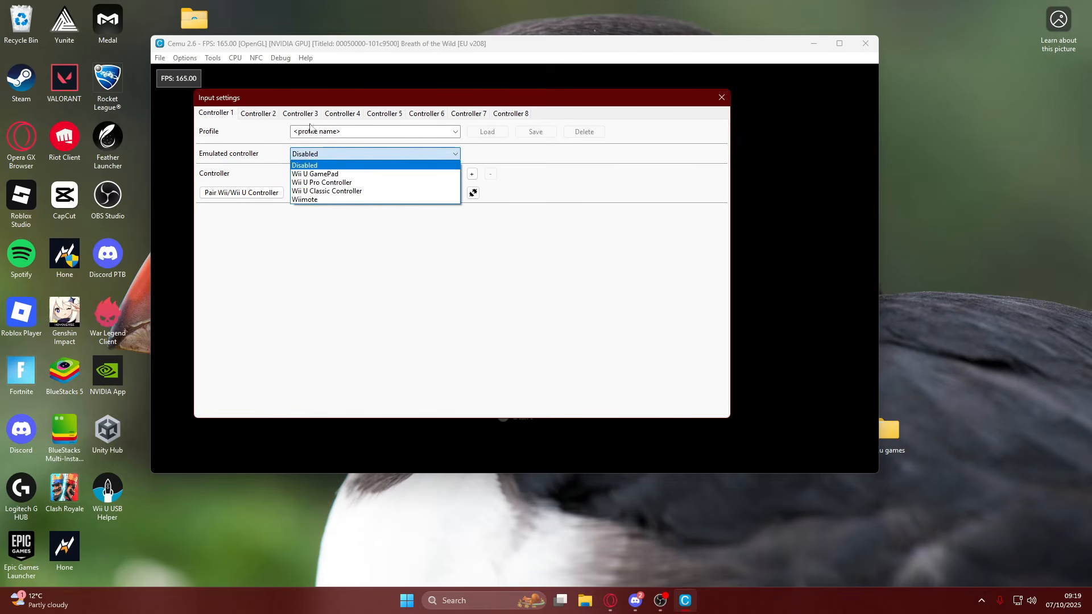
pyautogui.click(328, 185)
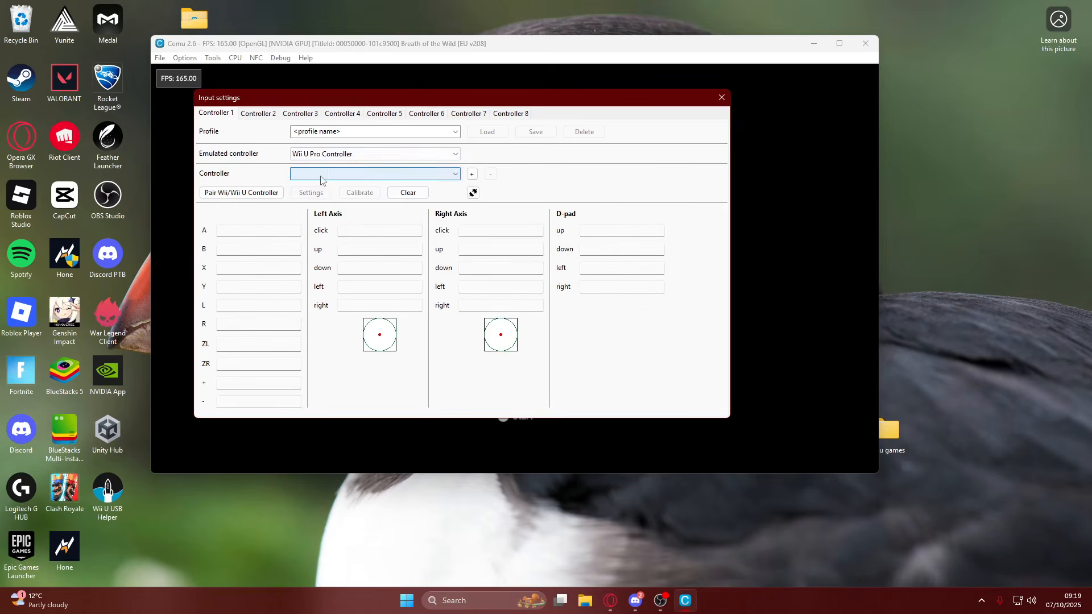
# Add a controller with the Keyboard API as the input device for Controller 1.
pyautogui.click(320, 174)
pyautogui.click(398, 190)
pyautogui.click(381, 200)
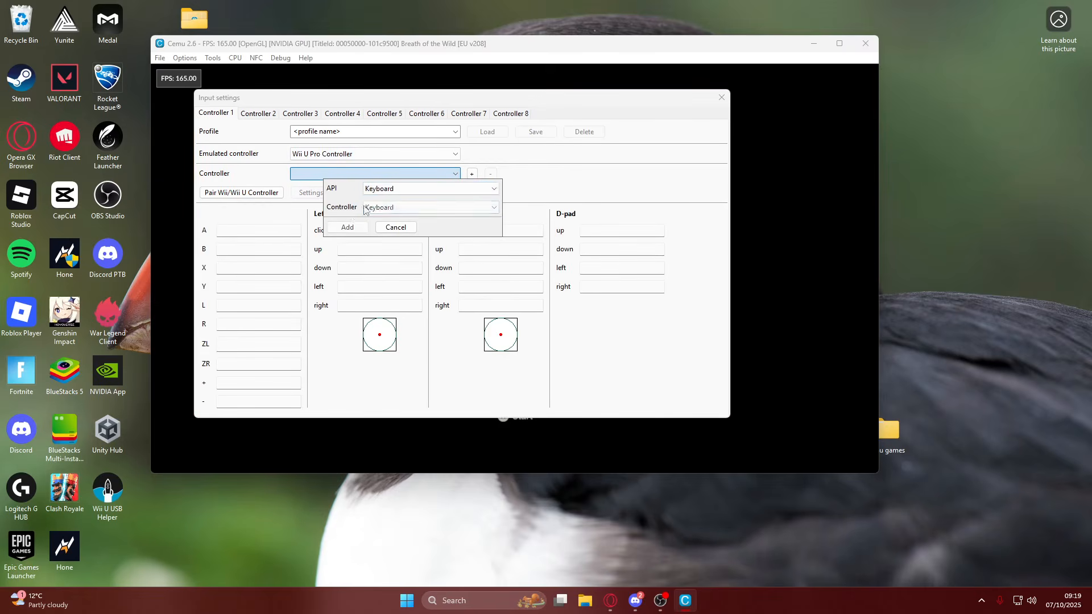
pyautogui.click(341, 230)
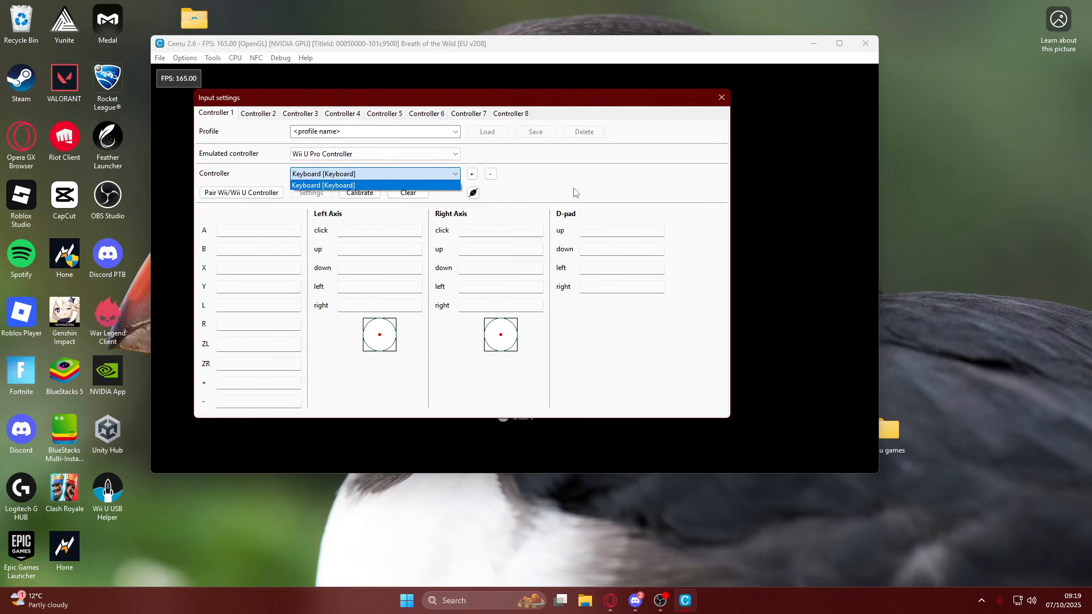
pyautogui.click(576, 190)
# Map the A button to Z and the left axis up, down, left and right to W, S, A and D.
pyautogui.click(243, 231)
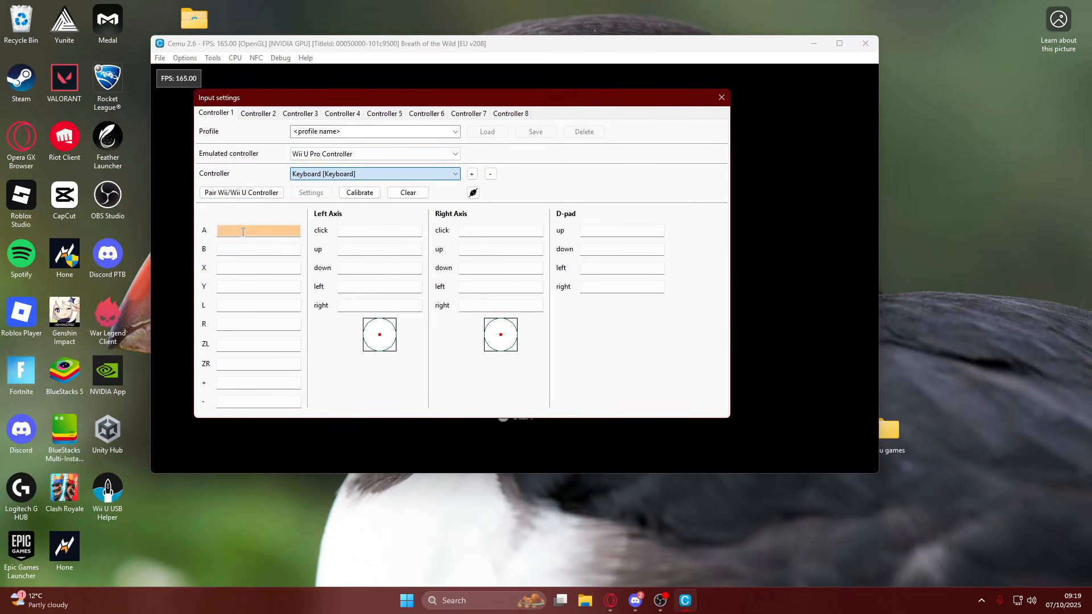
pyautogui.press('z')
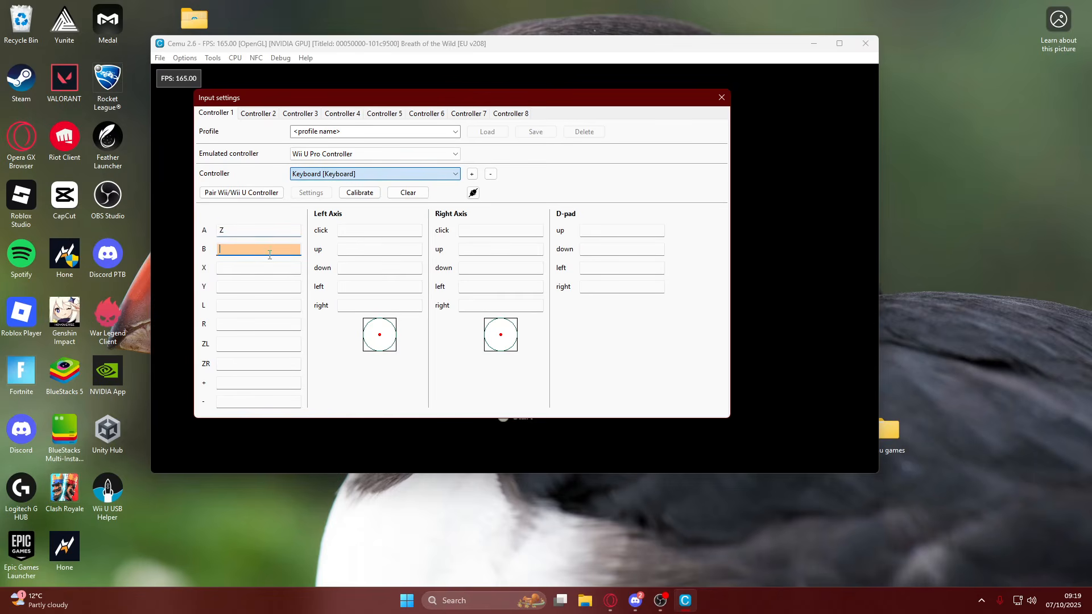
pyautogui.click(377, 233)
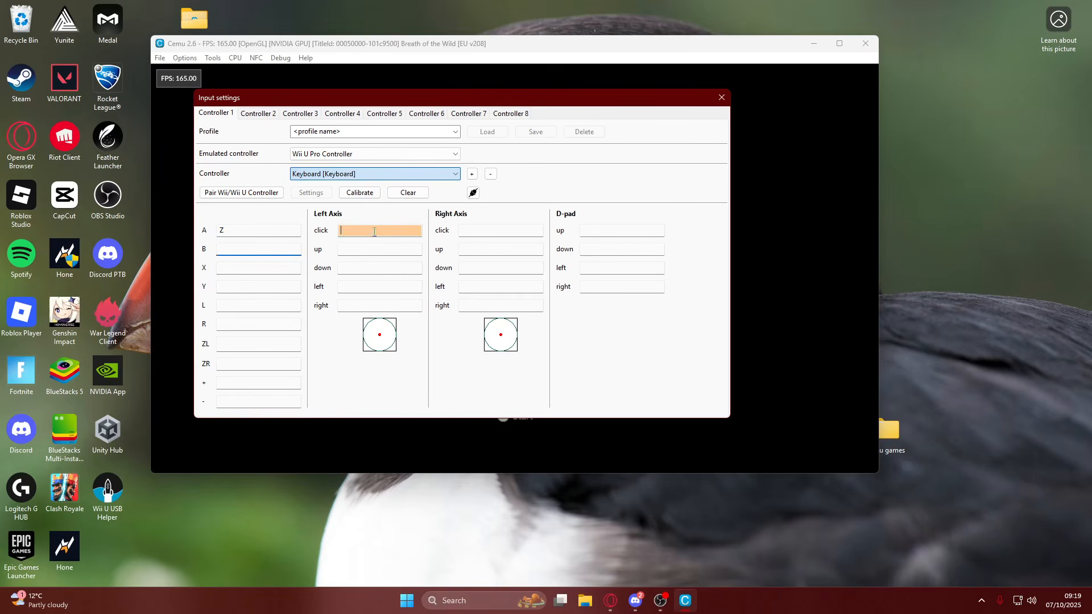
pyautogui.click(346, 250)
pyautogui.press('w')
pyautogui.press('s')
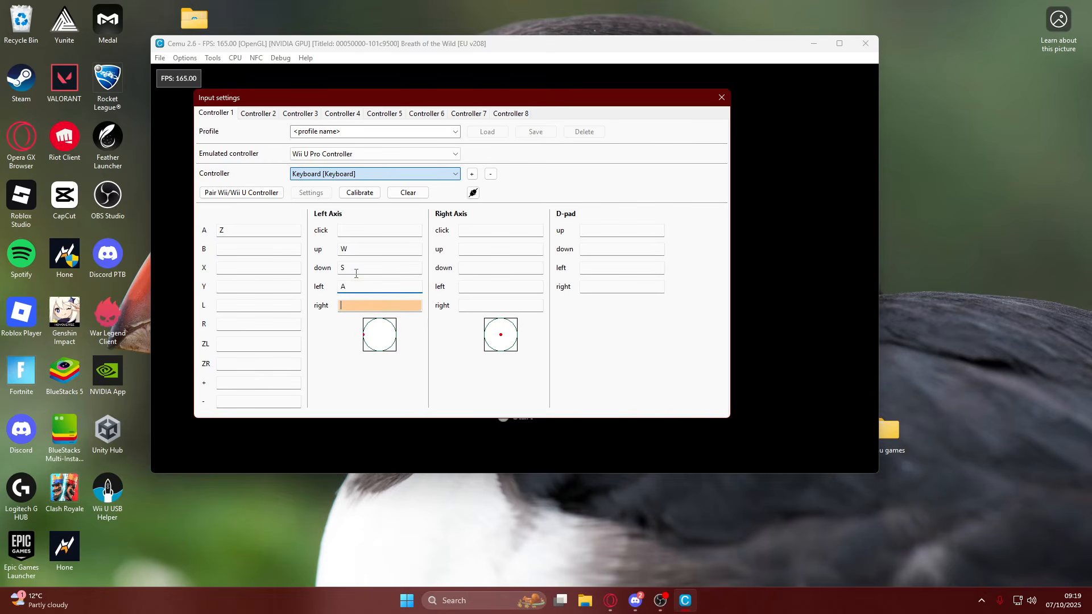
pyautogui.press('a')
pyautogui.press('d')
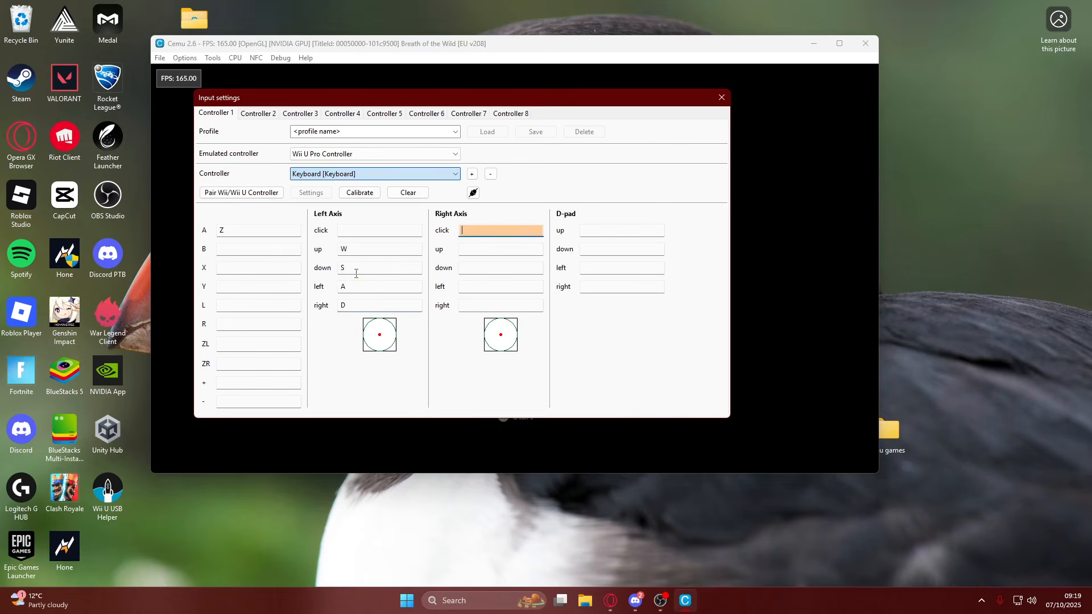
# Map the right axis up direction of Controller 1 to the left arrow key (NACH-LINKS).
pyautogui.click(476, 251)
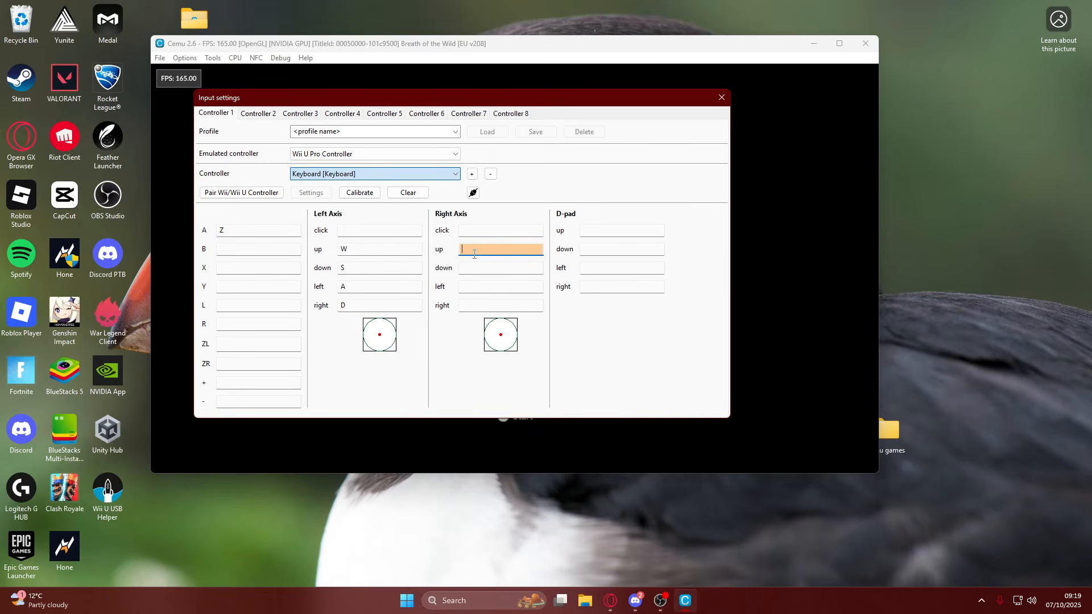
pyautogui.press('Left')
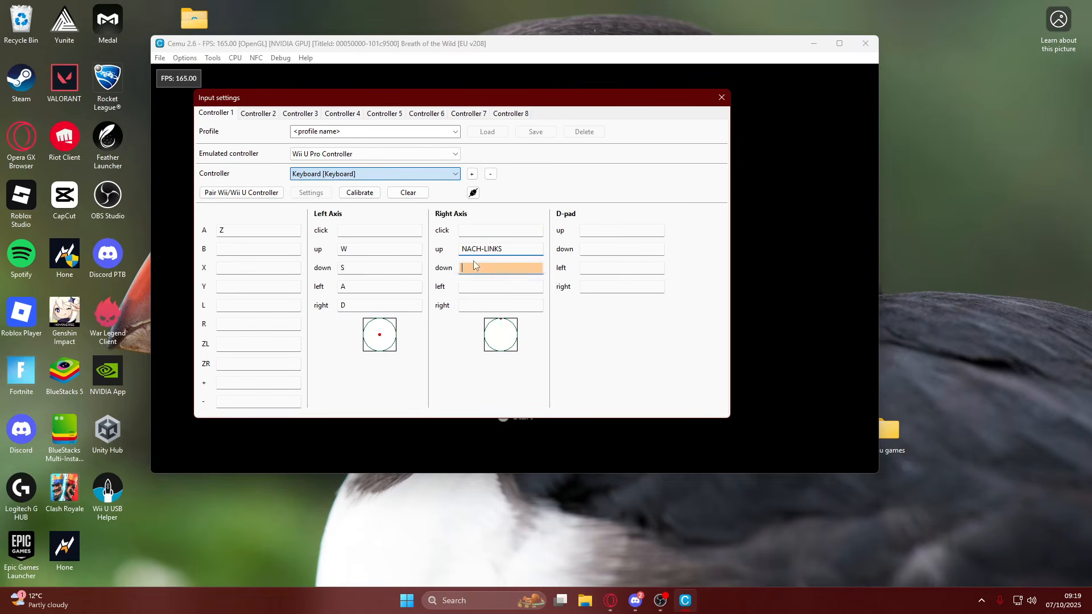
pyautogui.click(487, 254)
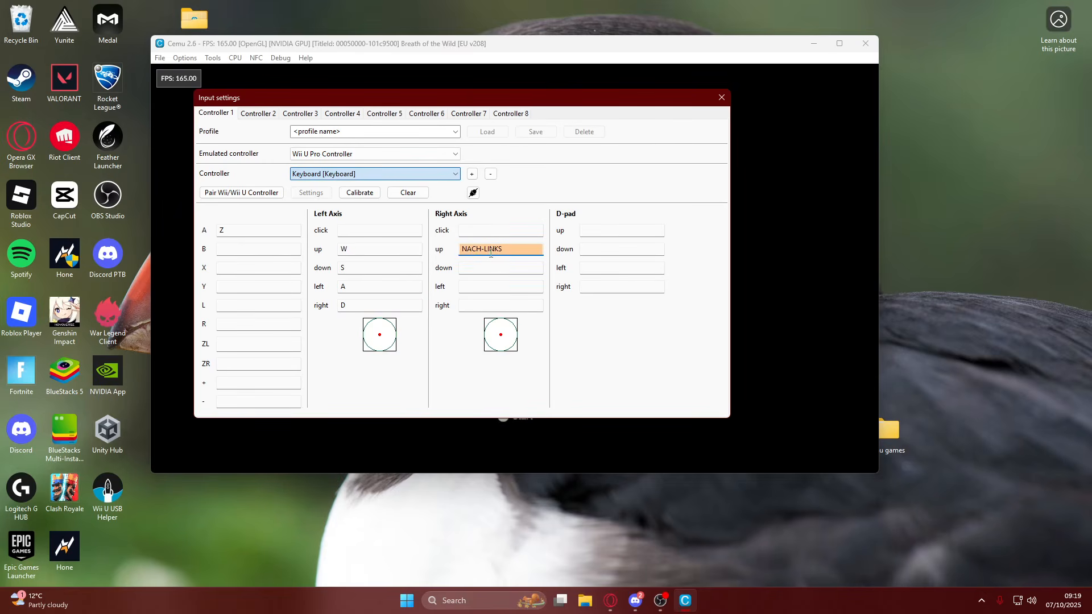
pyautogui.click(502, 270)
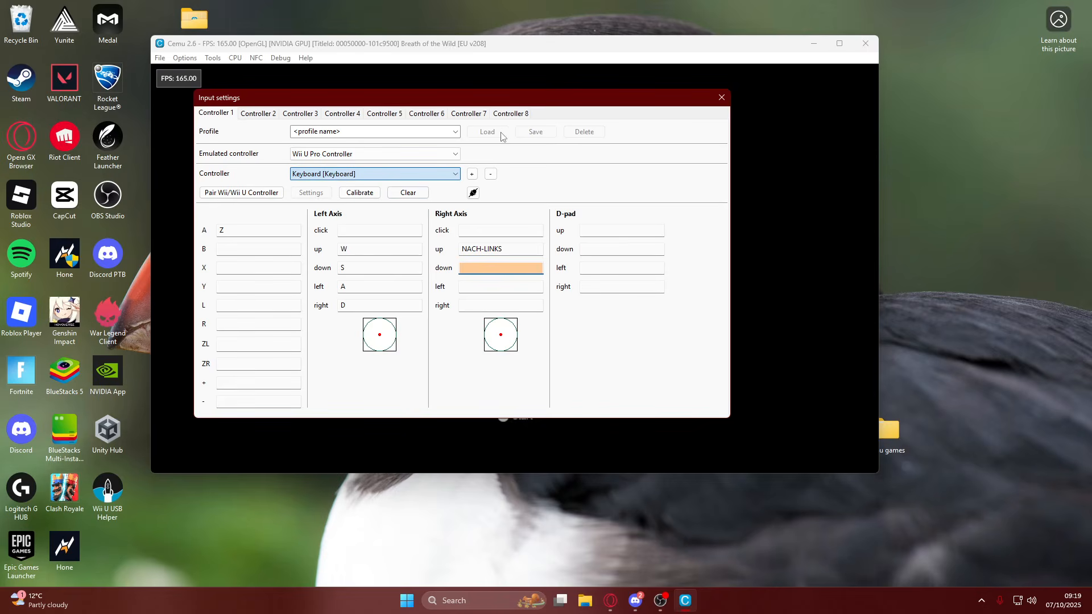
# Save the Controller 1 mapping as a profile named key and close the input settings.
pyautogui.click(498, 158)
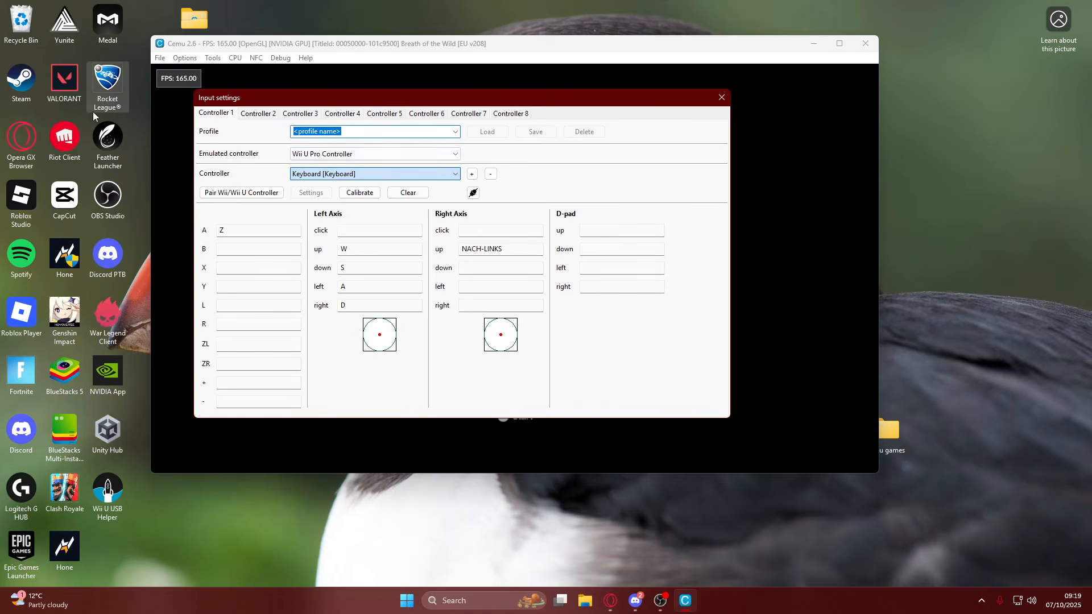
pyautogui.write('ker')
pyautogui.press('BackSpace')
pyautogui.write('y')
pyautogui.click(536, 132)
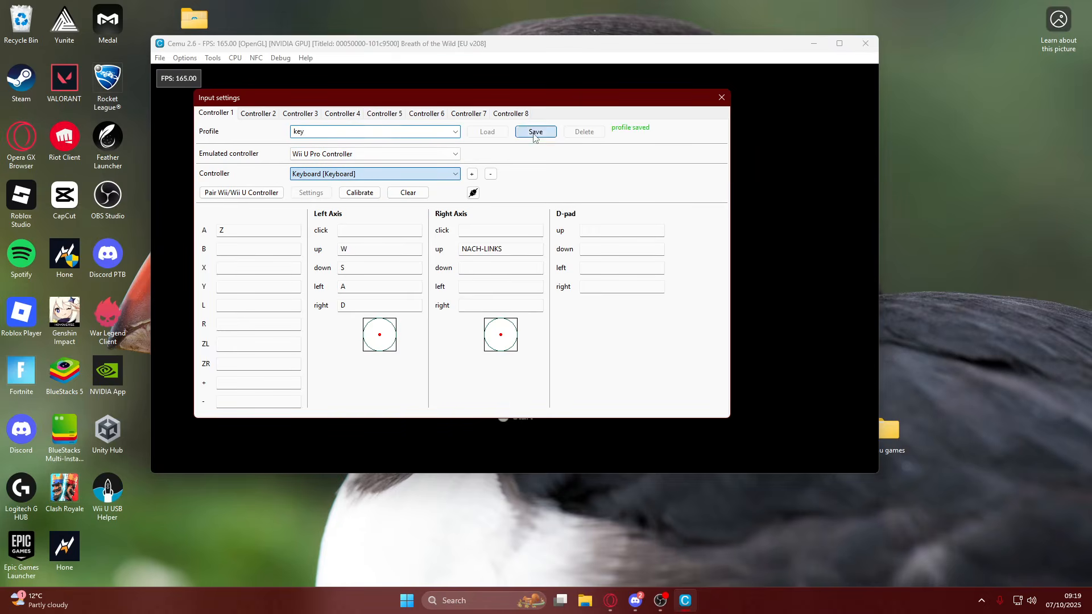
pyautogui.click(722, 97)
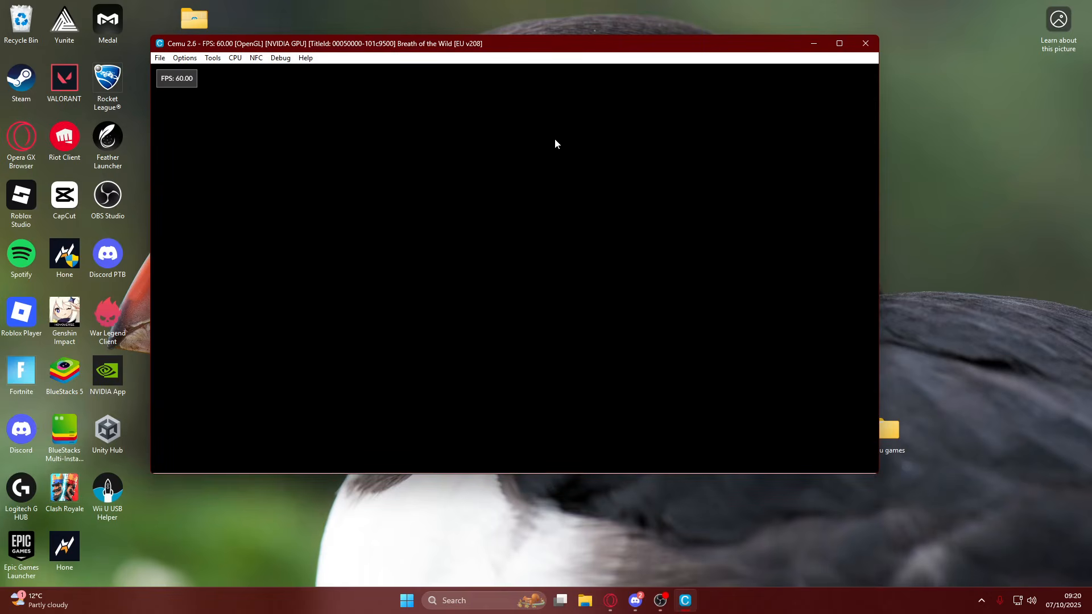
pyautogui.moveTo(483, 43); pyautogui.dragTo(472, 39)
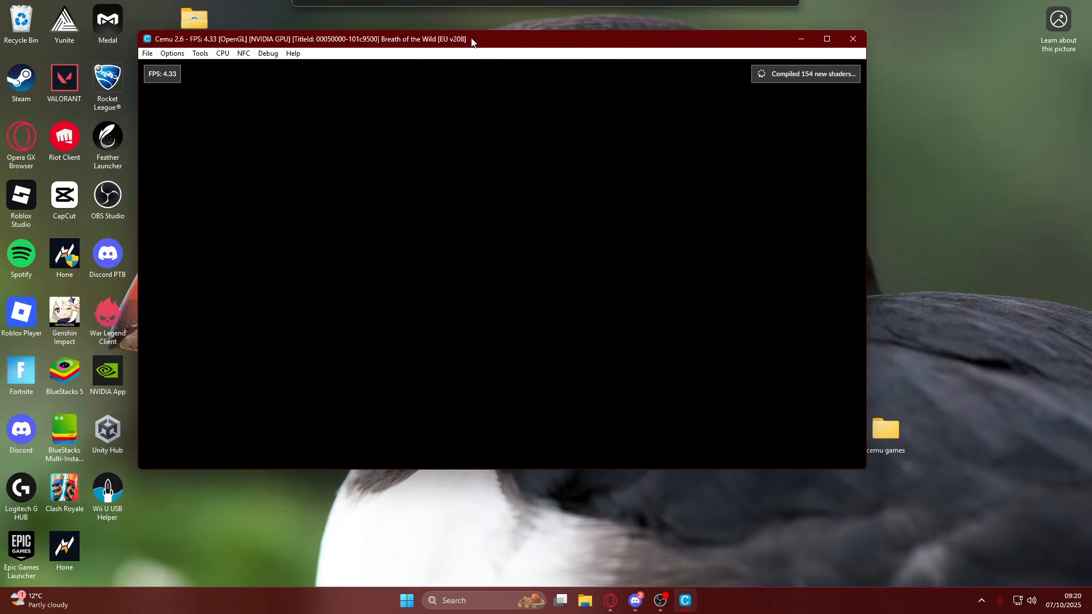